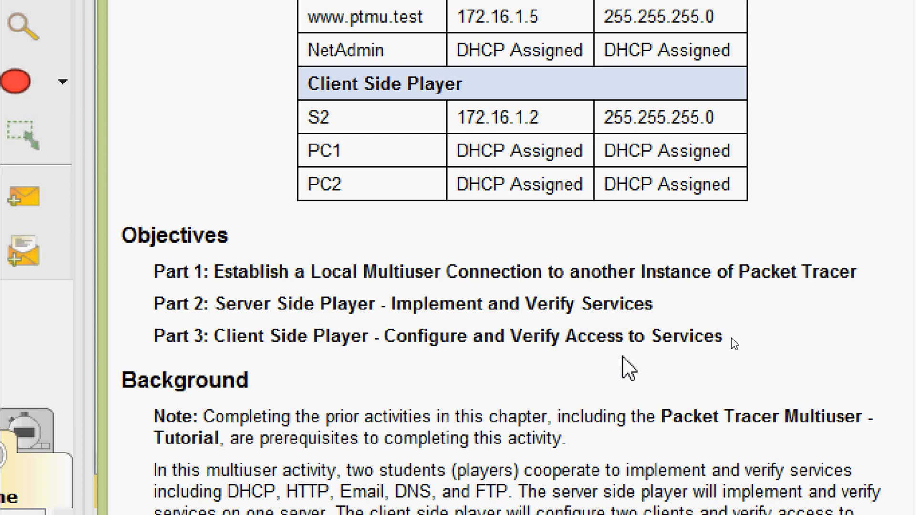
Set the display name of the server-side switch to S1
scroll(620, 370, down, 5)
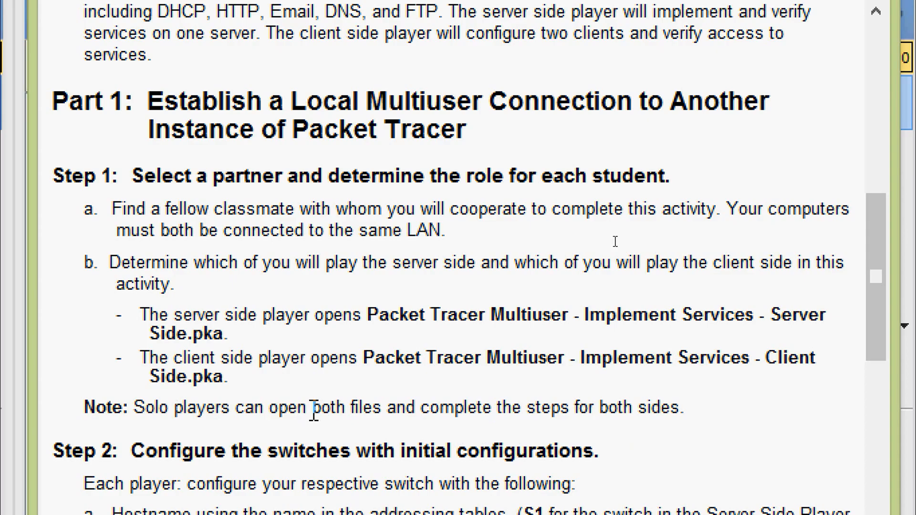
scroll(313, 411, down, 5)
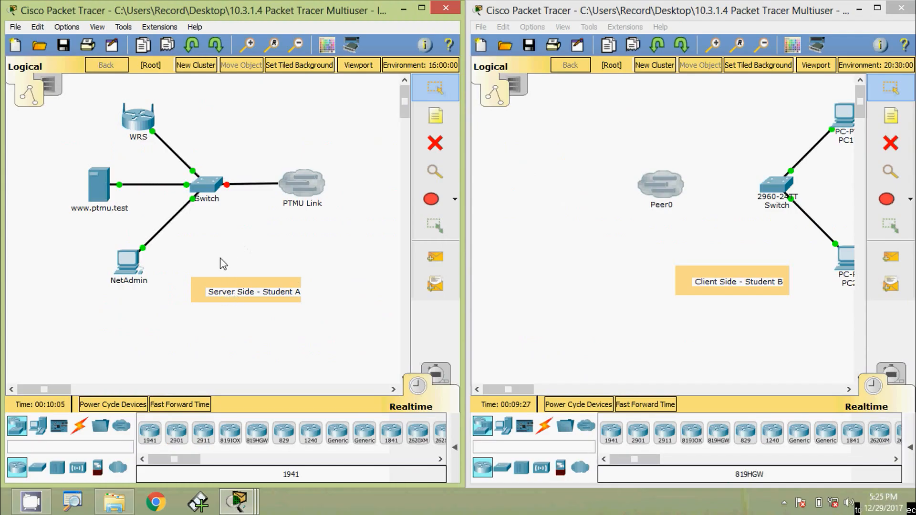
click(213, 192)
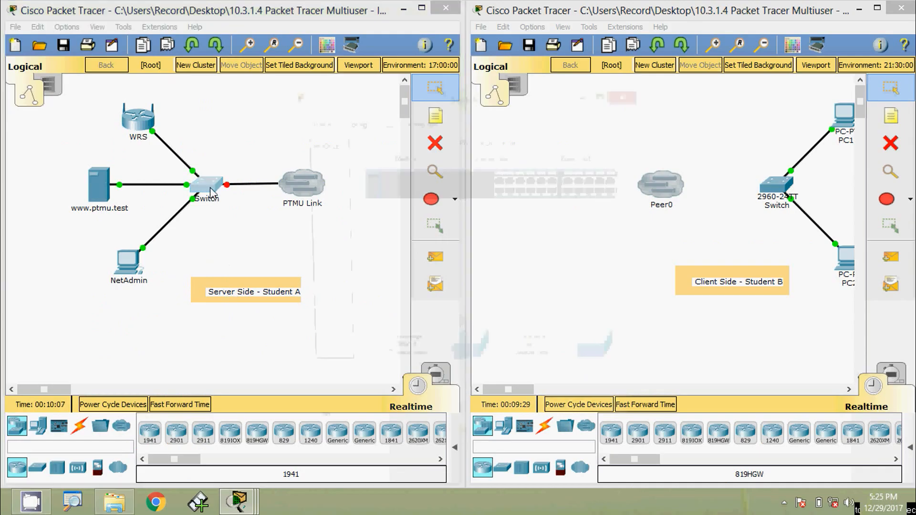
click(355, 124)
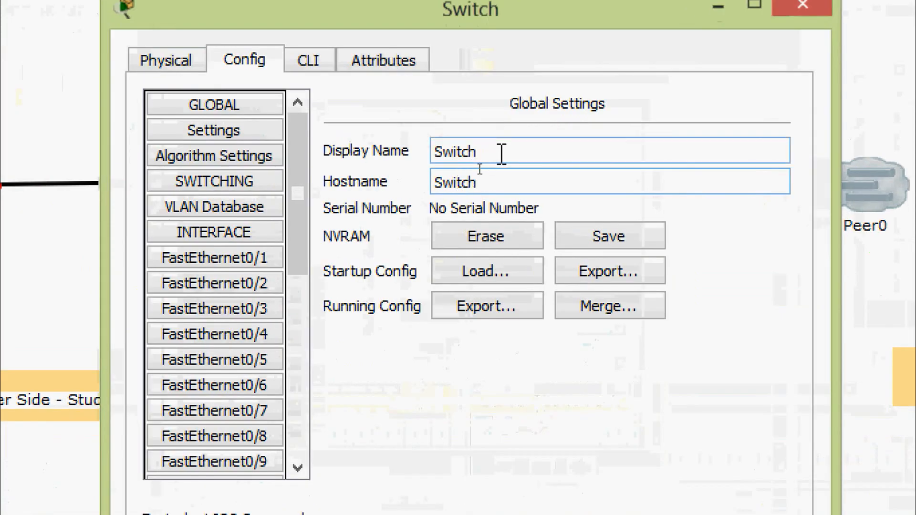
double_click(502, 153)
text(S1)
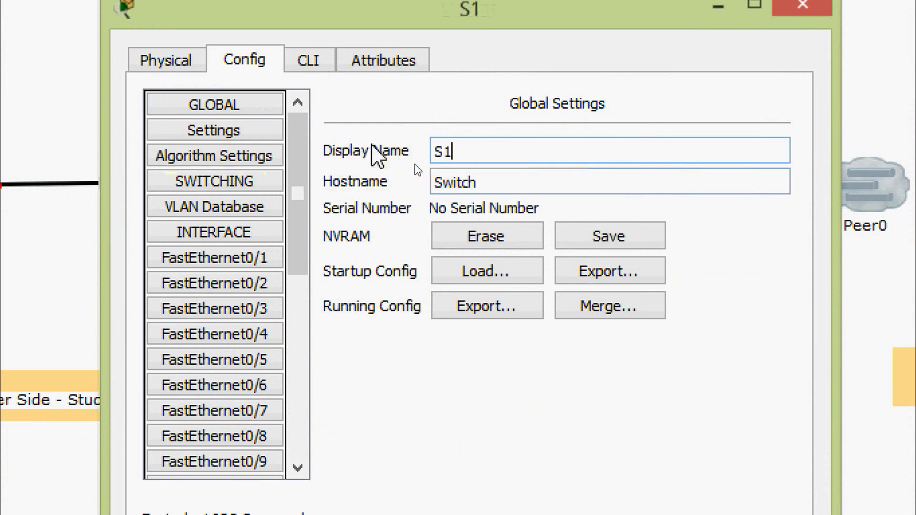
Open the switch's command line and enter global configuration mode with enable and configure terminal
click(310, 59)
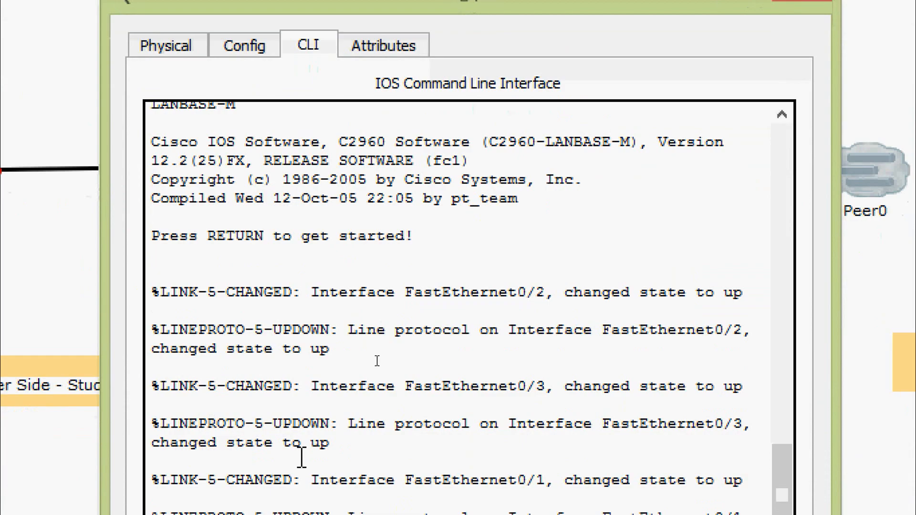
key(Return)
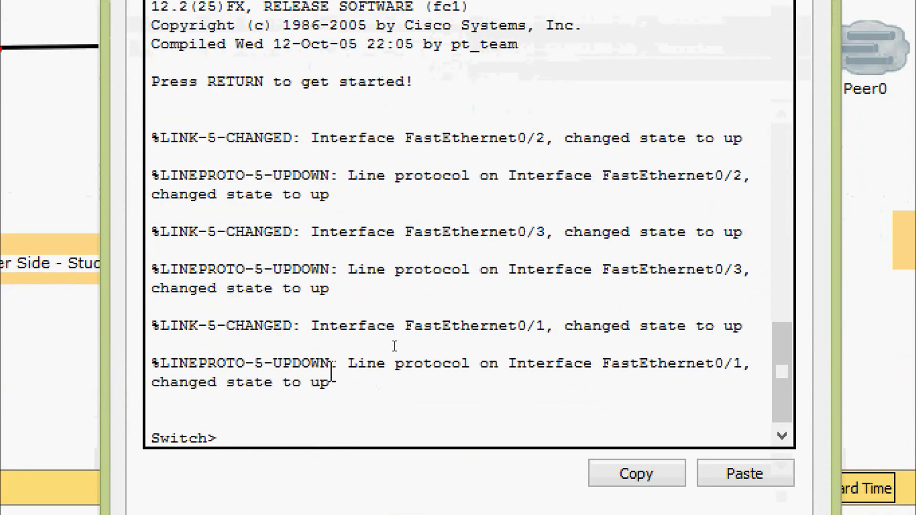
text(ena)
key(Tab)
key(Return)
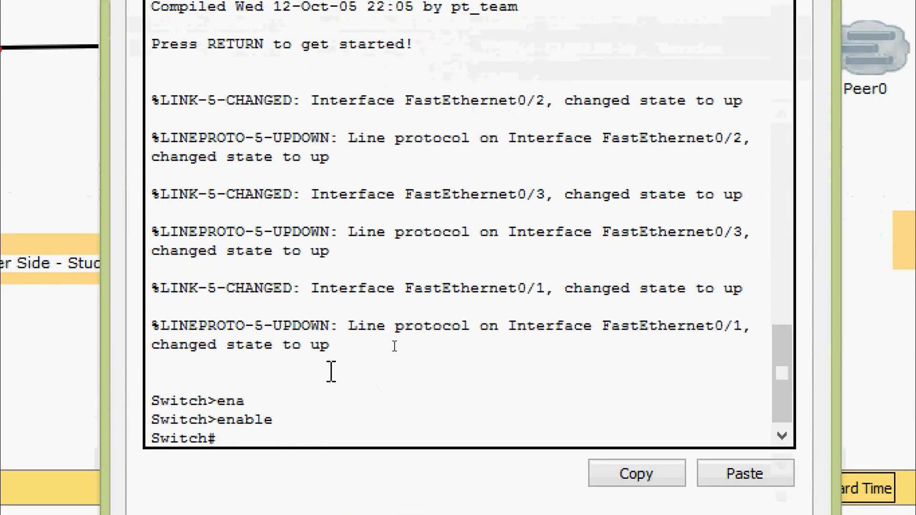
text(conf)
key(Tab)
Set the switch's hostname to S1 from global configuration mode
key(Tab)
key(Return)
key(Return)
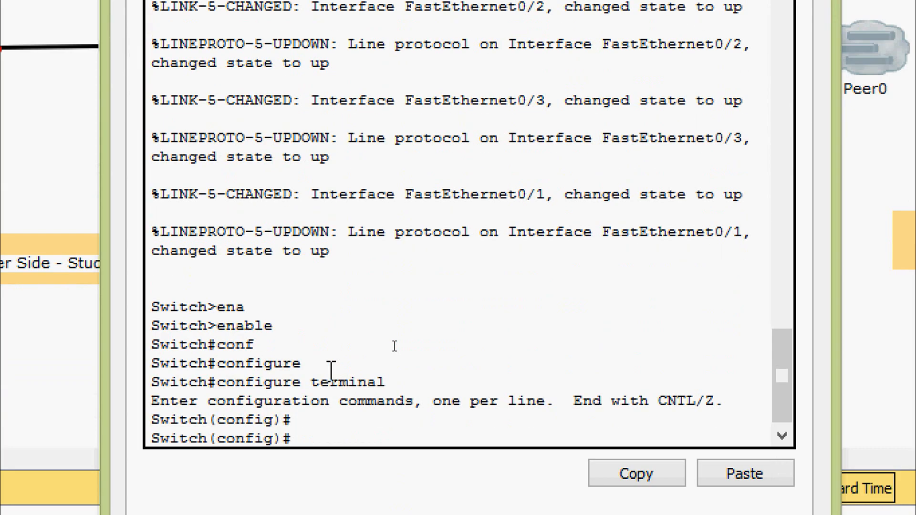
text(ho)
key(Tab)
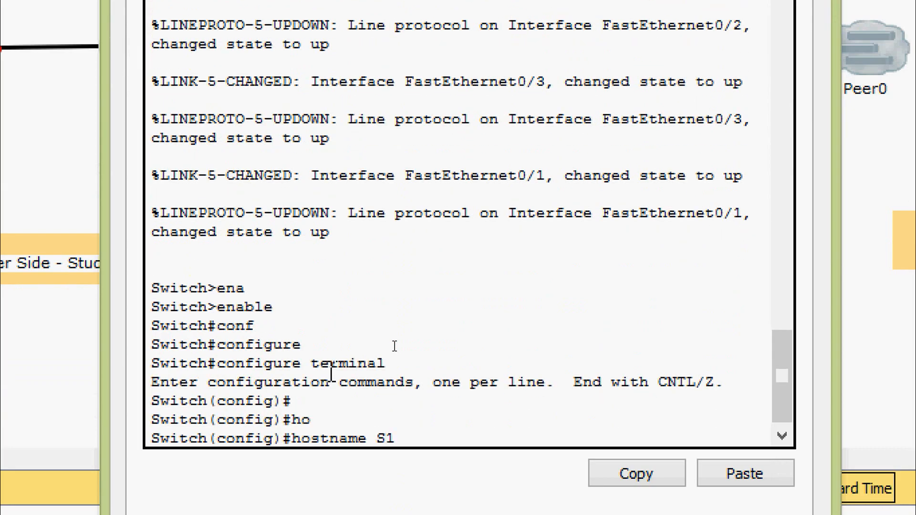
text(S1)
key(Return)
key(Return)
key(Return)
key(Return)
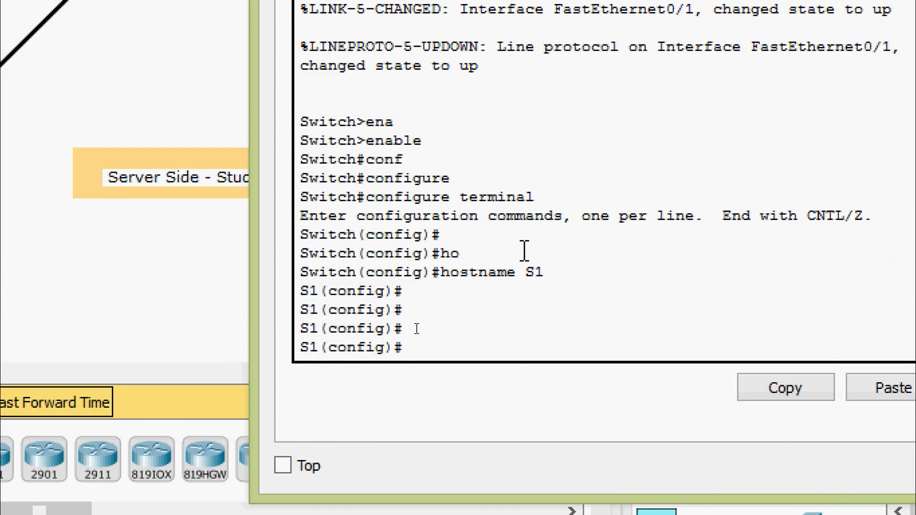
Configure the message-of-the-day banner on S1 with the text "warning", delimited by & characters
text(ban)
key(Tab)
text(mo)
key(Tab)
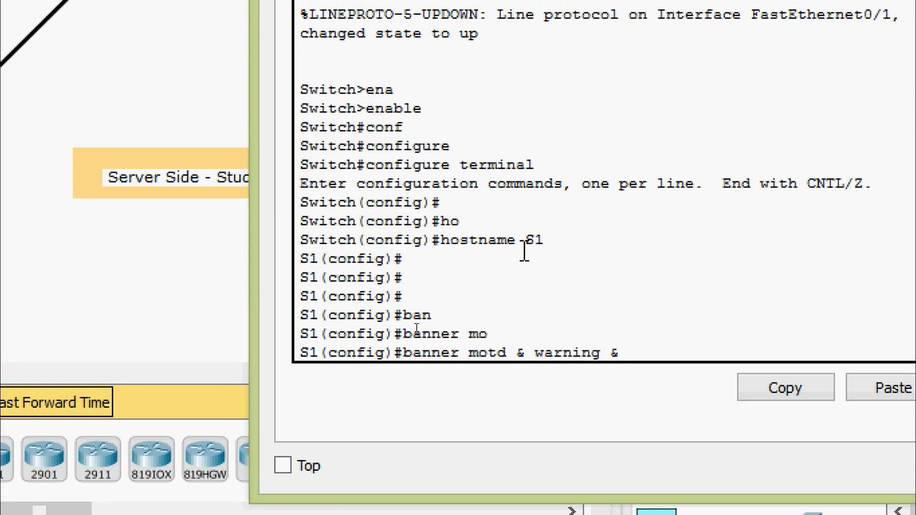
key(Return)
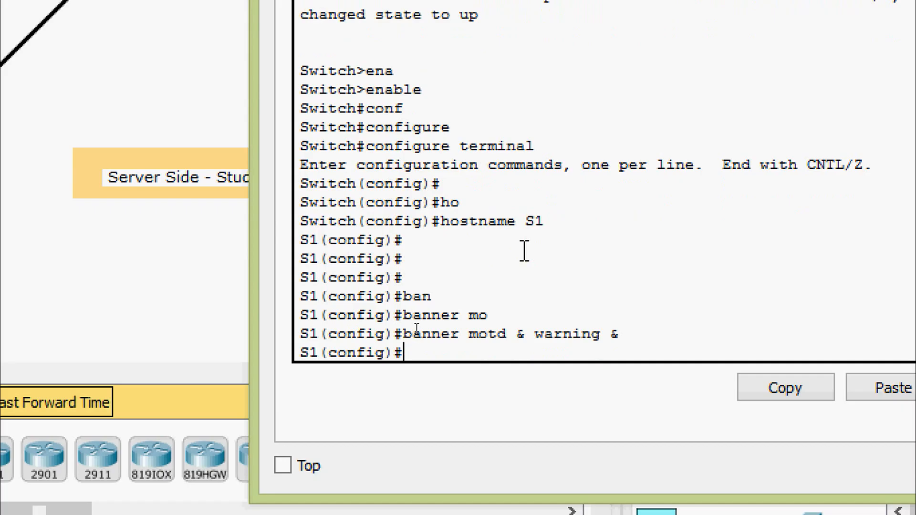
Configure the enable secret on S1 by entering the privileged EXEC password
text(ena)
key(Tab)
text(se)
key(Tab)
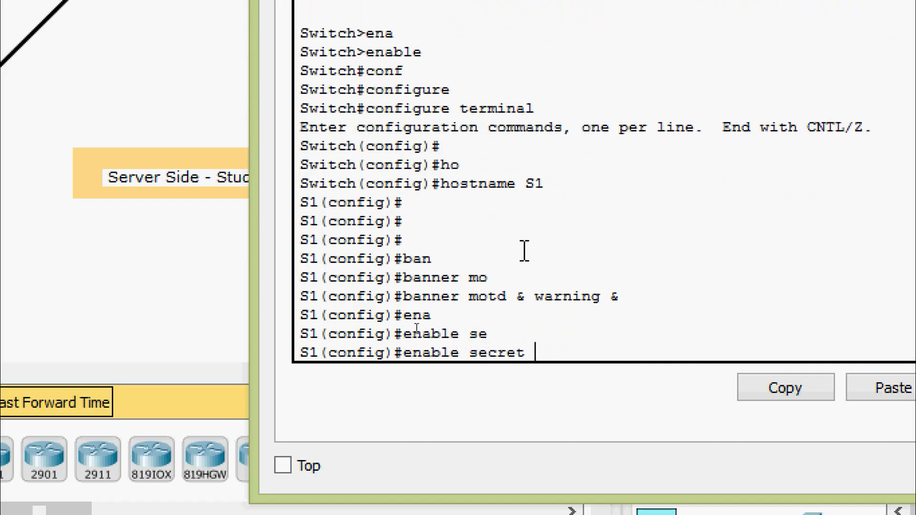
text(class)
key(Return)
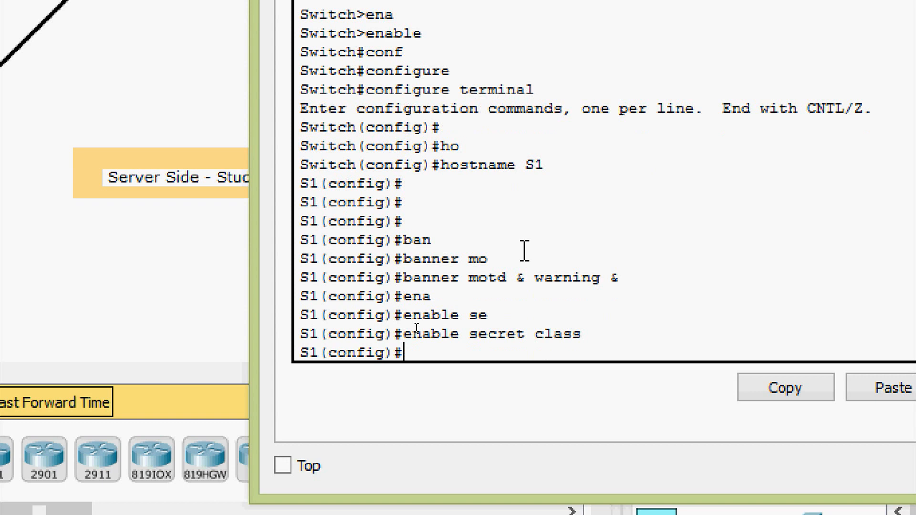
key(Return)
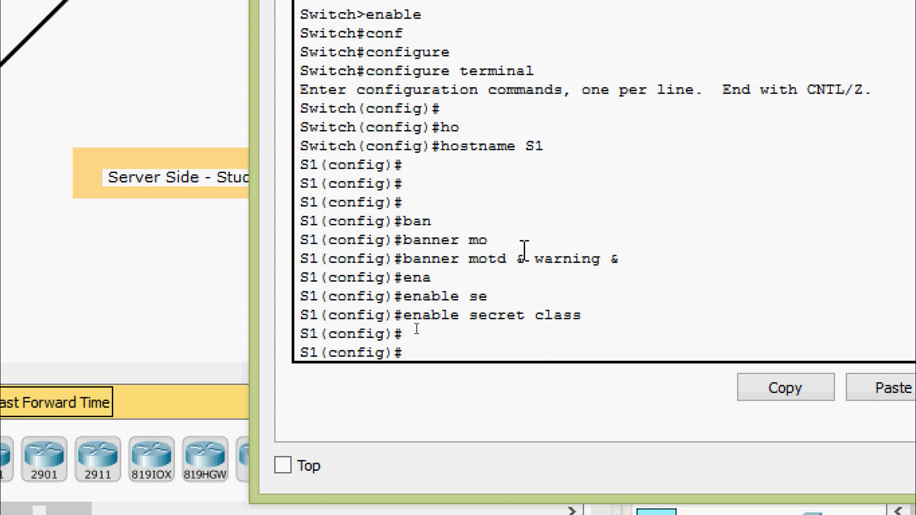
Enter line console 0 configuration on S1 and set the console password
text(line)
key(Tab)
text(con)
key(Tab)
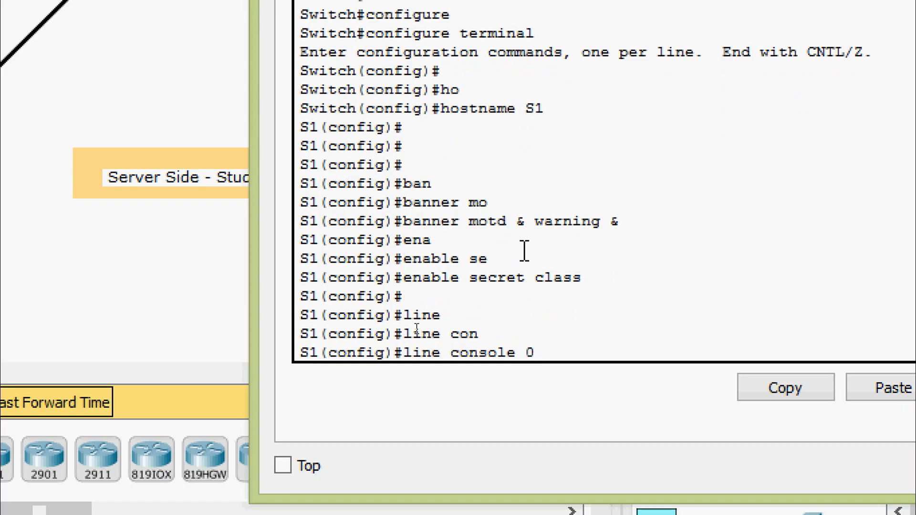
text(0)
key(Return)
text(pas)
key(Tab)
text(ci)
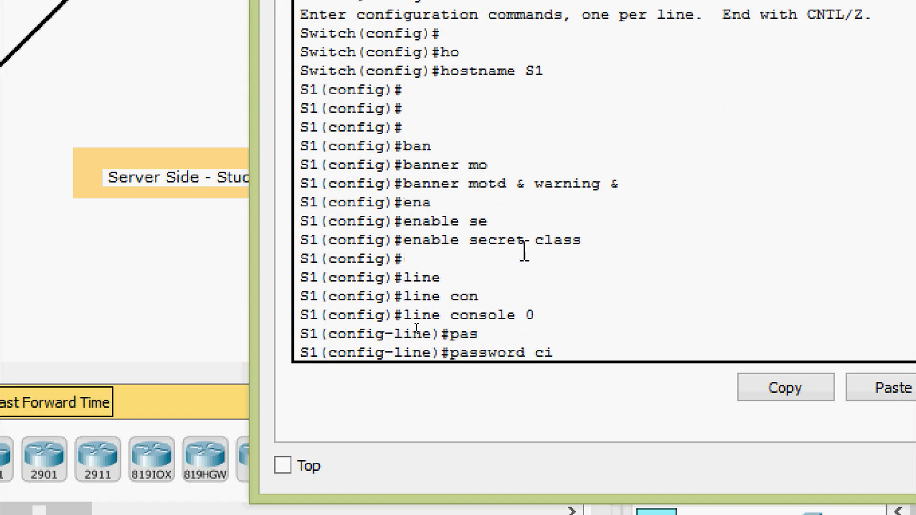
text(sco)
key(Return)
Enable login on the console line and exit to global configuration mode
text(ine)#log)
key(Return)
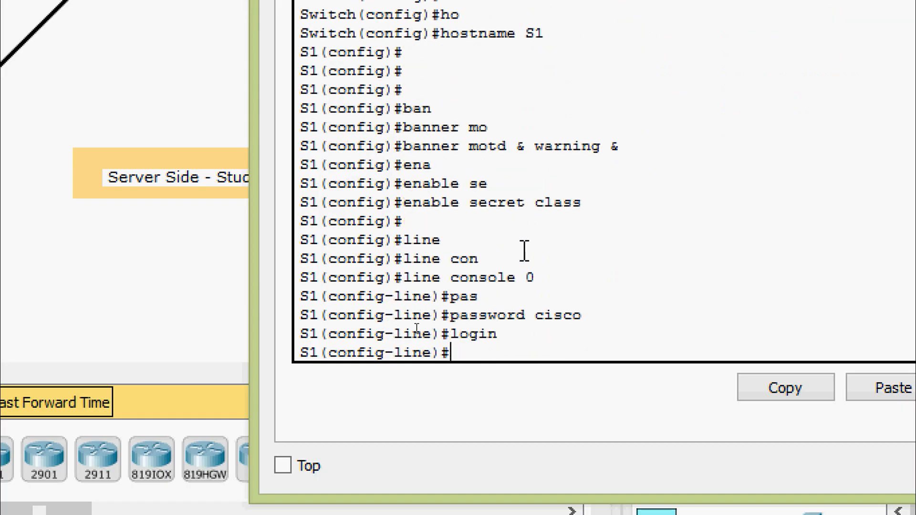
text(exit)
key(Return)
Enter configuration of vty lines 0 15 on S1 and set their line password
text(line)
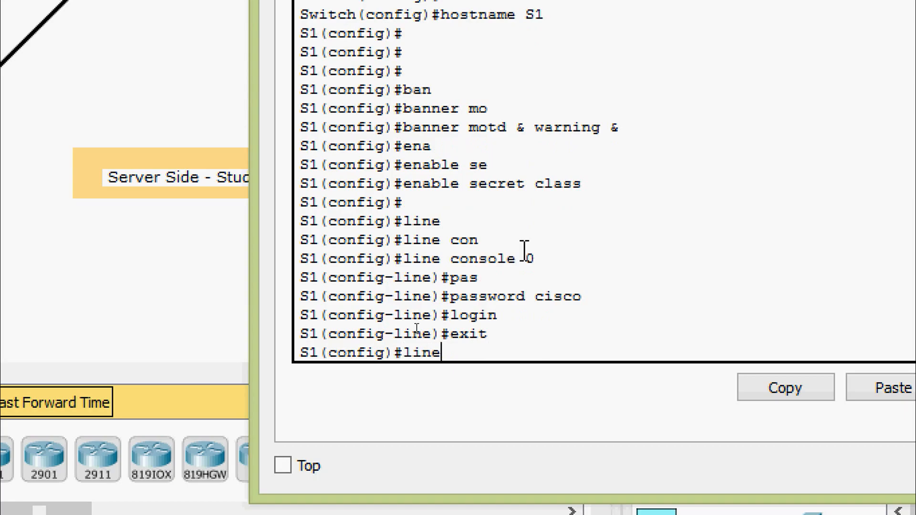
key(Tab)
text(c)
key(BackSpace)
text(vt)
key(Tab)
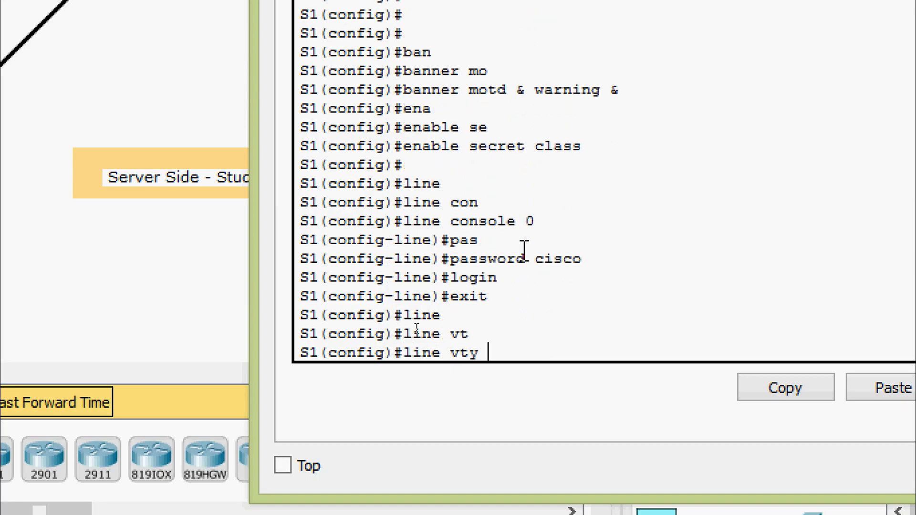
text(0 15)
key(Return)
text(pas)
key(Tab)
text(cis)
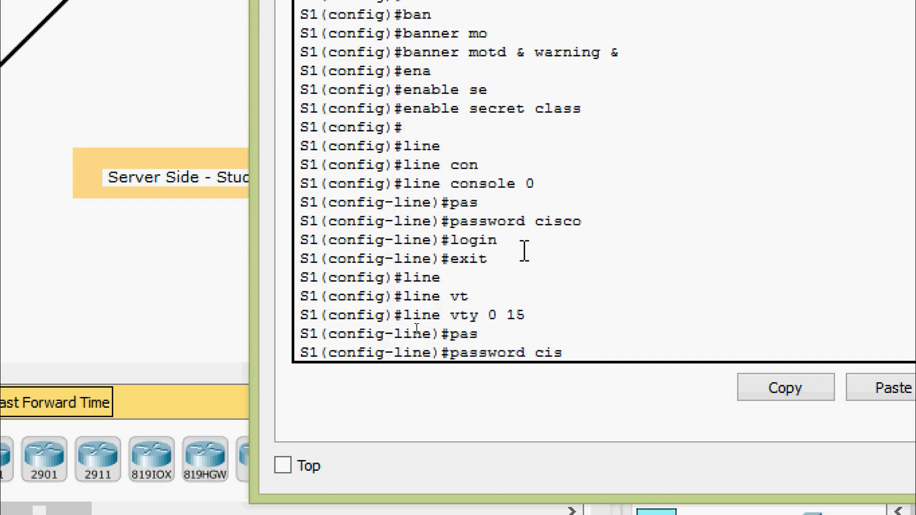
key(Tab)
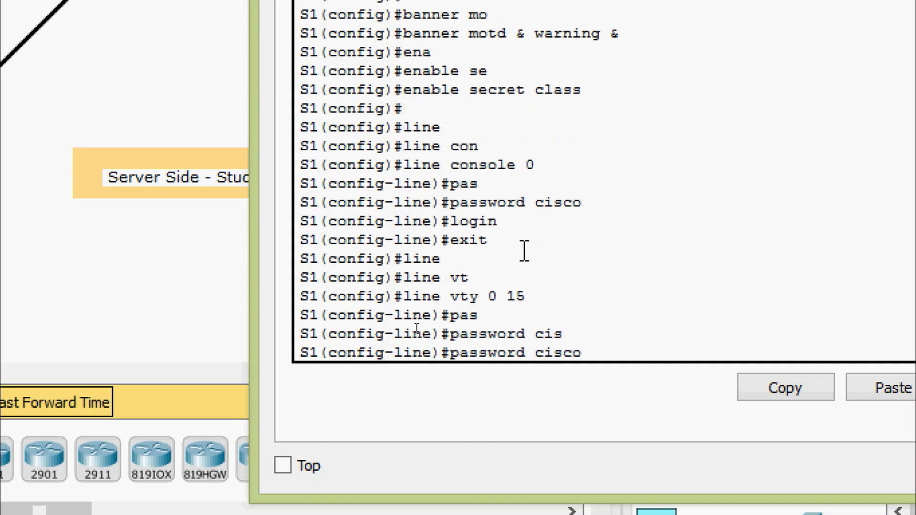
key(Return)
Enable login on the vty lines and exit to global configuration mode
text(logi)
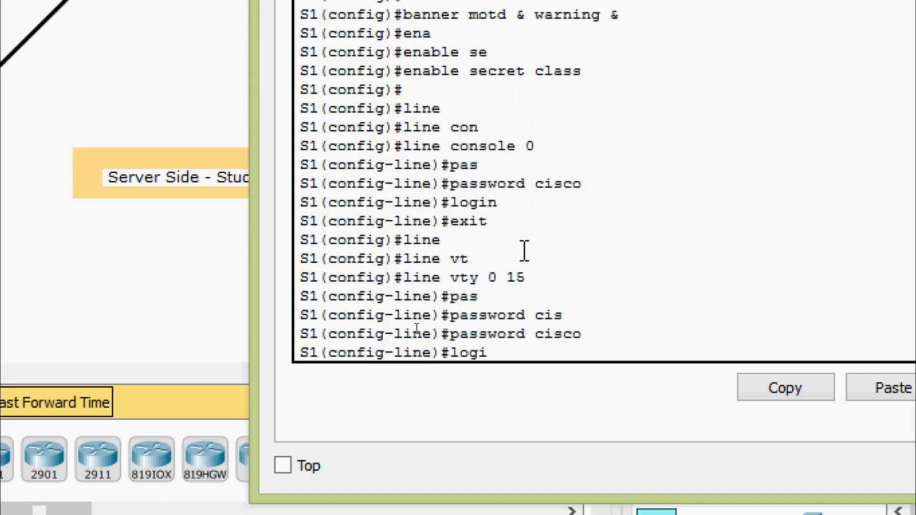
text(n)
key(Return)
key(Return)
text(exit)
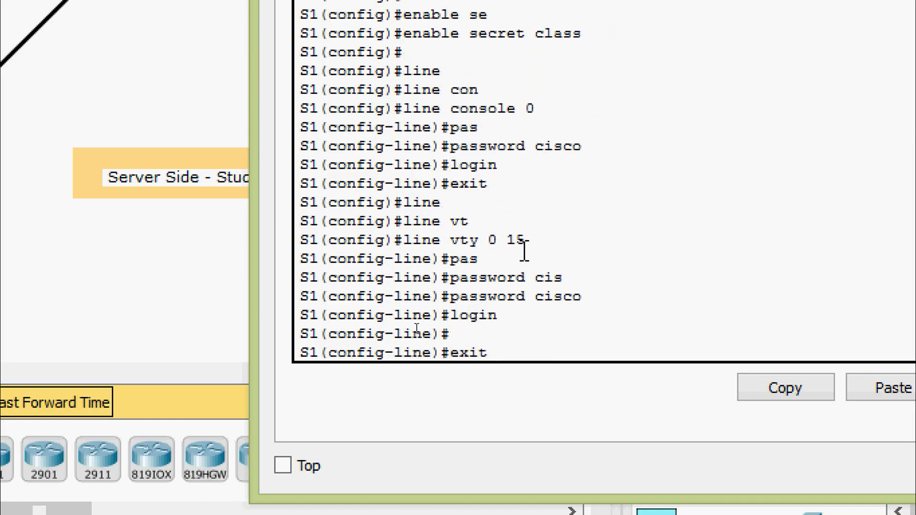
key(Return)
key(Return)
key(Return)
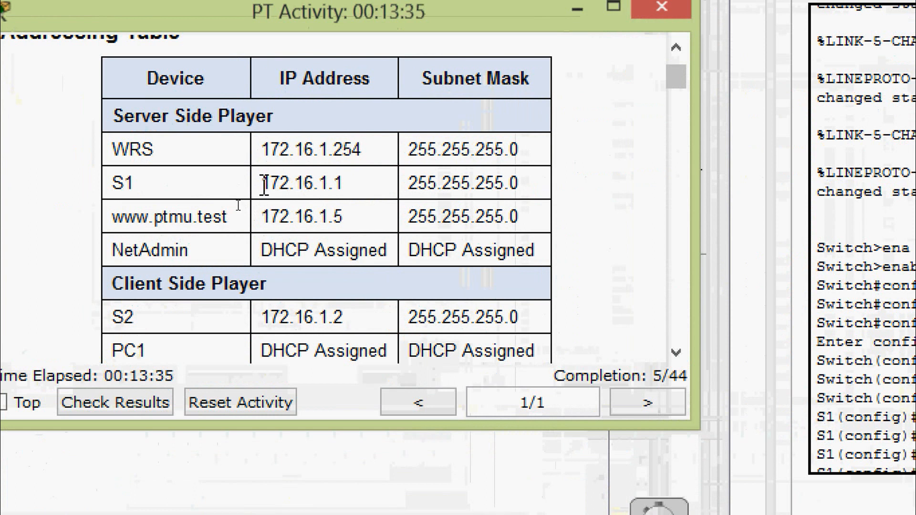
Copy S1's IP address 172.16.1.1 from the activity's addressing table and return to the switch's command line
drag(261, 183, 348, 183)
key(ctrl+c)
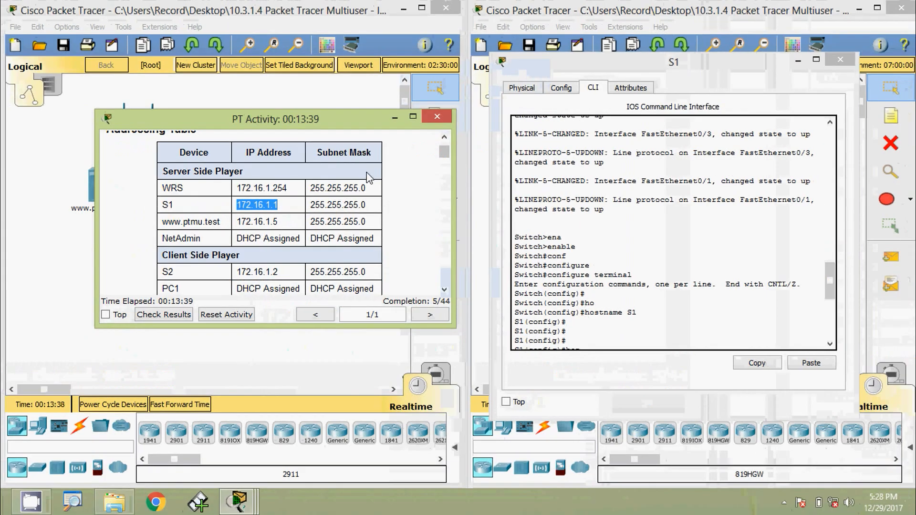
click(437, 117)
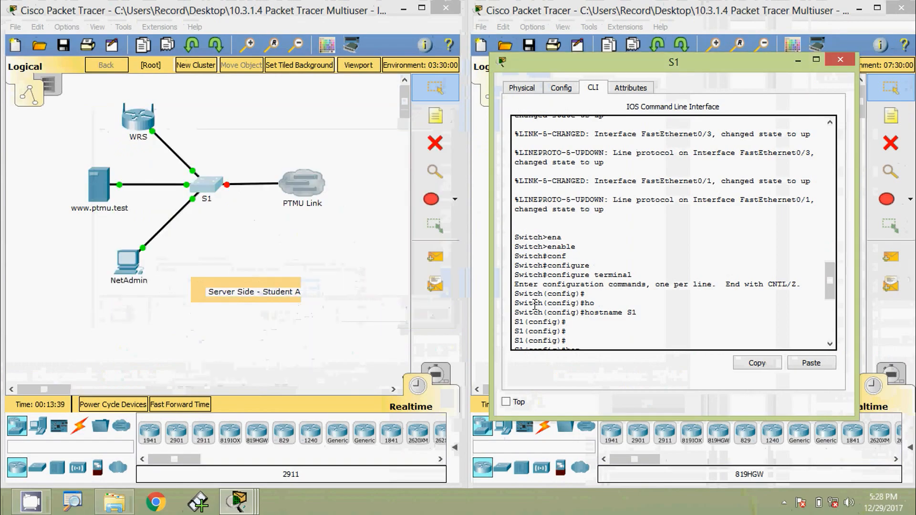
scroll(613, 293, down, 6)
scroll(613, 293, down, 3)
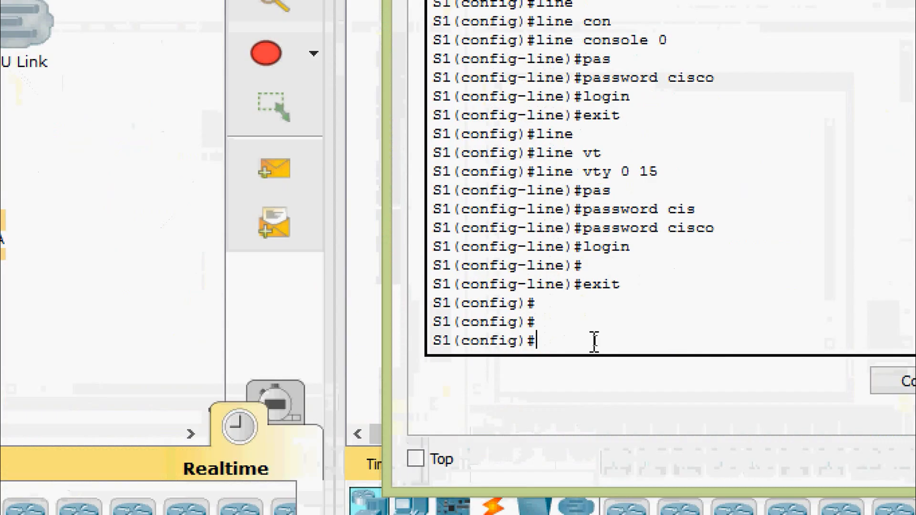
Enter interface configuration mode for vlan 1 on S1
text(c)
key(BackSpace)
text(inter)
key(Tab)
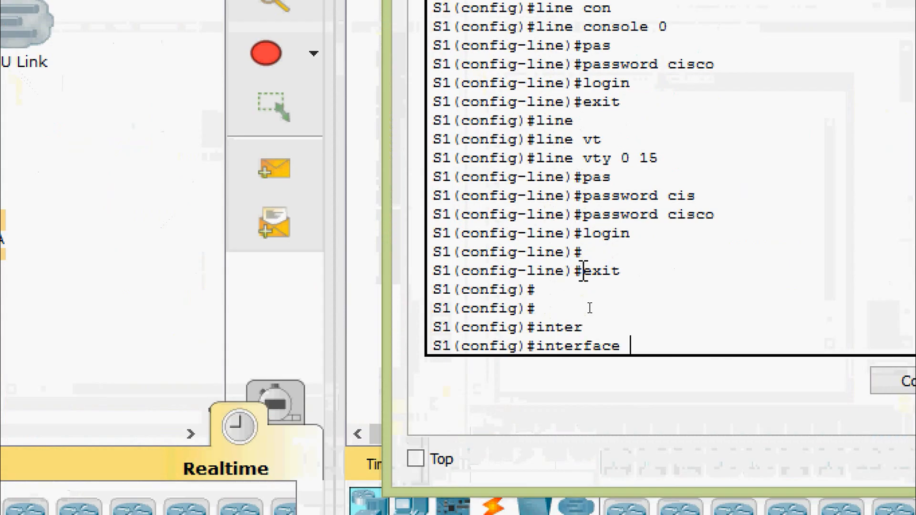
text(v)
key(Tab)
key(Return)
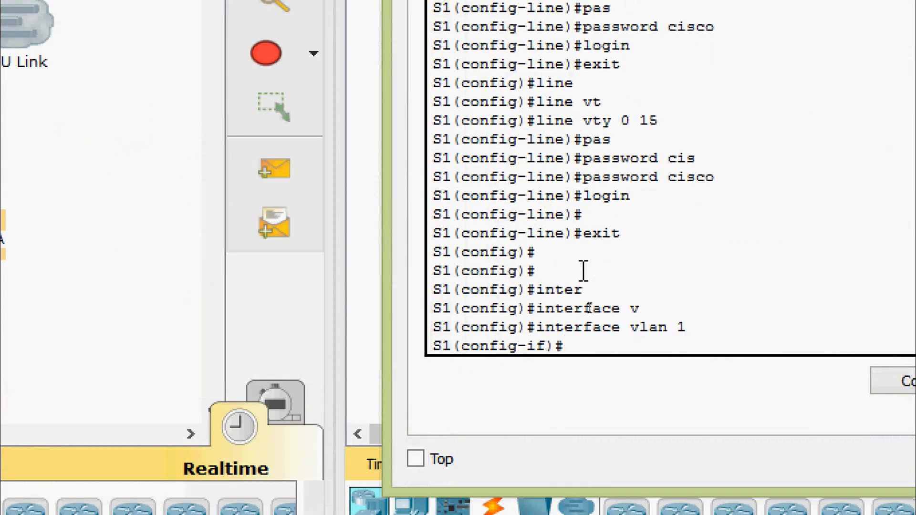
Assign IP address 172.16.1.1 with subnet mask 255.255.255.0 to the VLAN 1 interface and enable it with no shut
text(ip ad)
key(Tab)
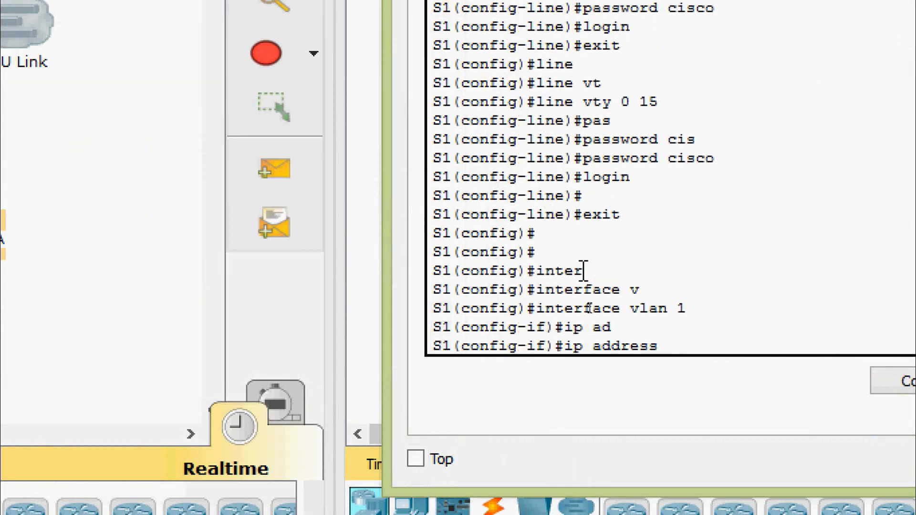
right_click(673, 340)
click(706, 386)
text(?)
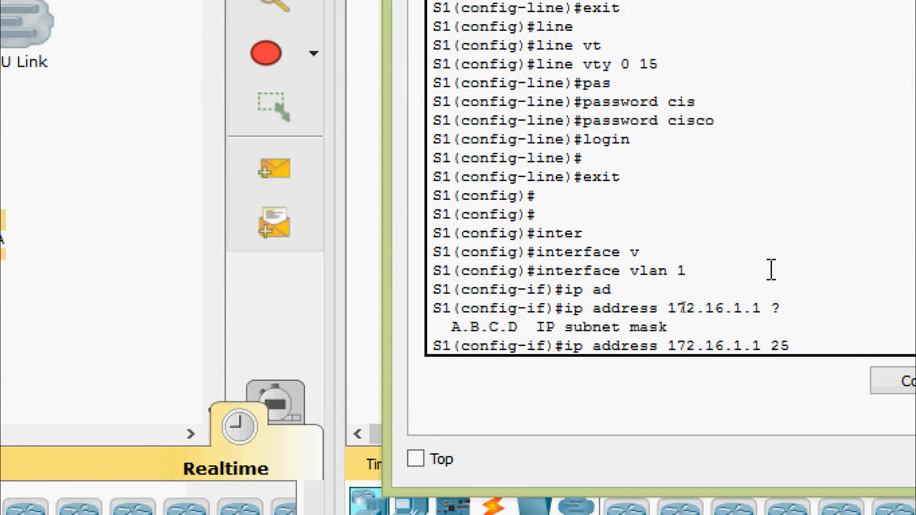
text(255.255.255.0)
key(Return)
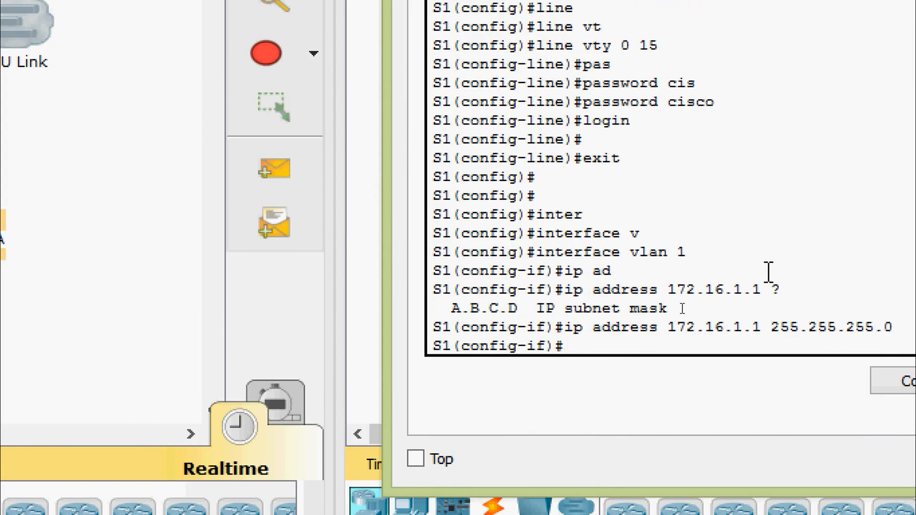
text(no shut)
key(Return)
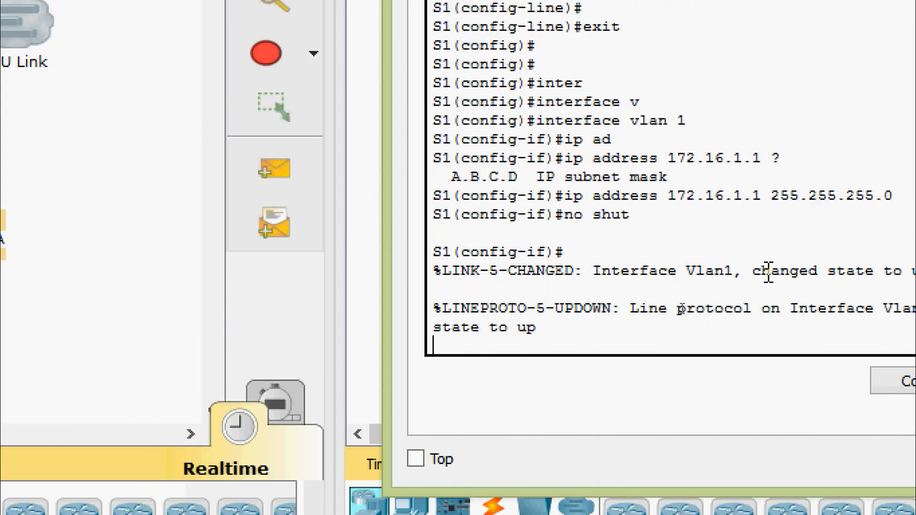
Change the display name of the client-side 2960 switch to S2 in its configuration settings
key(Return)
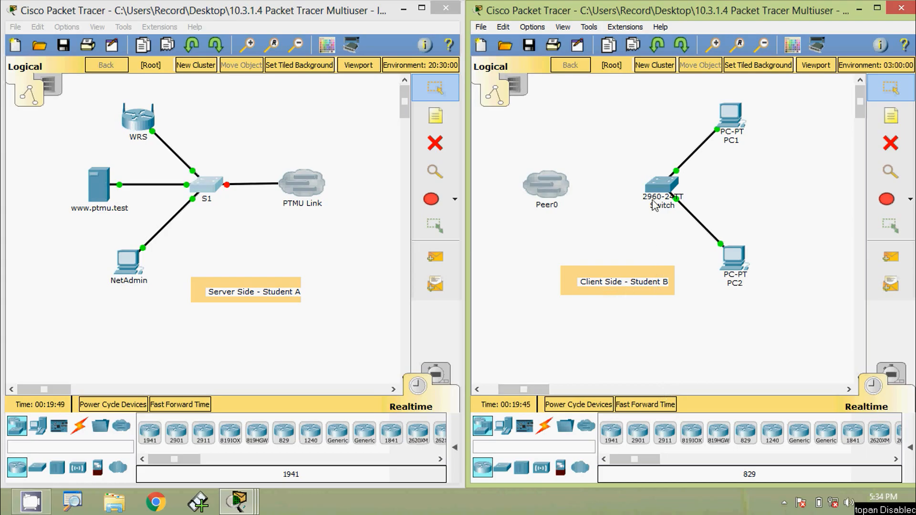
click(661, 188)
click(354, 123)
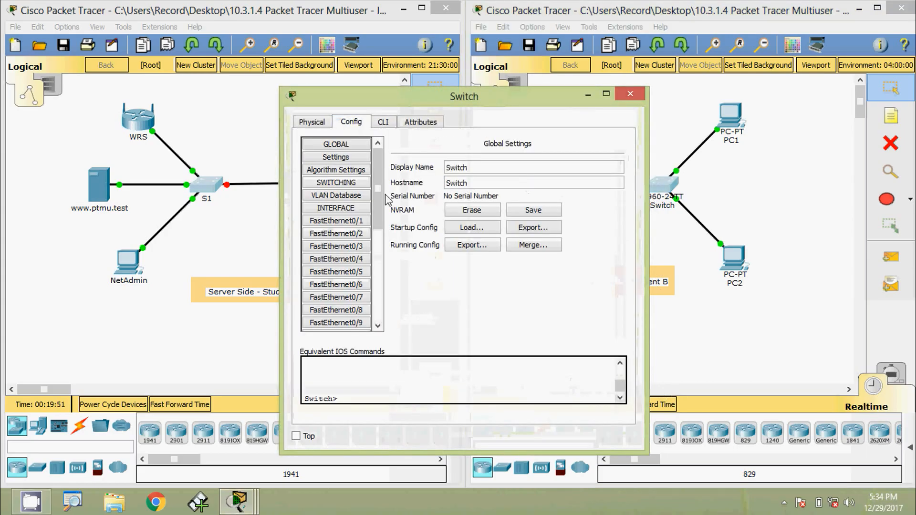
double_click(472, 167)
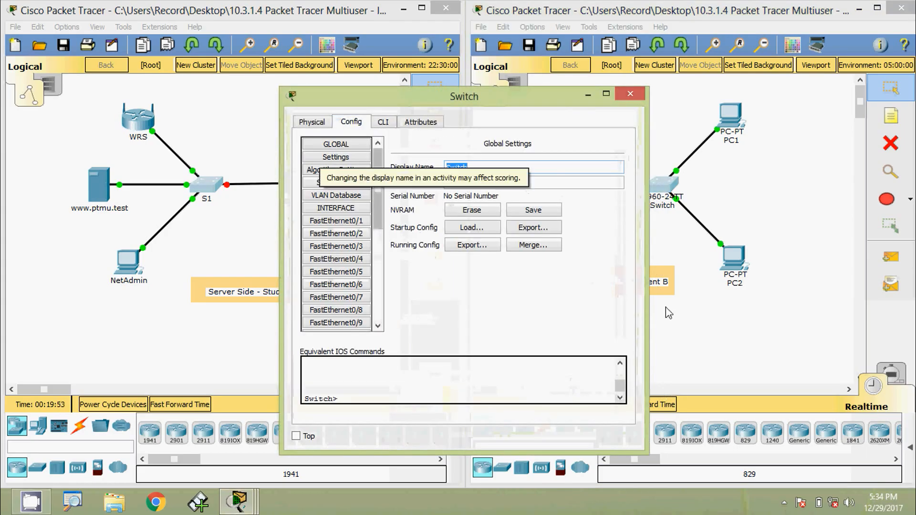
text(S2)
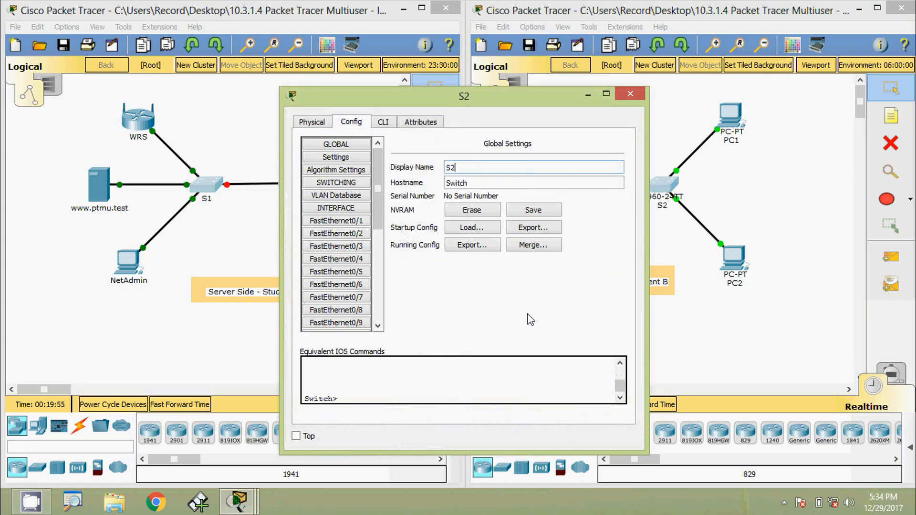
Open the command line of the client-side switch S2 and enter privileged EXEC mode
click(387, 122)
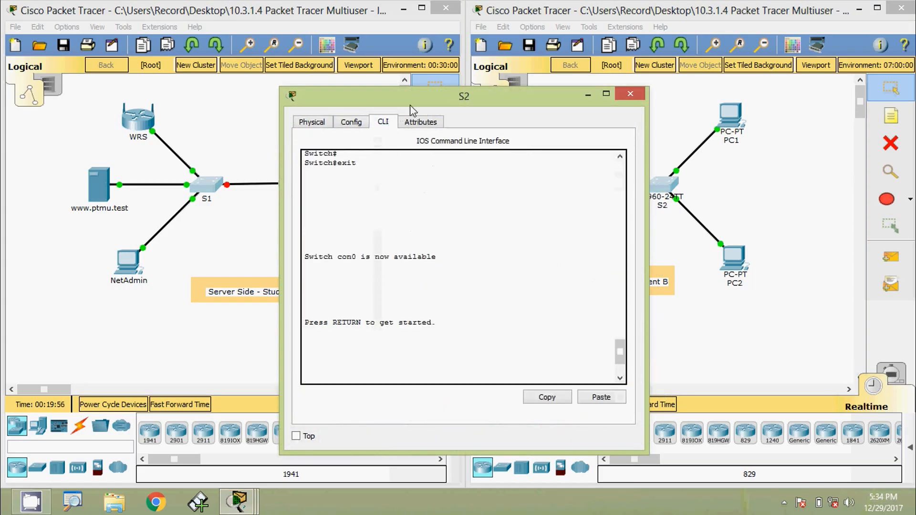
drag(411, 100, 465, 72)
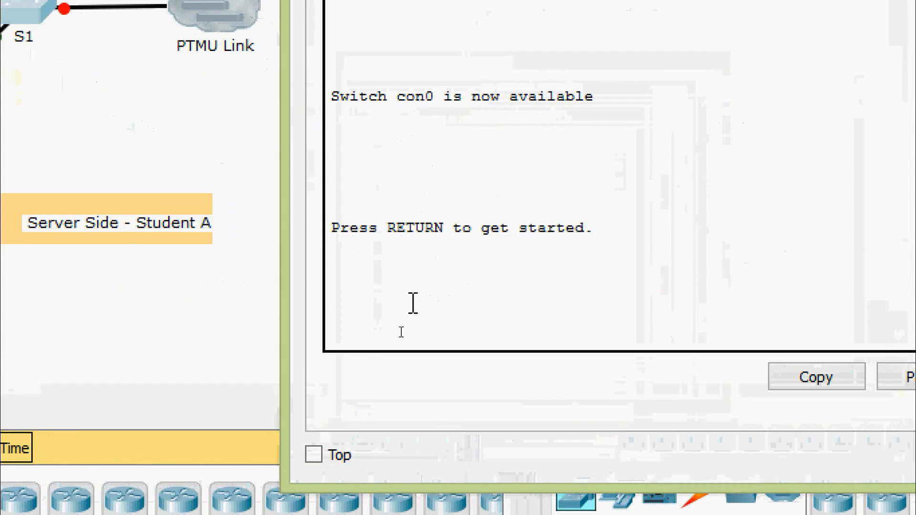
key(Return)
key(Return)
key(Return)
text(ena)
key(Tab)
key(Return)
Enter global configuration mode on the client-side switch and set its hostname to S2
text(conf)
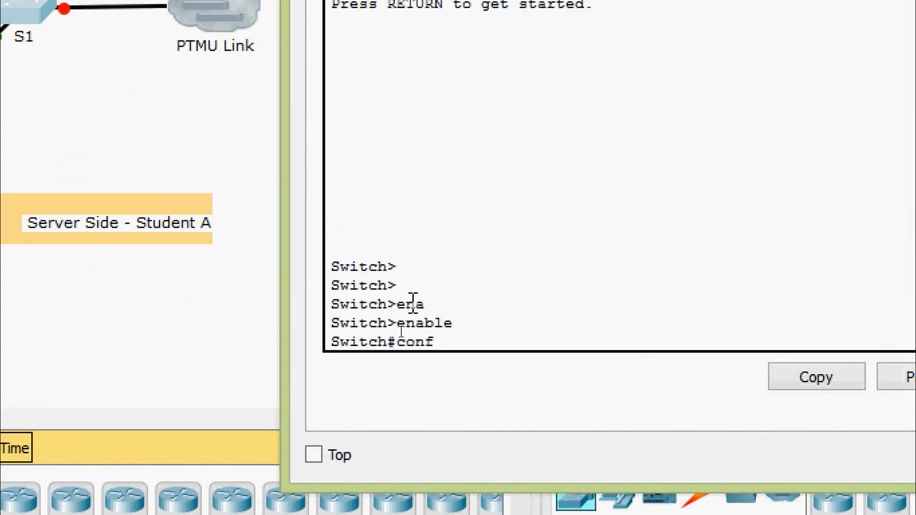
key(Tab)
text(t)
key(Tab)
key(Return)
key(Return)
text(ho)
key(Tab)
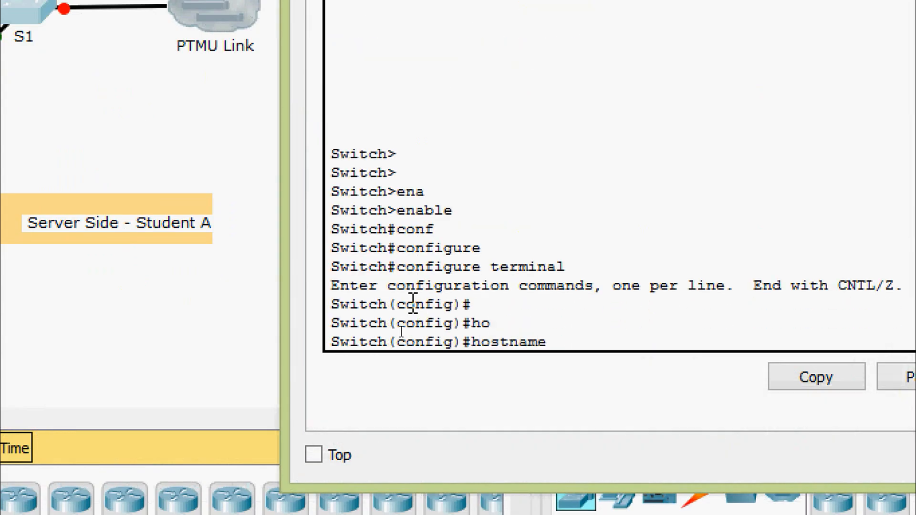
text(S2)
key(Return)
key(Return)
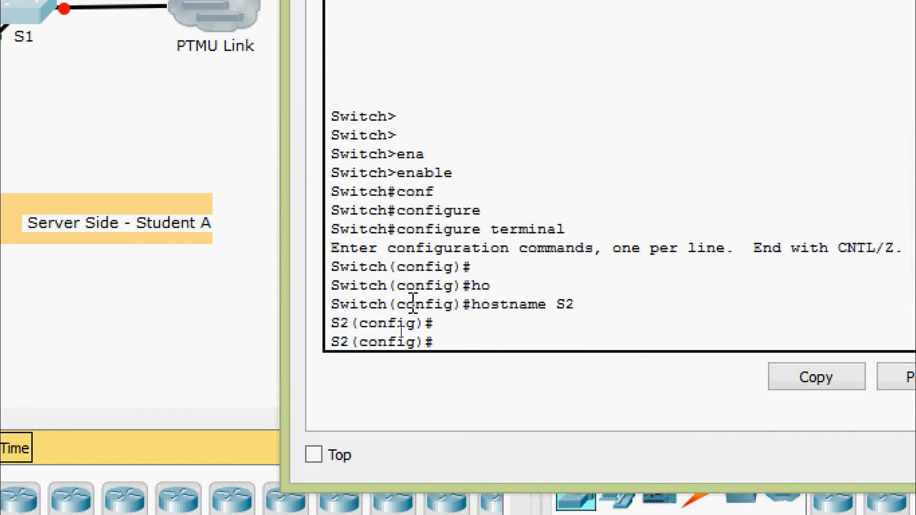
Configure S2's message-of-the-day banner as "warning", using * as the delimiter
text(ban)
key(Tab)
text(mo)
key(Tab)
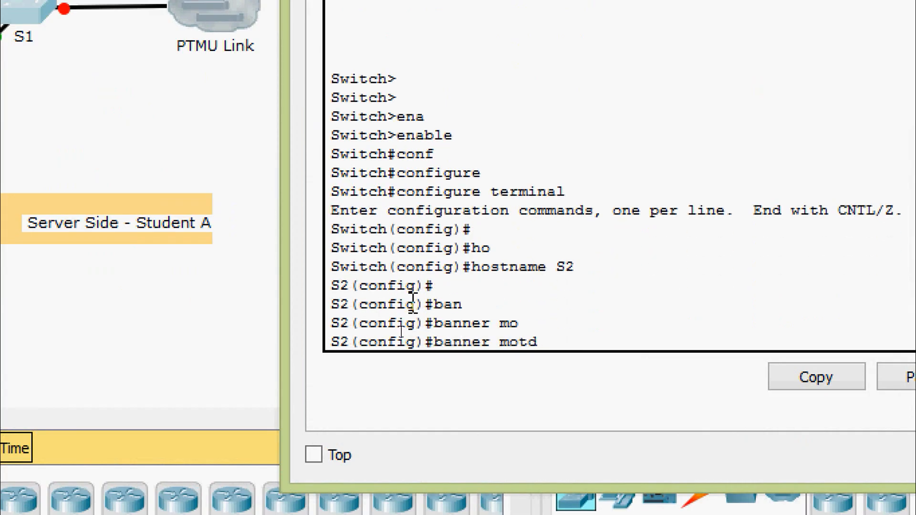
text(* warning)
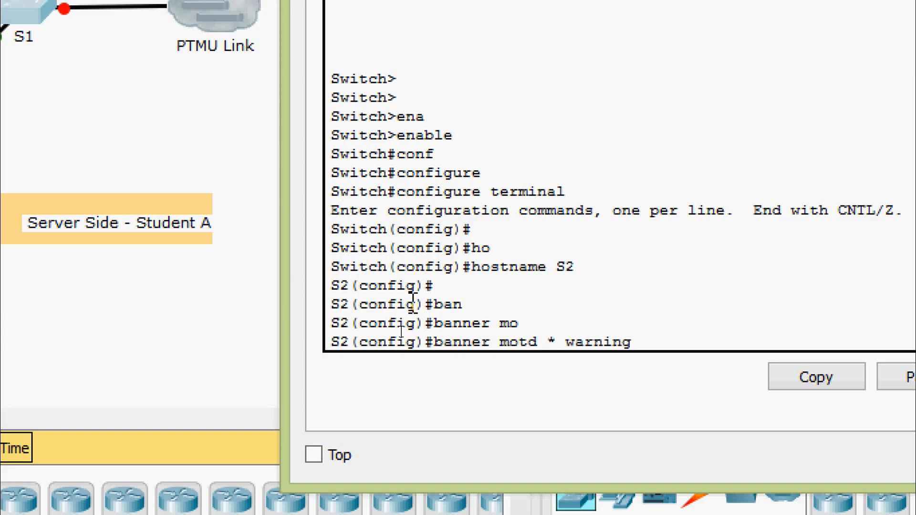
key(Return)
key(Return)
key(Return)
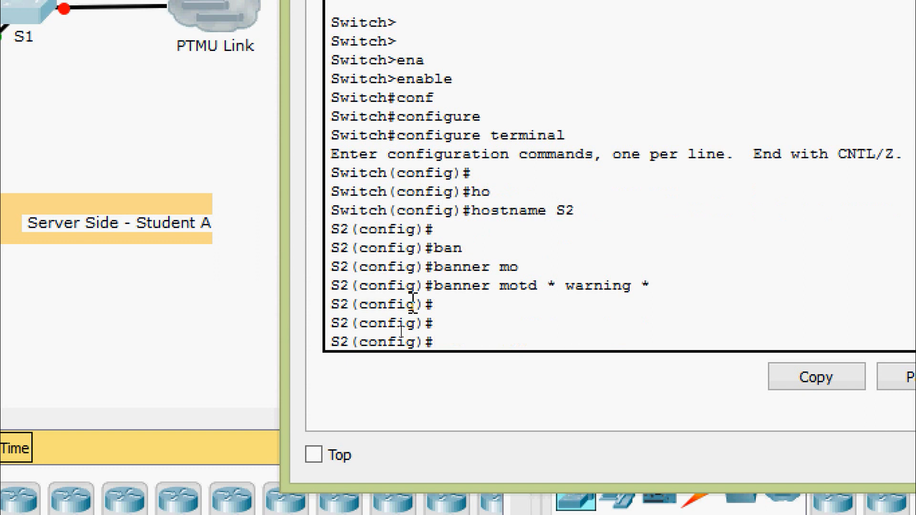
Set the privileged EXEC secret password on S2 with the enable secret command
text(ena)
key(Tab)
text(se)
key(Tab)
text(c)
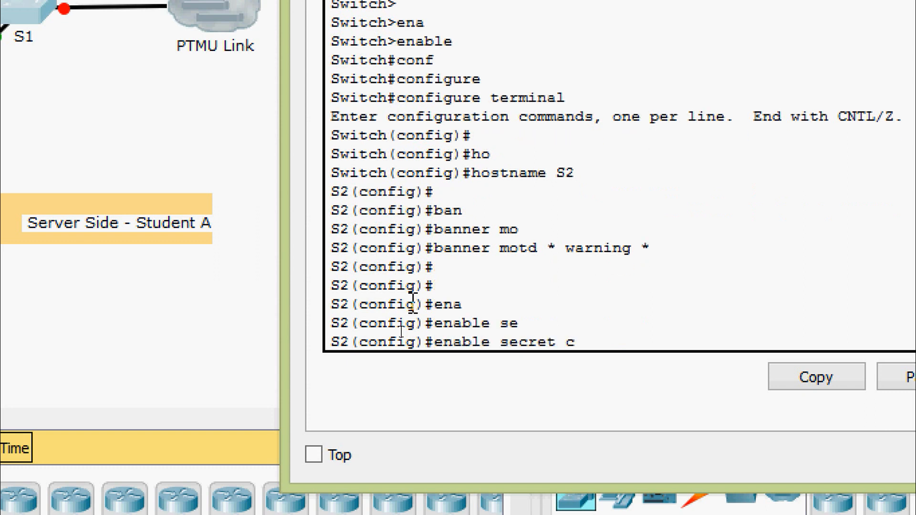
text(las)
key(Return)
key(Return)
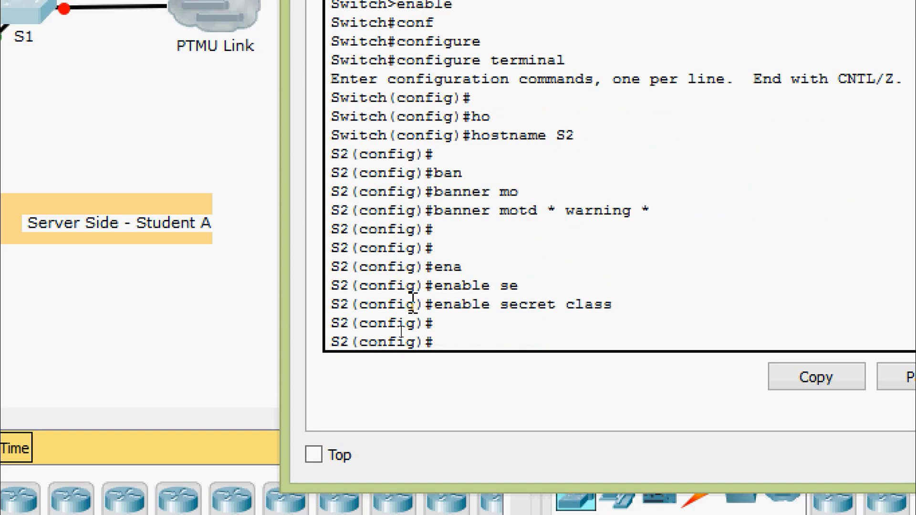
Enter line configuration for console 0 on S2 and set the console password
text(line)
text( con)
key(Tab)
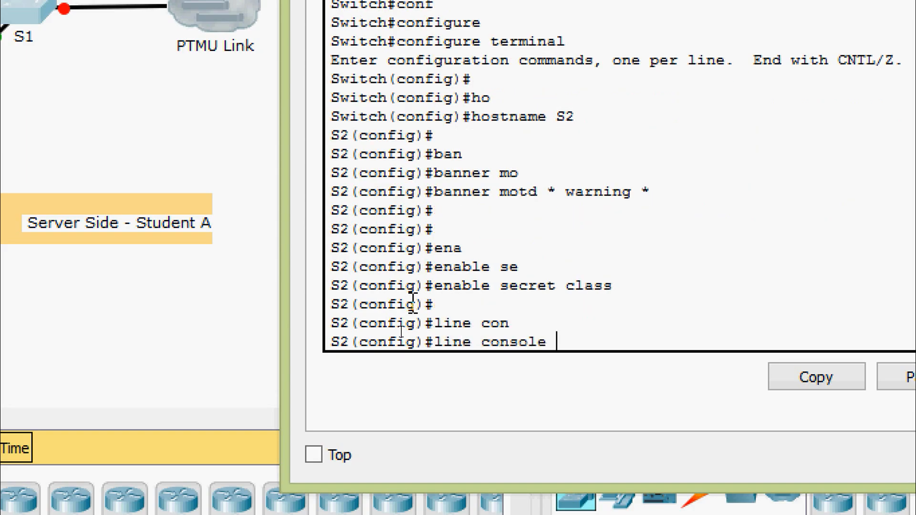
text(0)
key(Return)
text(pas)
key(Tab)
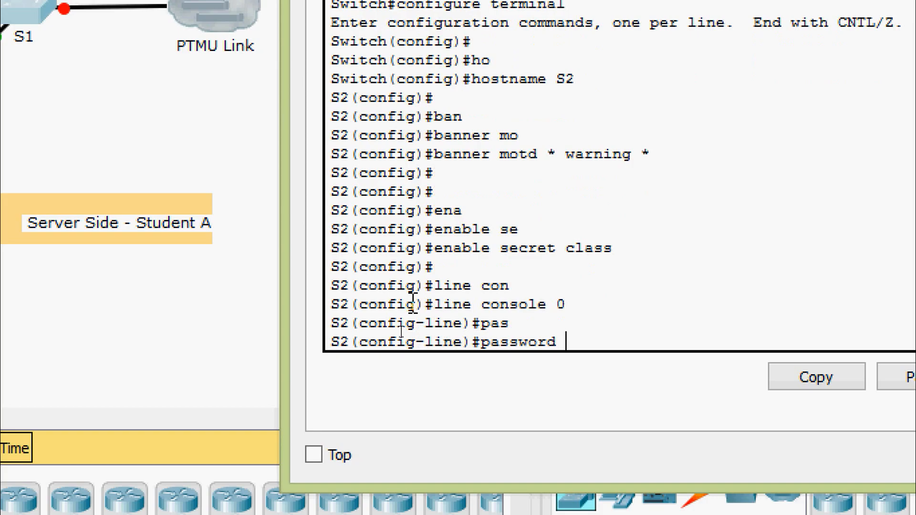
text(cisoc)
key(BackSpace)
key(BackSpace)
text(co)
key(Return)
Enable login on S2's console line and exit to global configuration mode
text(login)
key(Return)
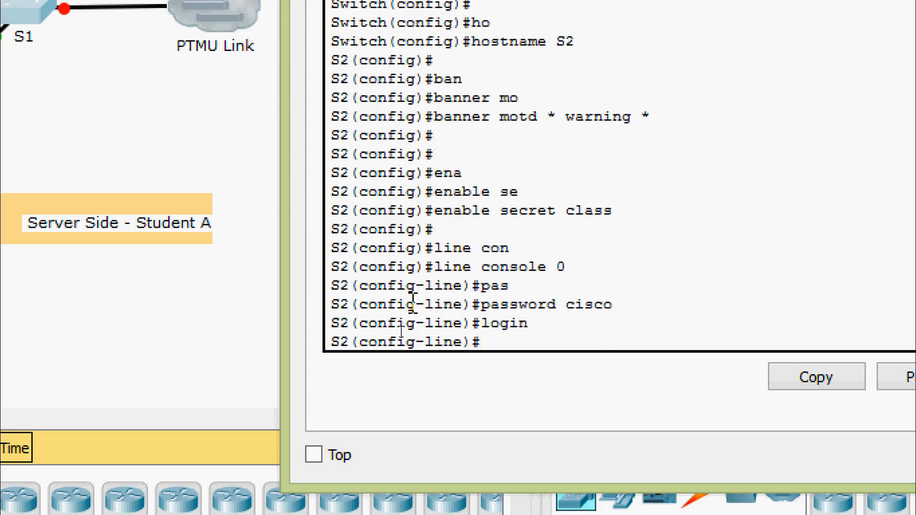
text(exit)
key(Return)
Enter line configuration mode for vty lines 0 to 15 on S2
text(lne)
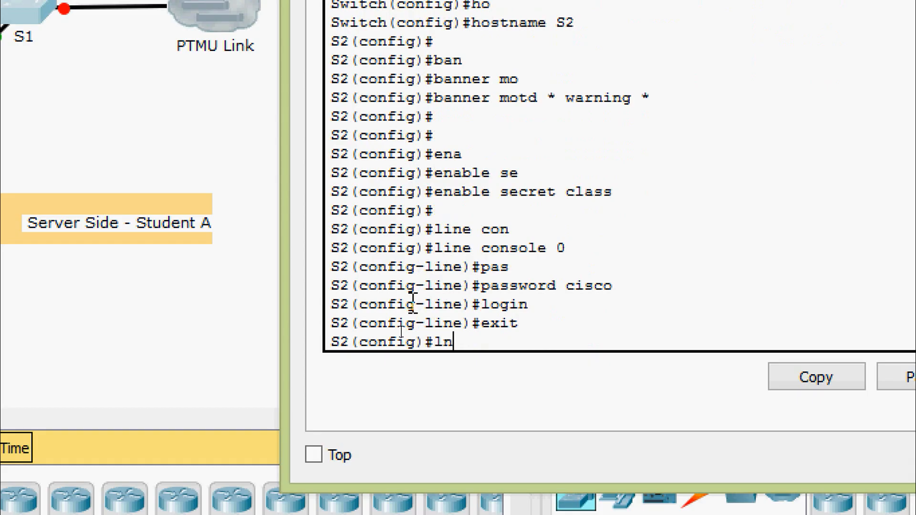
key(Tab)
text(ine)
key(Tab)
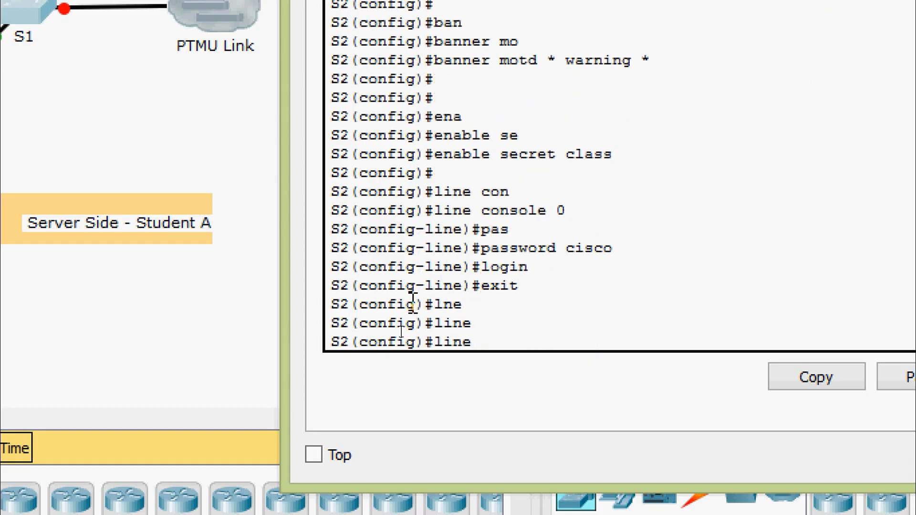
text(vt)
key(Tab)
text(0)
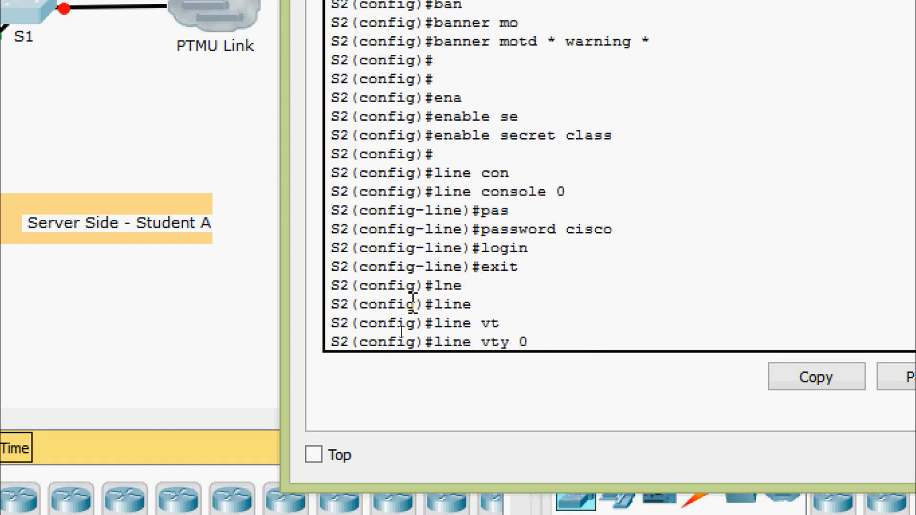
text( 15)
key(Return)
Set the line password for S2's vty lines and enable login on them
text(pas)
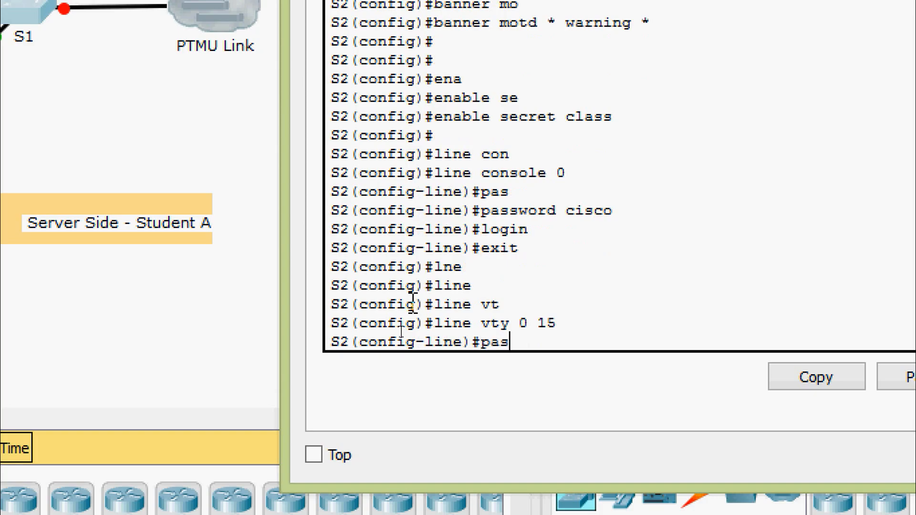
key(Tab)
text(cisco)
key(Return)
text(lo)
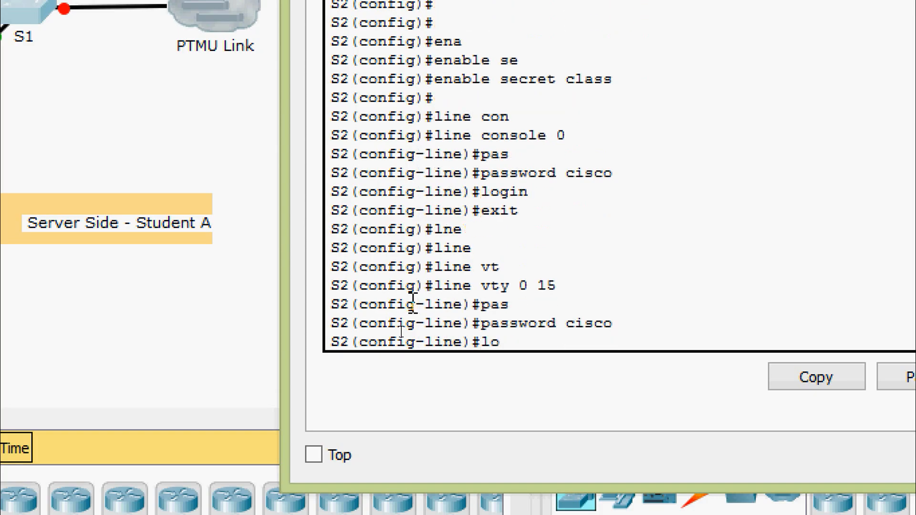
text(gin)
key(Return)
key(Return)
key(Return)
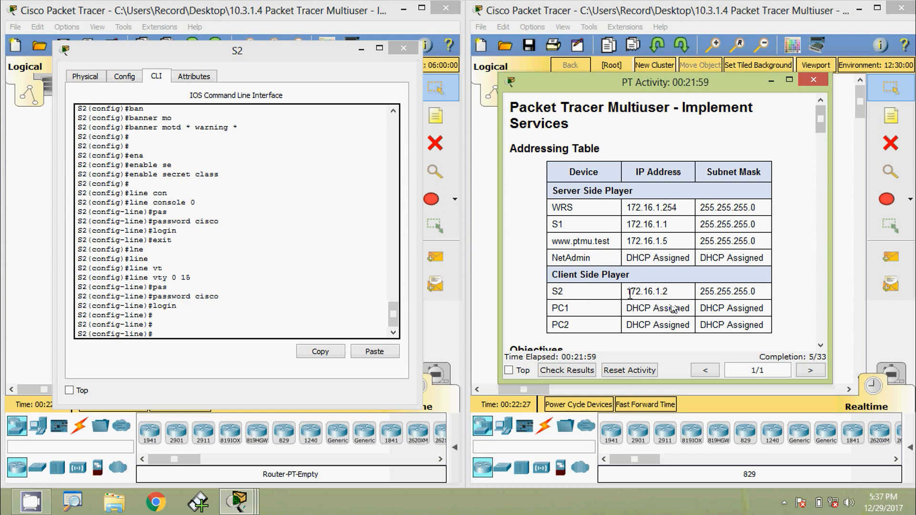
Copy S2's IP address 172.16.1.2 from the activity's addressing table and return to the switch's command line
drag(628, 292, 670, 293)
key(ctrl+c)
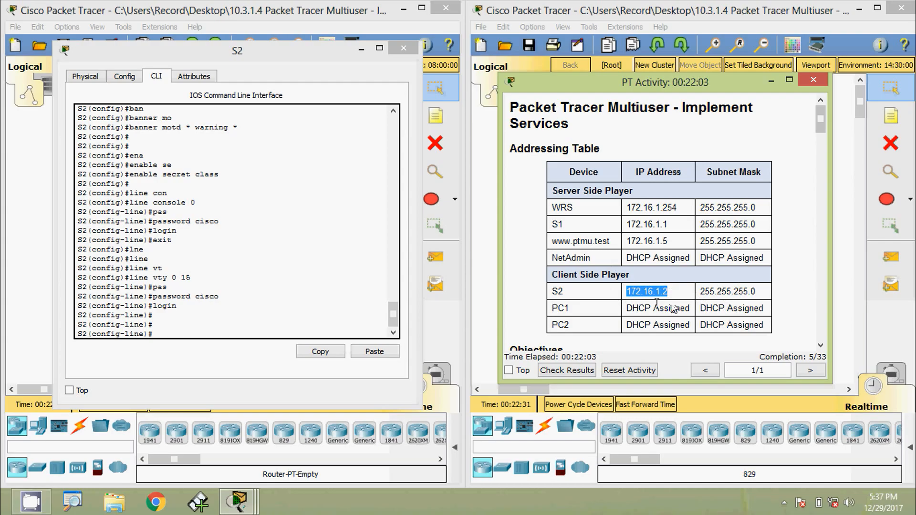
click(214, 249)
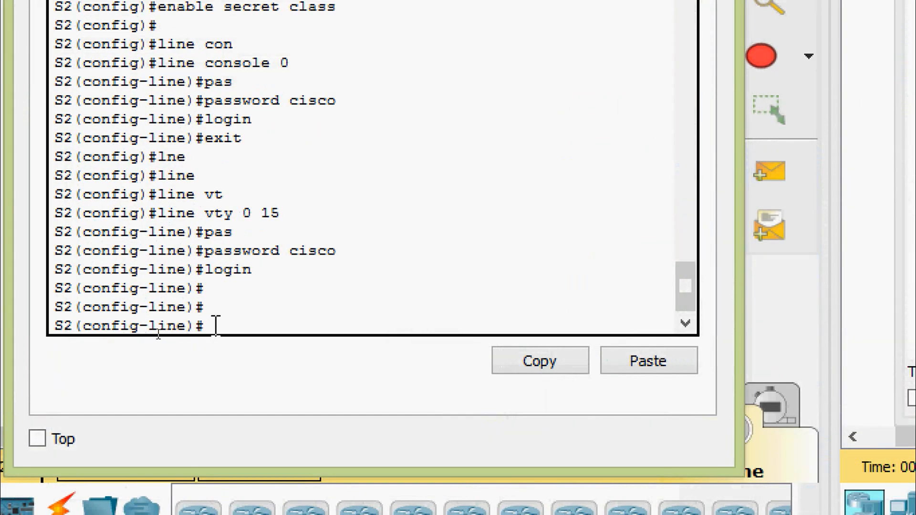
key(Return)
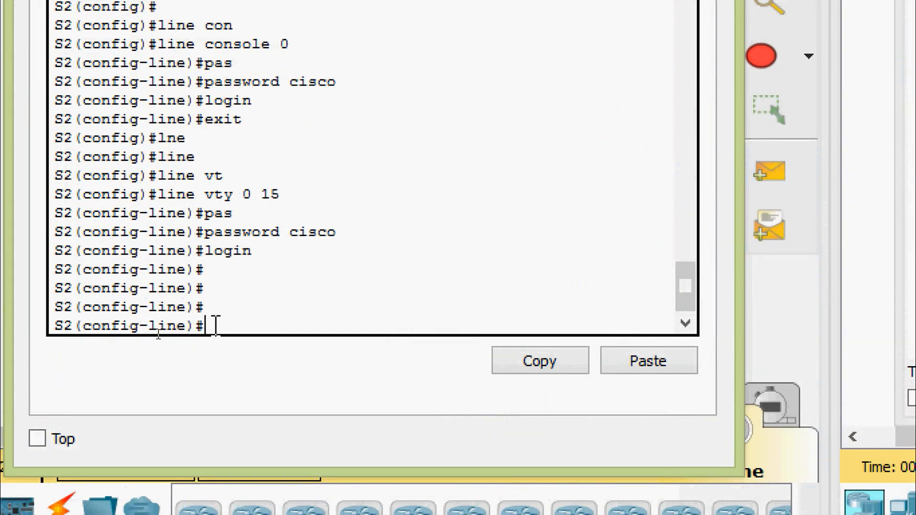
key(Return)
key(Return)
Exit line configuration on S2 and enter interface configuration mode for vlan 1
text(exit)
key(Return)
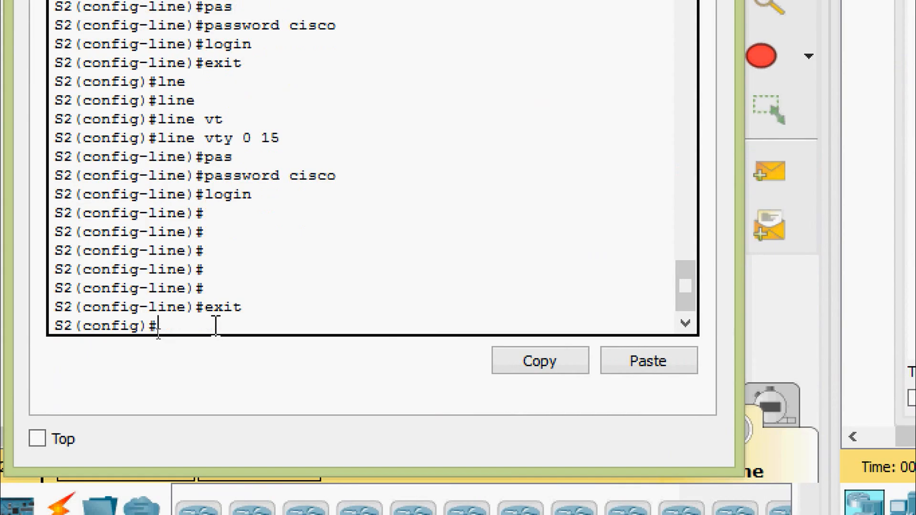
text(int)
key(Tab)
text(vl)
key(Tab)
text(1)
key(Return)
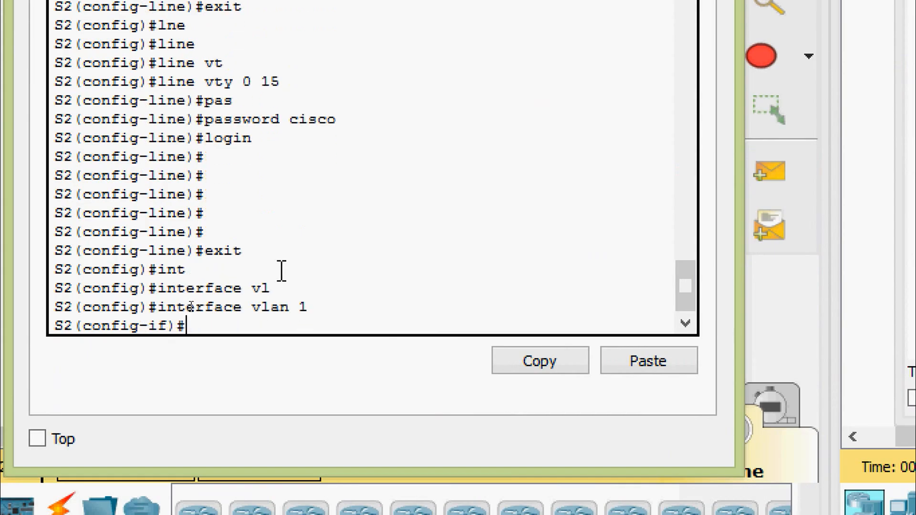
Assign the copied IP address 172.16.1.2 with subnet mask 255.255.255.0 to S2's VLAN 1 interface
text(ip ad)
key(Tab)
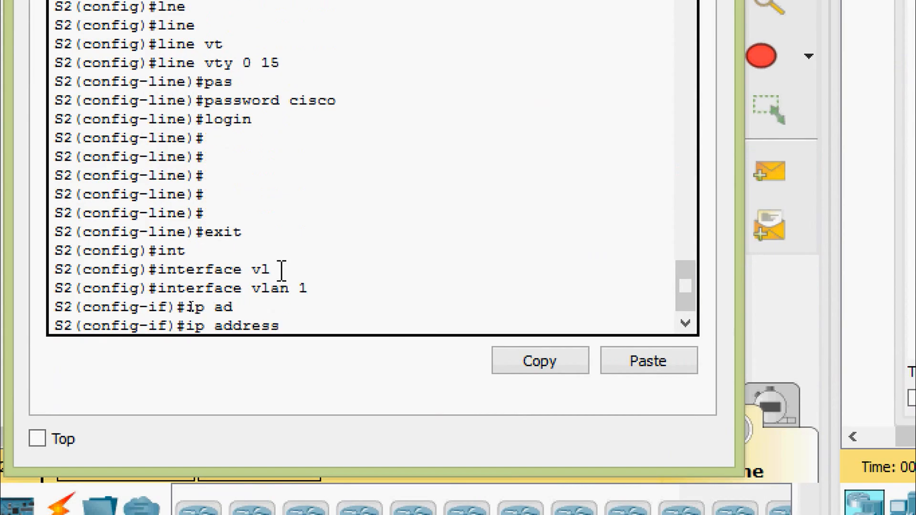
right_click(288, 318)
click(344, 368)
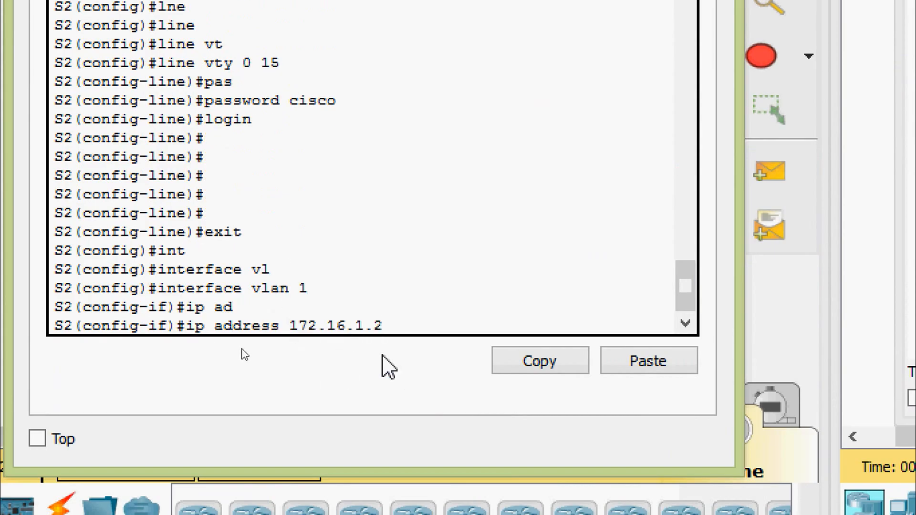
text(?)
text(255)
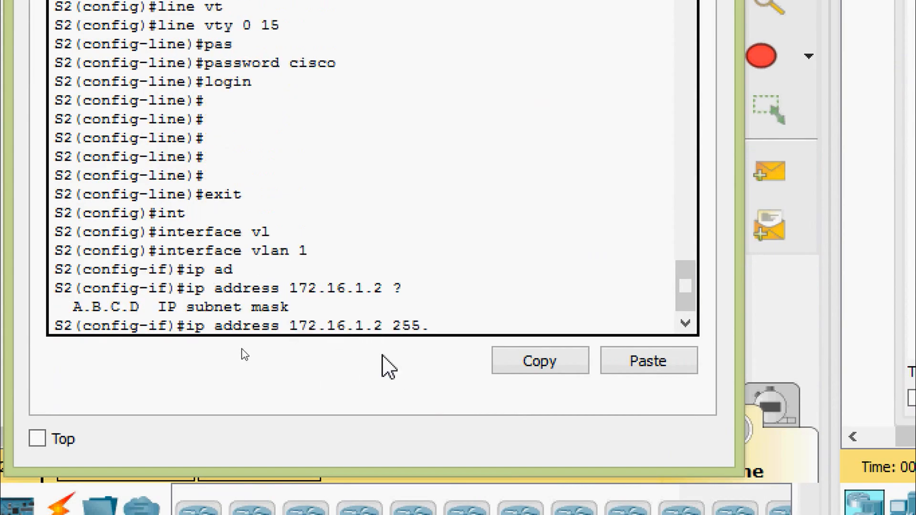
text(.255.255)
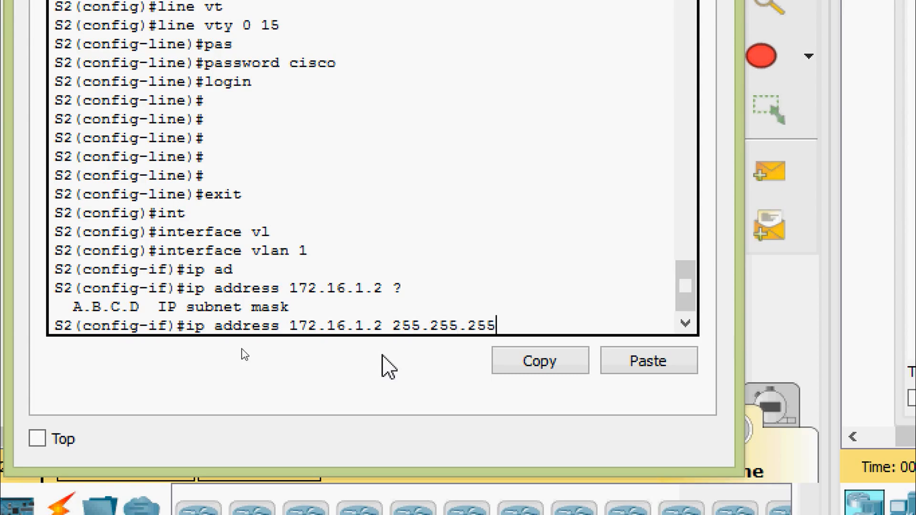
text(.0)
key(Return)
Enable S2's VLAN 1 interface with the no shutdown command
text(no shut)
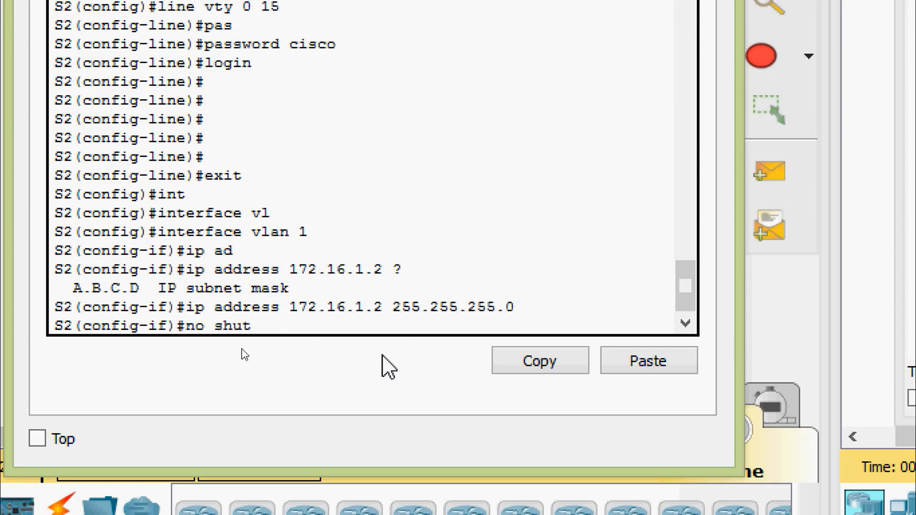
key(Tab)
key(Return)
key(Return)
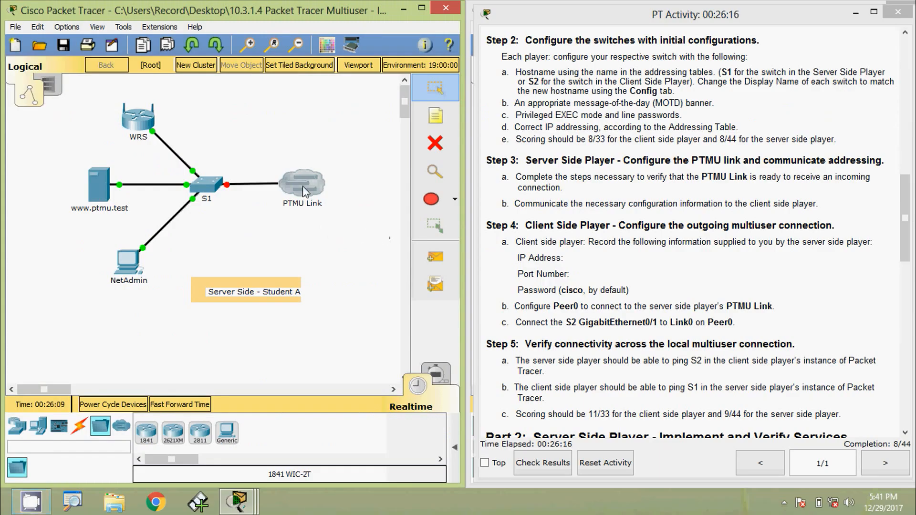
Check that PTMU Link is set up for incoming connections using the global multiuser password
click(304, 191)
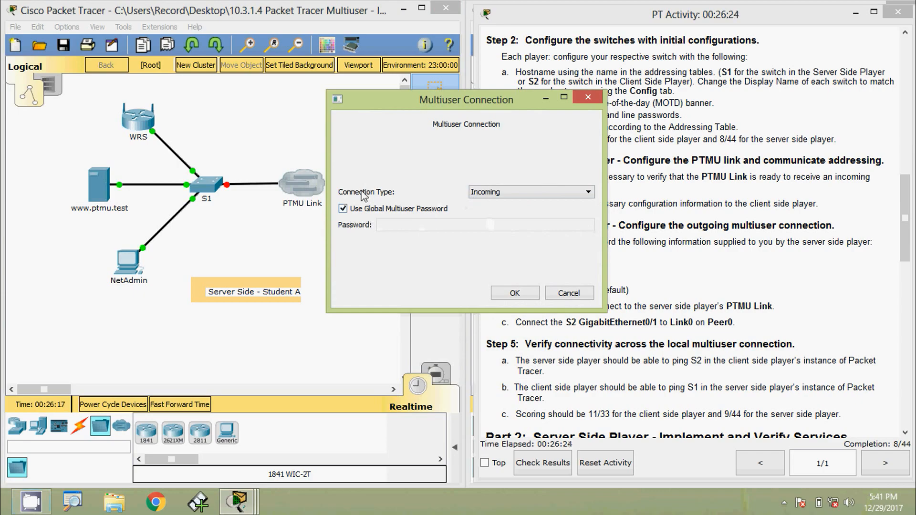
click(511, 295)
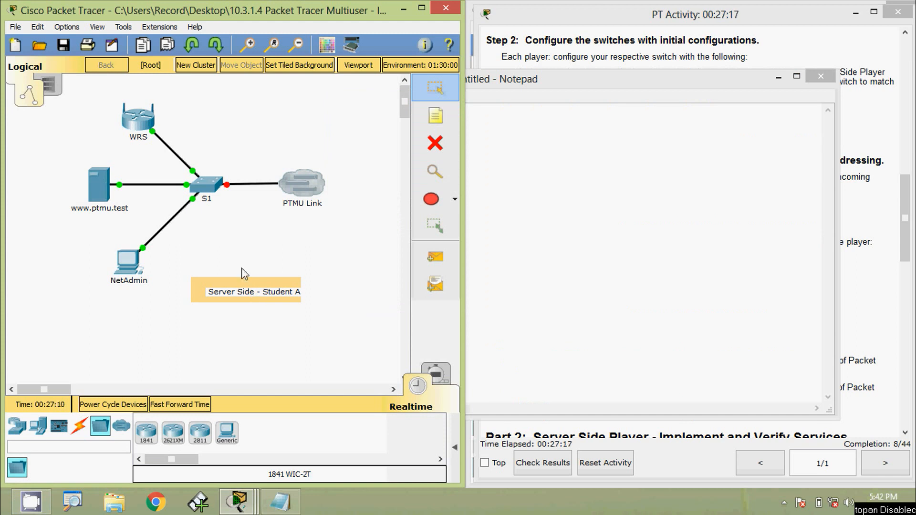
Copy the local listening address 172.16.29.195:38000 from the Multiuser Listen settings into the IP Address line of the Notepad note
click(157, 28)
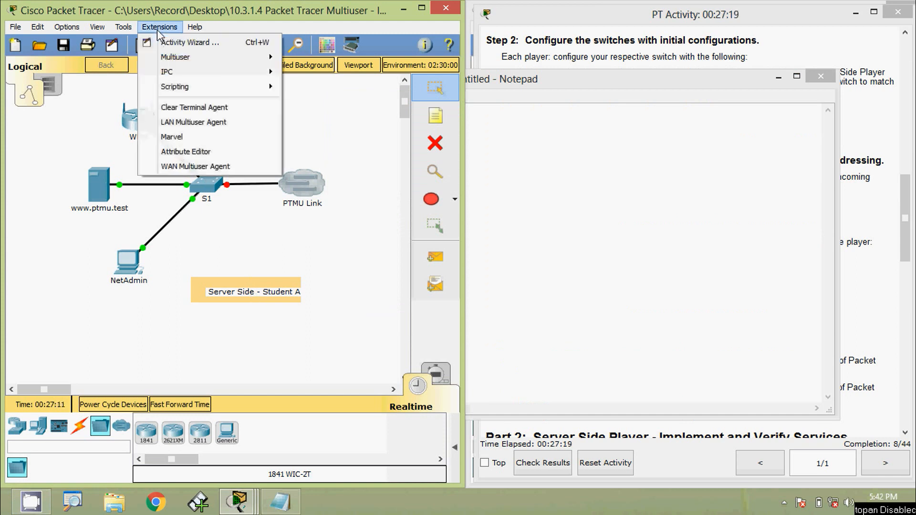
mouse_move(194, 58)
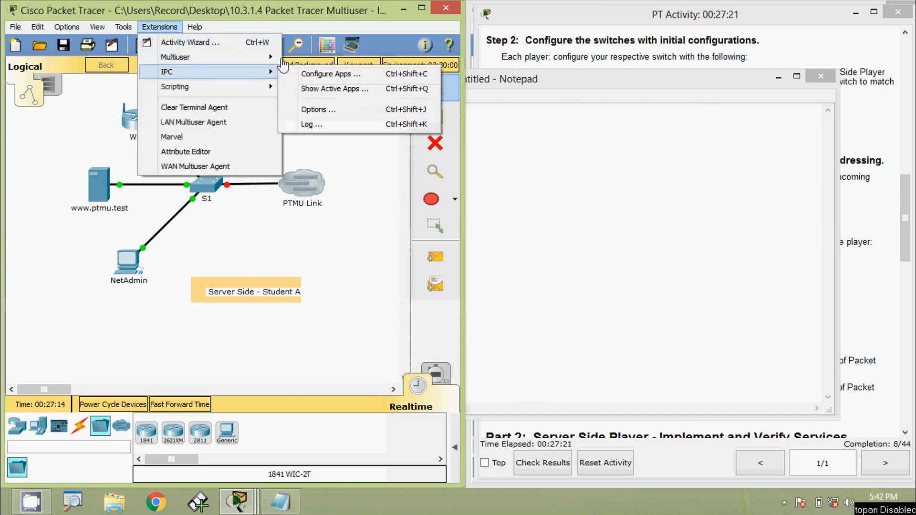
click(313, 59)
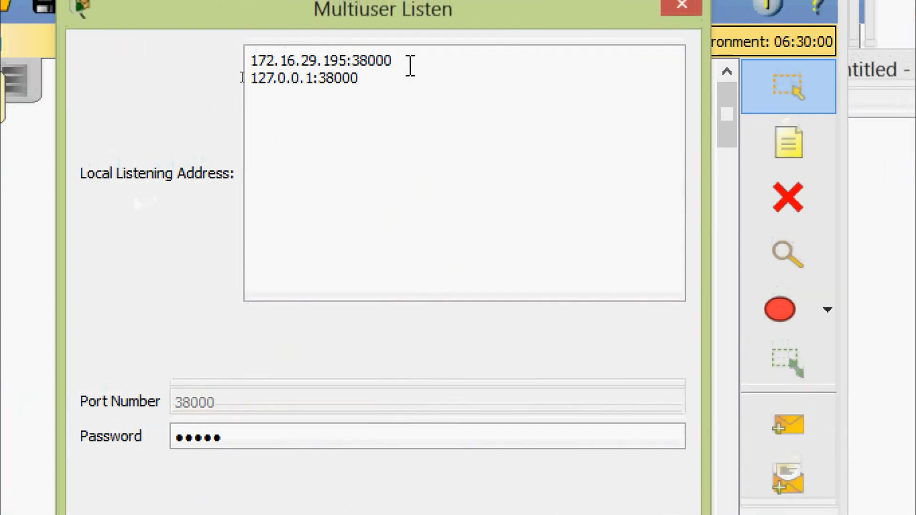
drag(406, 51, 331, 51)
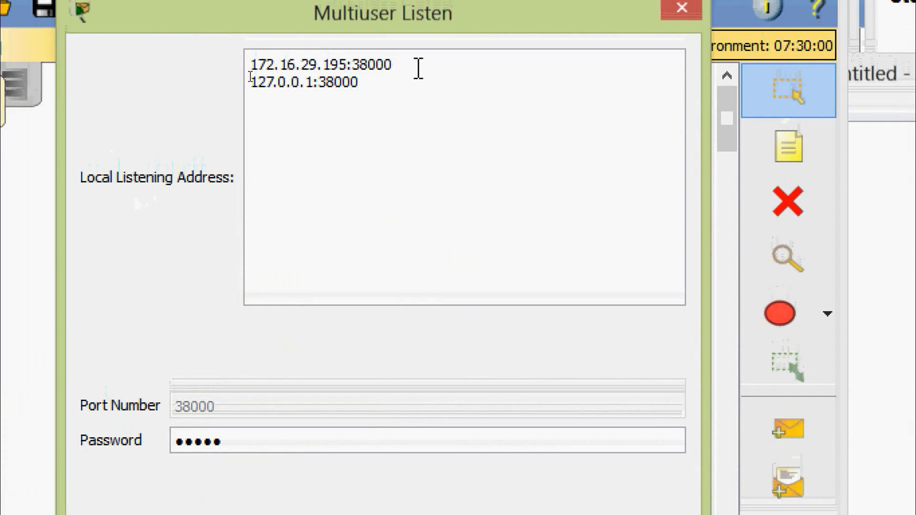
drag(417, 67, 228, 68)
key(ctrl+c)
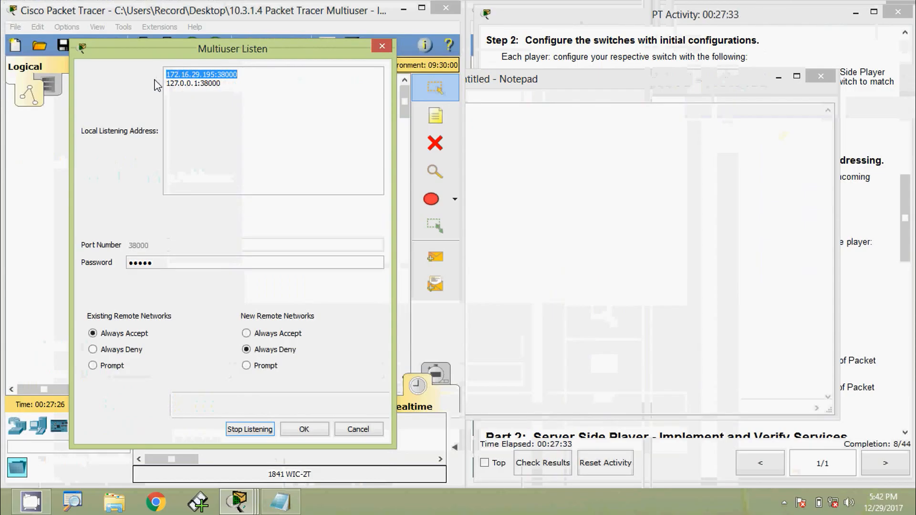
key(alt+Tab)
click(238, 110)
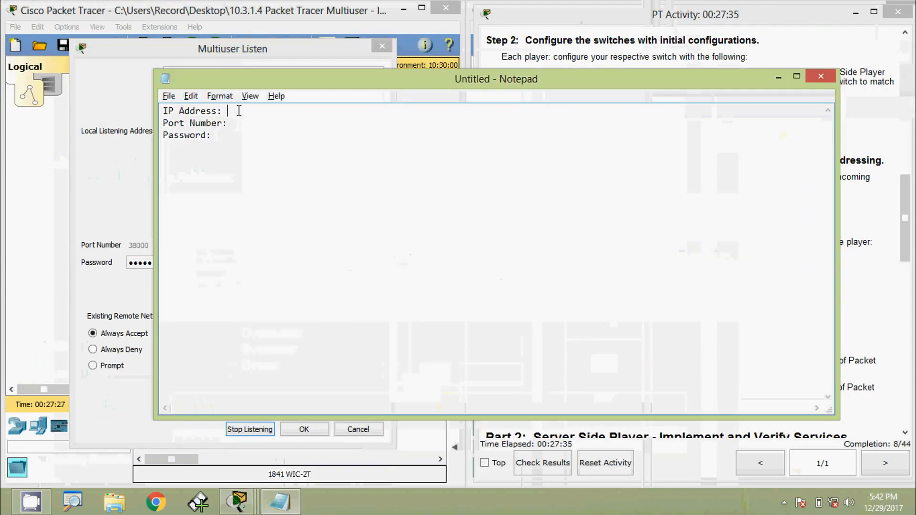
key(ctrl+v)
Move 38000 from the note's IP Address line to its Port Number line, and fill in the multiuser password on the Password line
drag(330, 111, 303, 114)
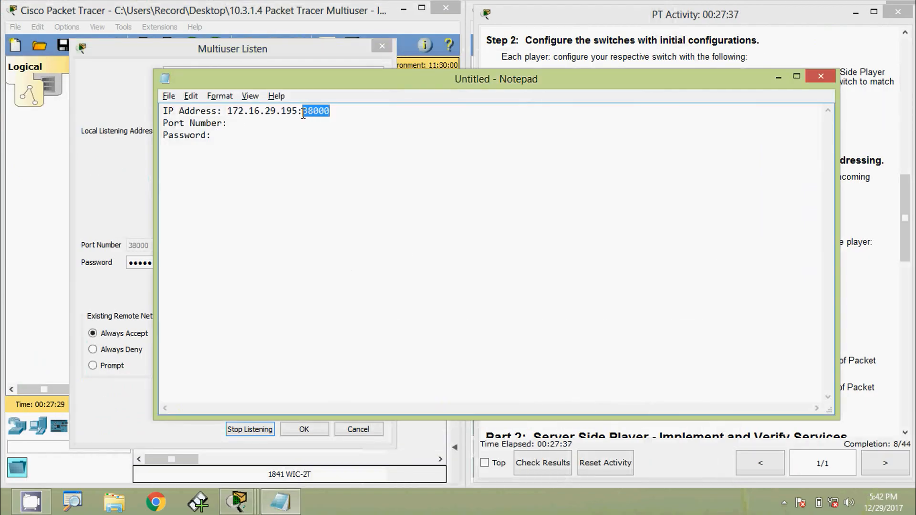
key(ctrl+x)
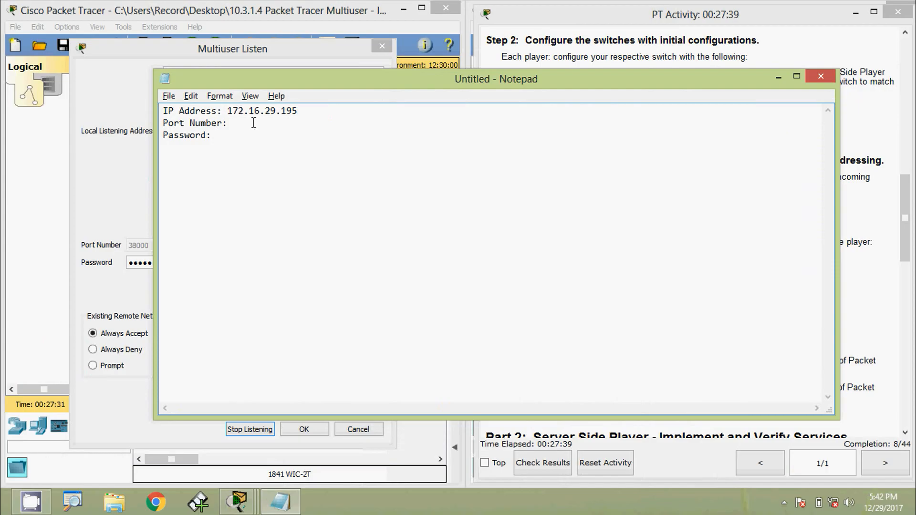
click(244, 123)
key(ctrl+v)
key(BackSpace)
click(274, 148)
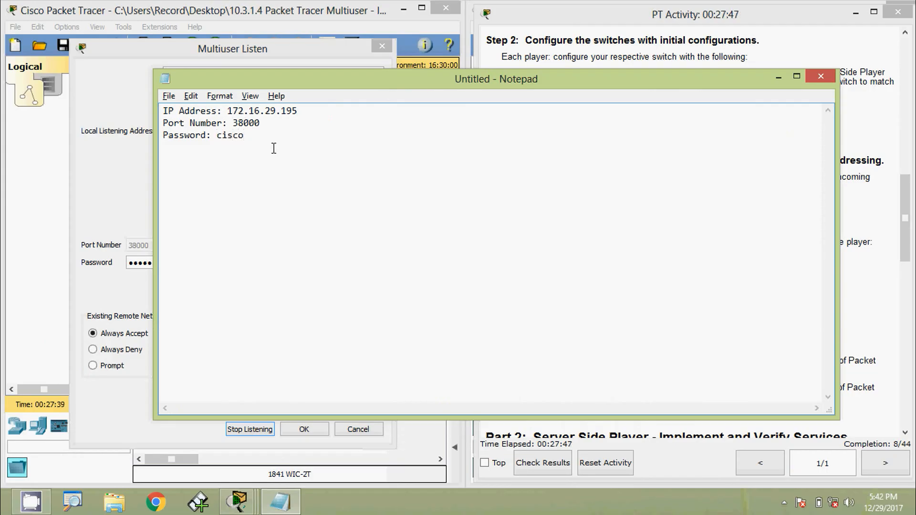
Re-enter the multiuser password in the server side's Multiuser Listen settings and save them
click(120, 205)
drag(150, 263, 111, 264)
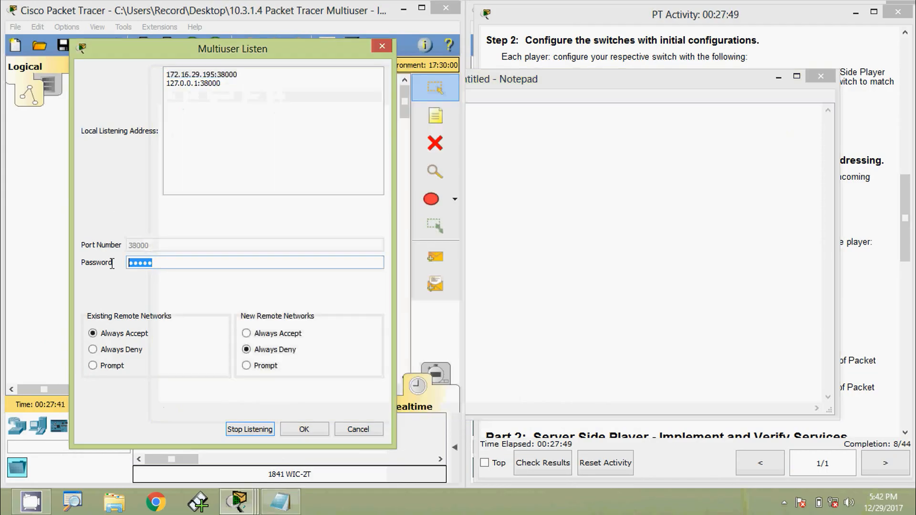
text(cisco)
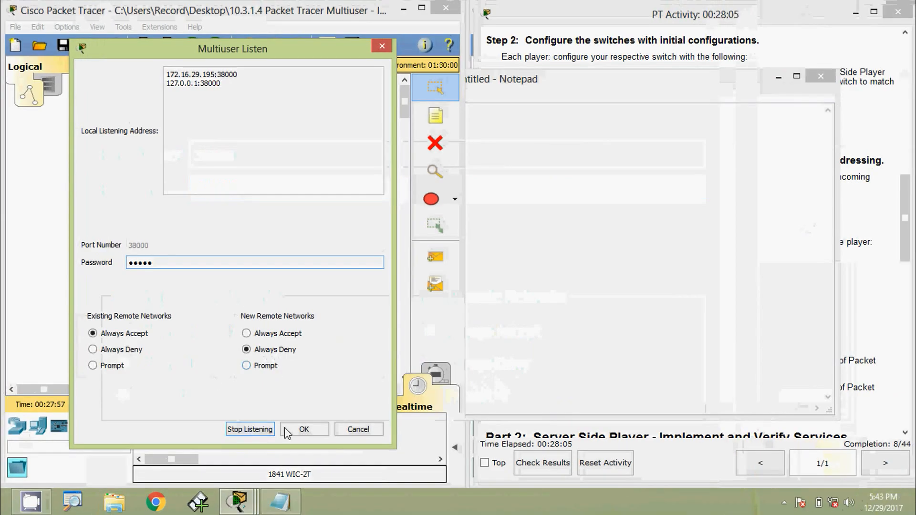
click(301, 430)
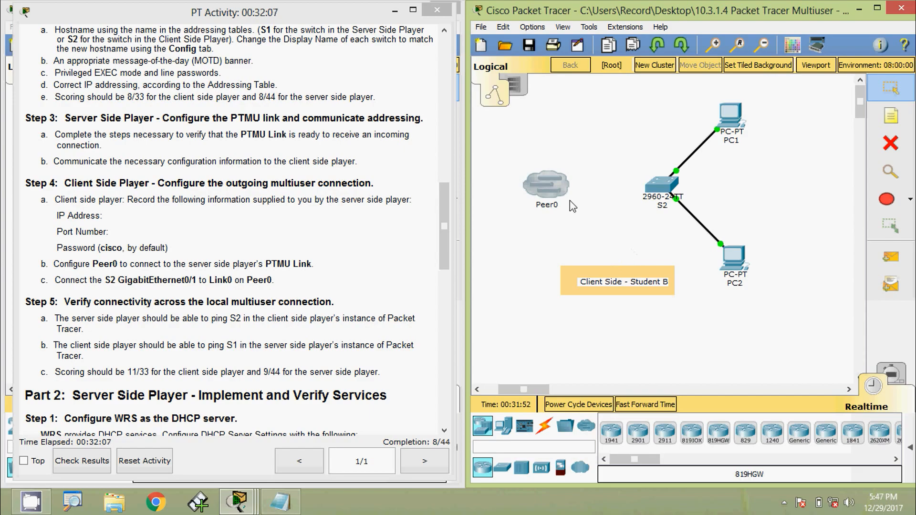
Open Peer0's multiuser connection settings on the client side and set the connection type to Outgoing
click(555, 193)
drag(508, 177, 653, 133)
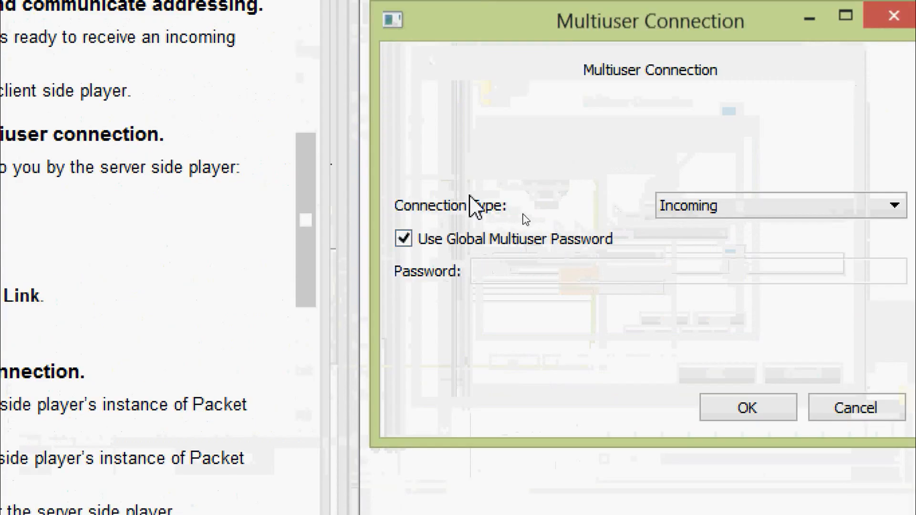
click(785, 210)
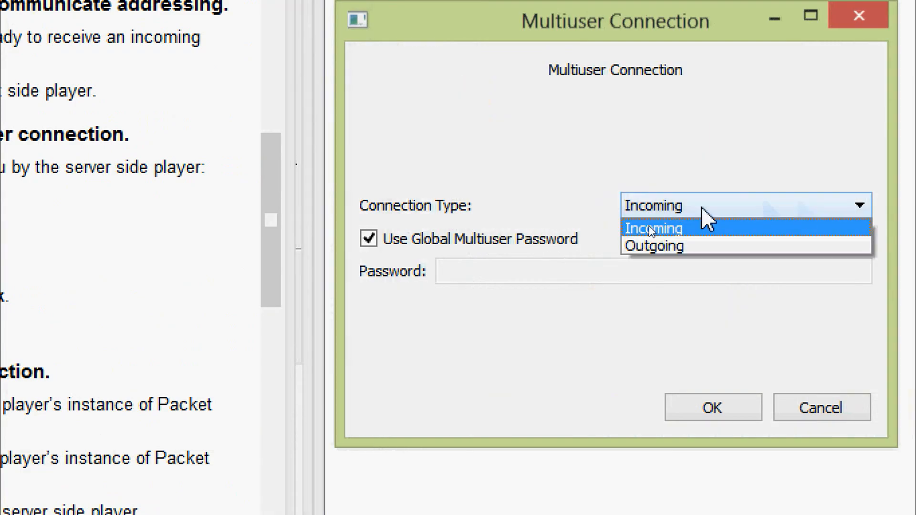
click(676, 244)
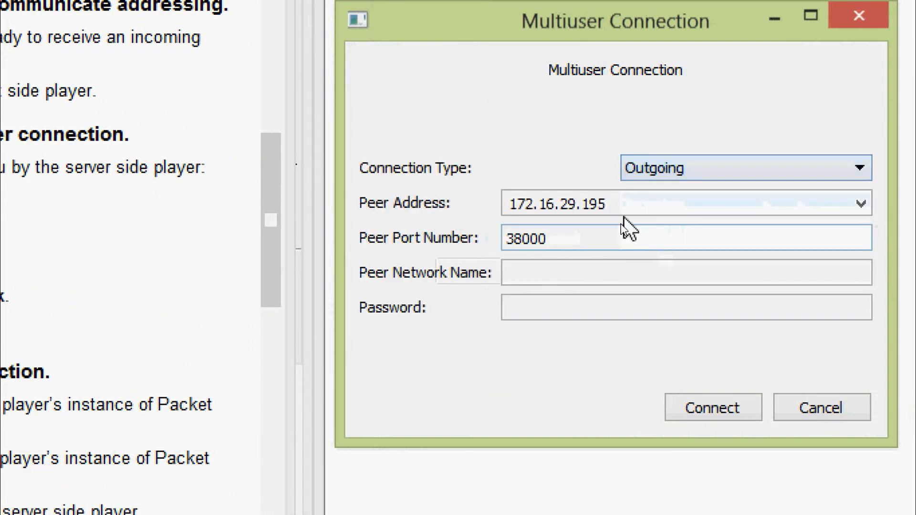
Check Peer0's peer address 172.16.29.195 and port 38000, and set the peer network name to PTMU Link
drag(606, 204, 477, 205)
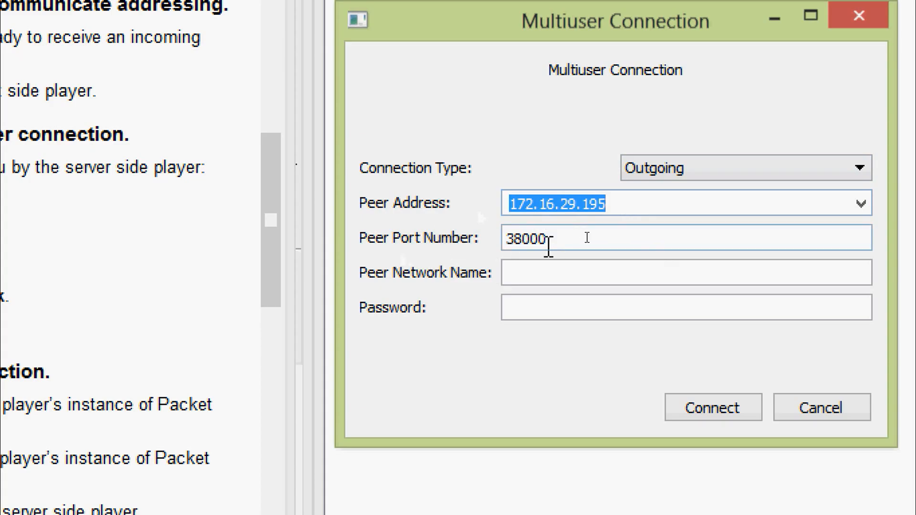
double_click(575, 237)
click(527, 273)
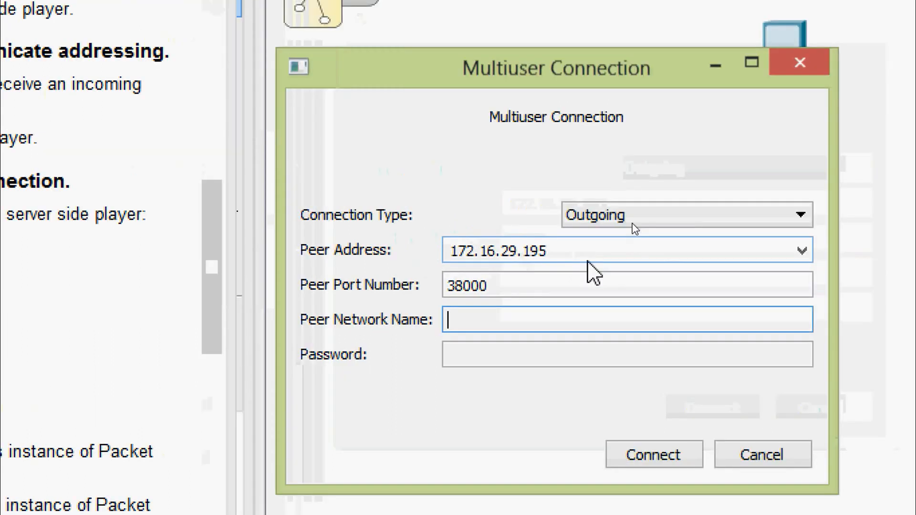
text(PTMU Li)
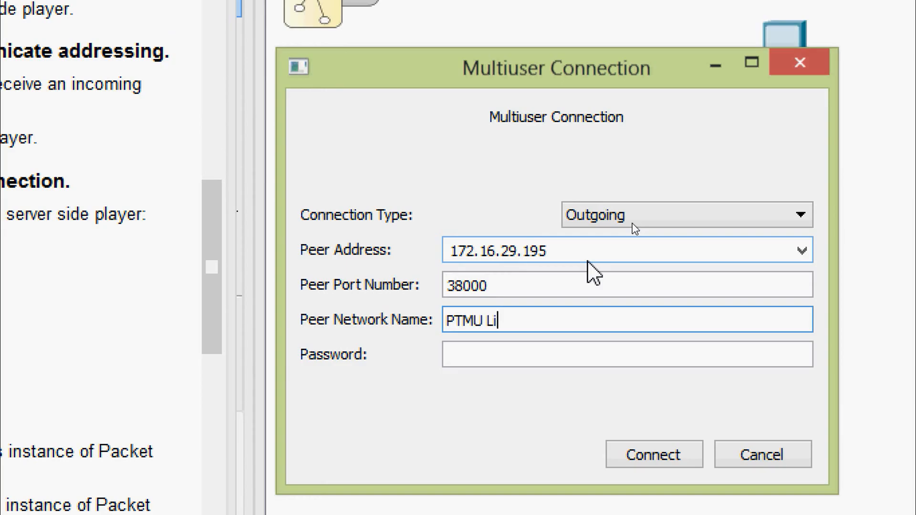
text(nk)
Enter the multiuser password for Peer0 and connect it to the server side
click(533, 354)
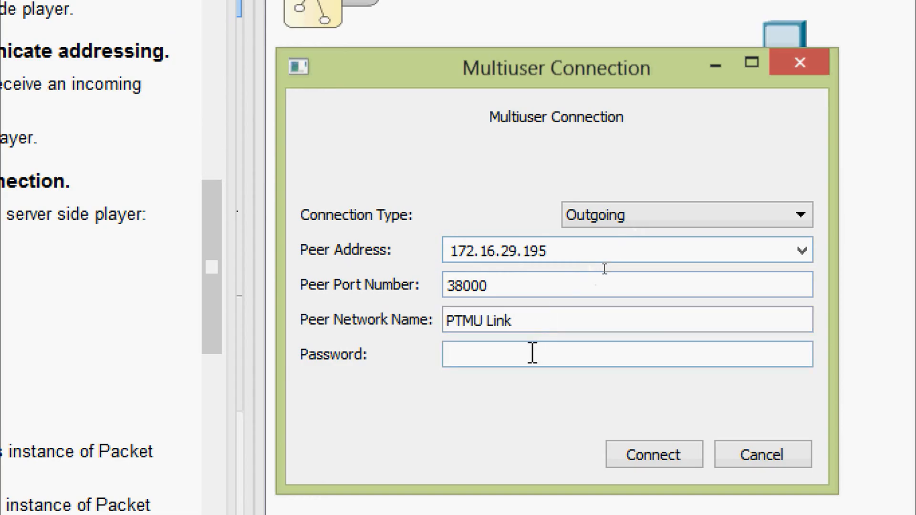
text(cisco)
click(651, 462)
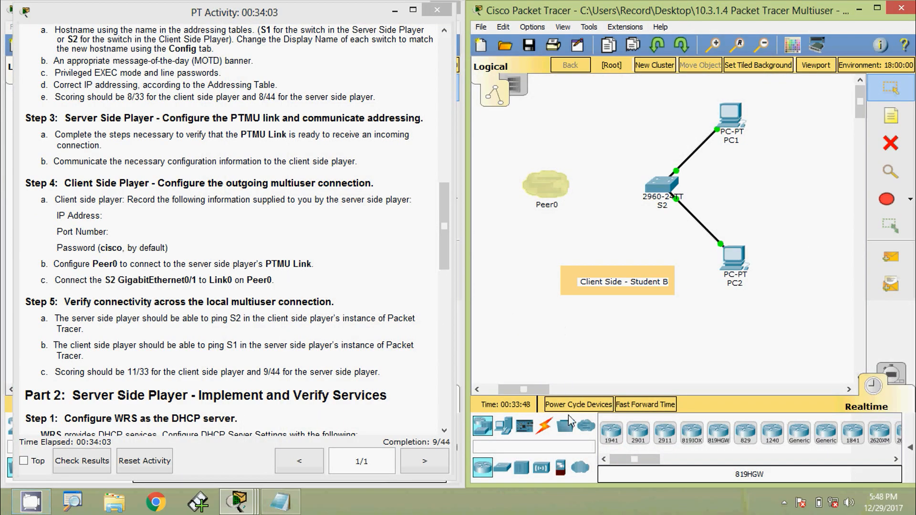
Connect S2's GigabitEthernet0/1 port to Link 0 (S1 GigabitEthernet0/1) on Peer0 with a copper straight-through cable
click(548, 429)
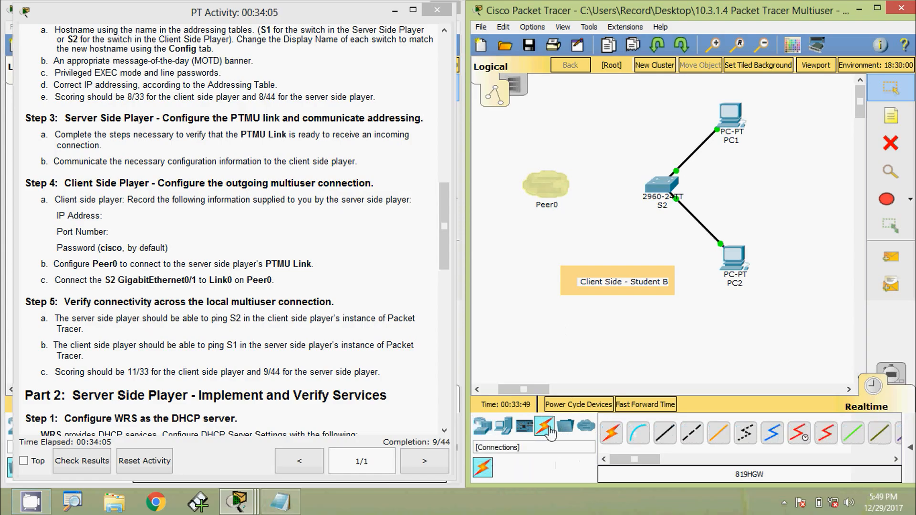
click(667, 434)
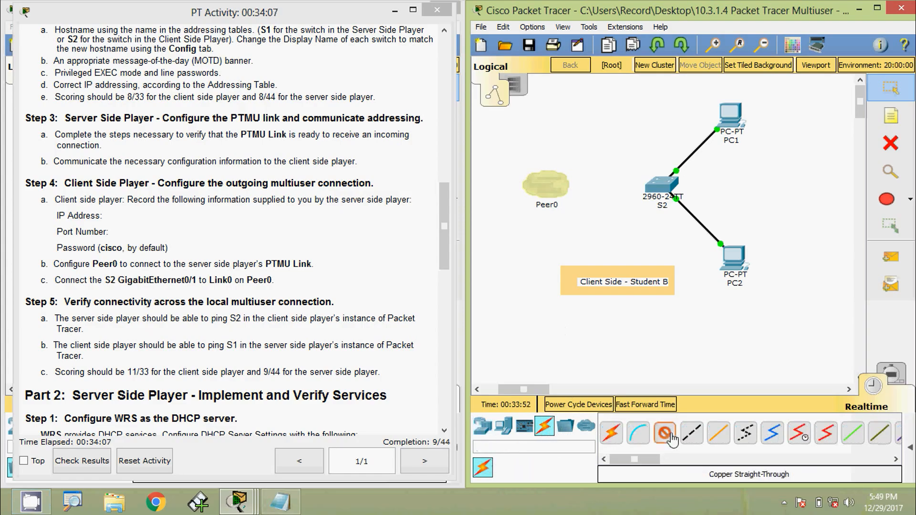
click(658, 183)
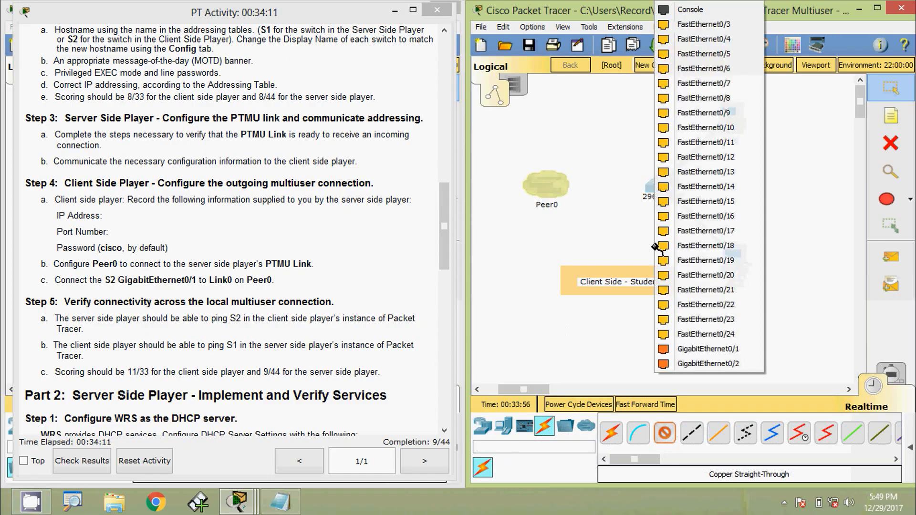
click(685, 349)
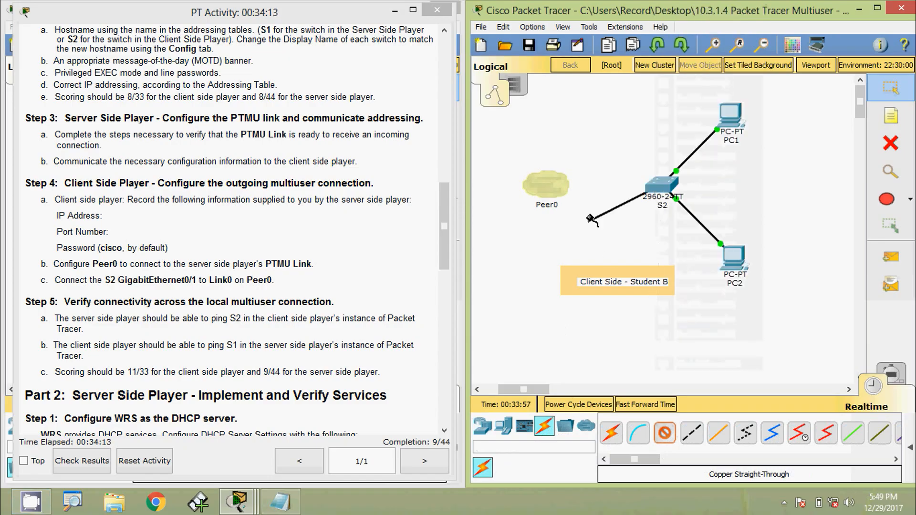
click(548, 187)
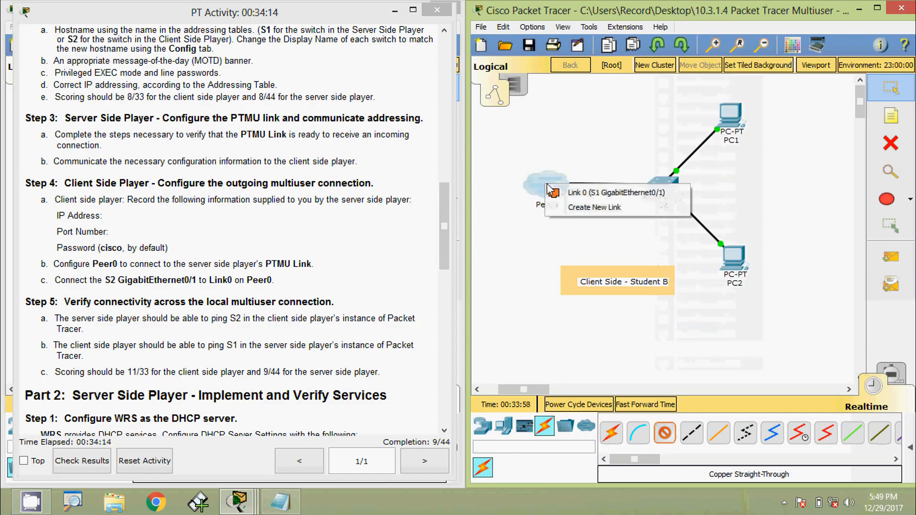
click(576, 194)
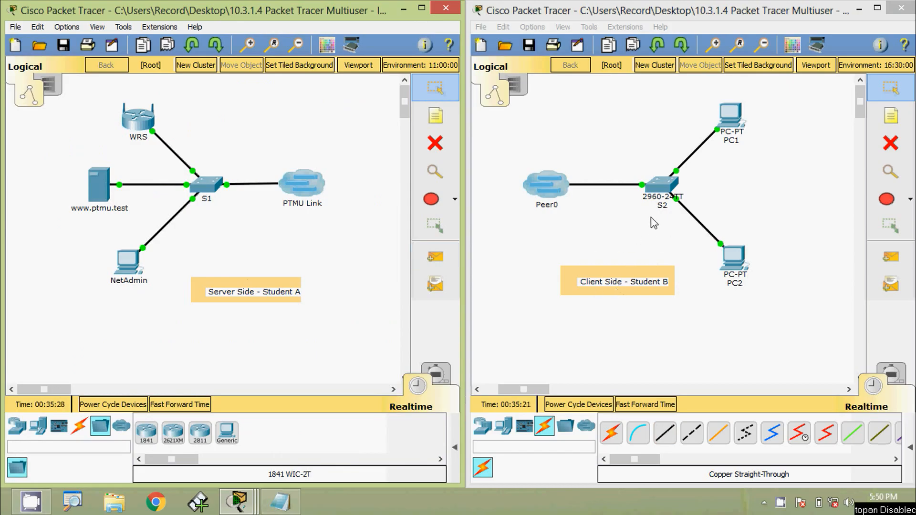
Log in to S1's command line with the console password and enter privileged EXEC mode with the enable password
click(214, 187)
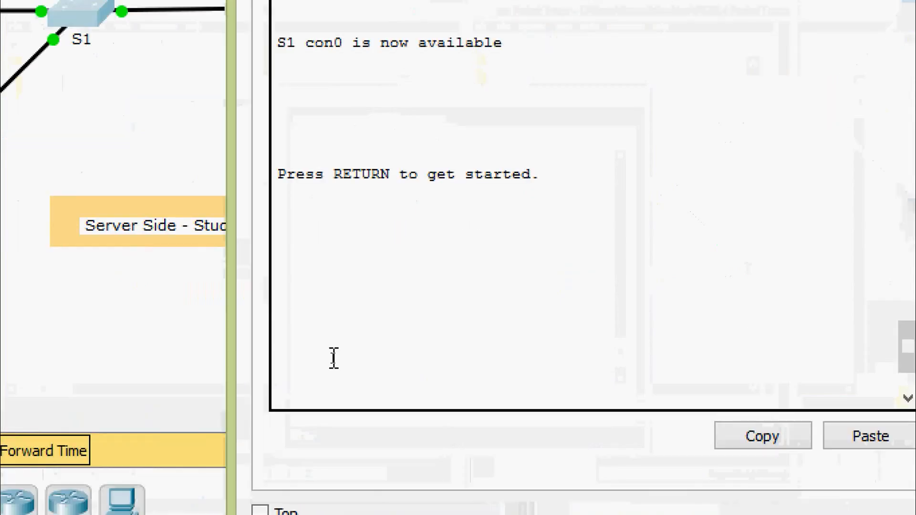
key(Return)
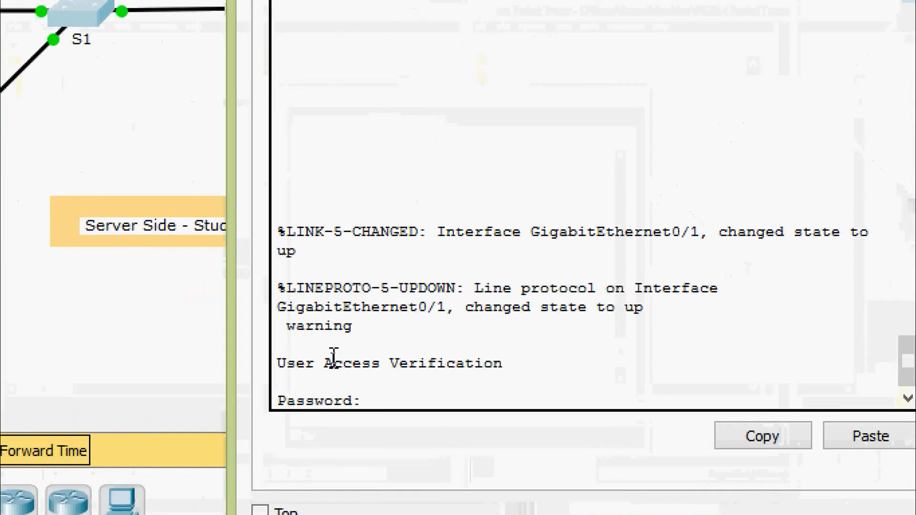
text(cisco)
key(Return)
text(ena)
key(Tab)
key(Return)
text(class)
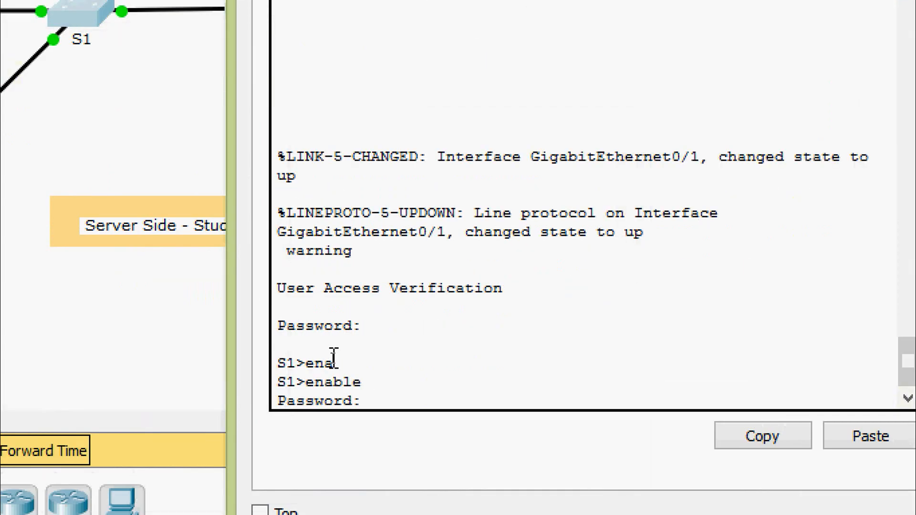
key(Return)
Ping S2 at 172.16.1.2 from S1's command line, and repeat the ping once to check the success rate
text(ping 172)
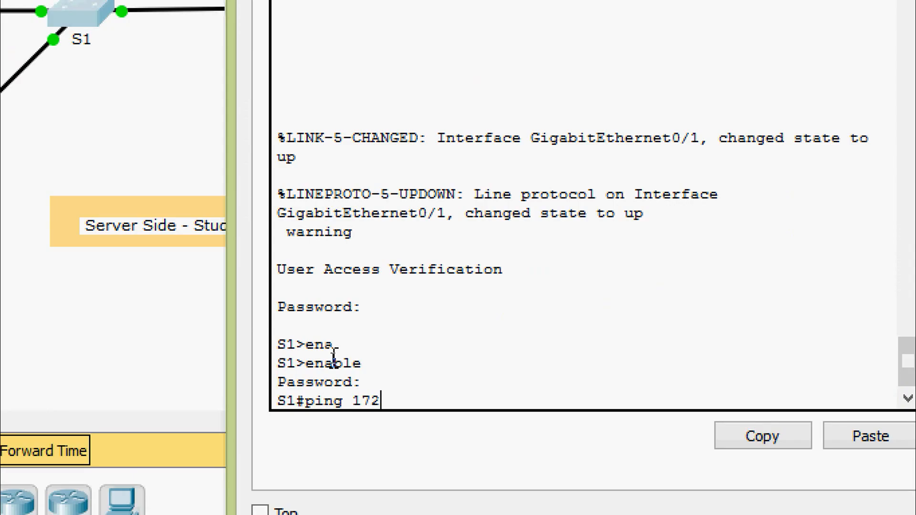
text(16.1.2)
key(Return)
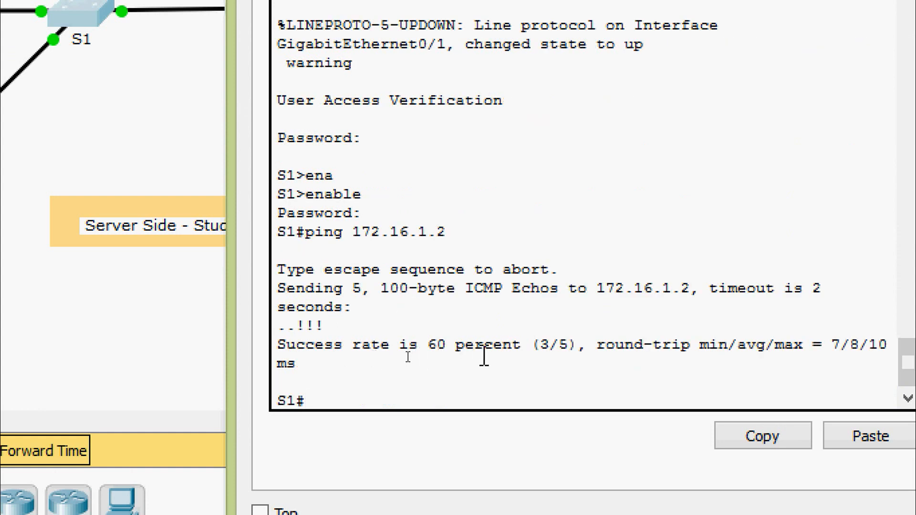
key(Up)
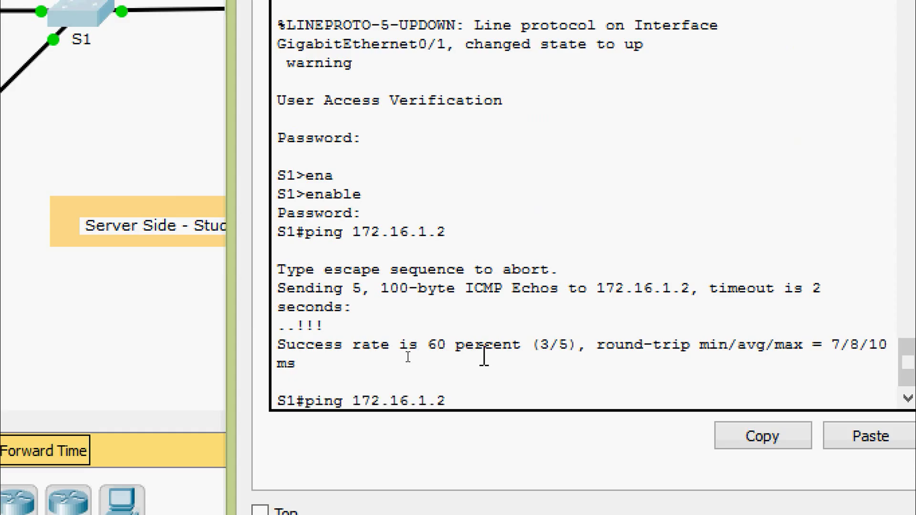
key(Return)
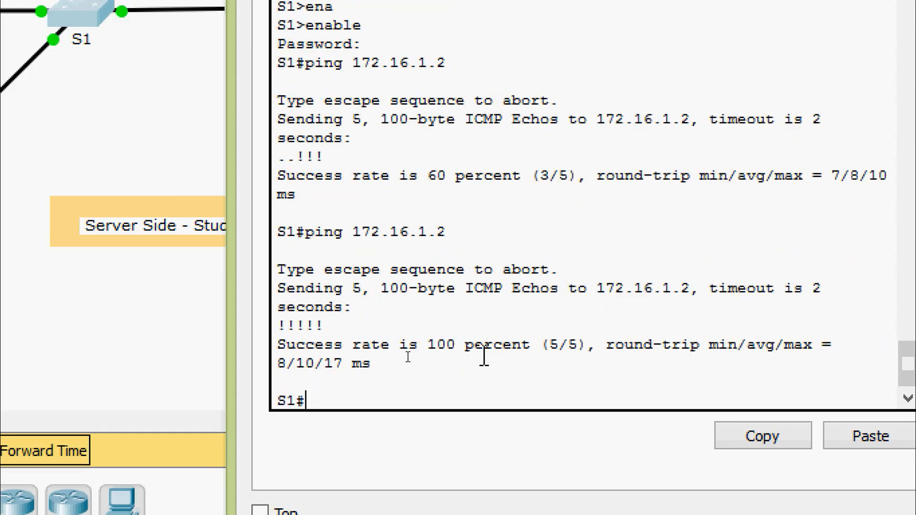
drag(279, 344, 543, 344)
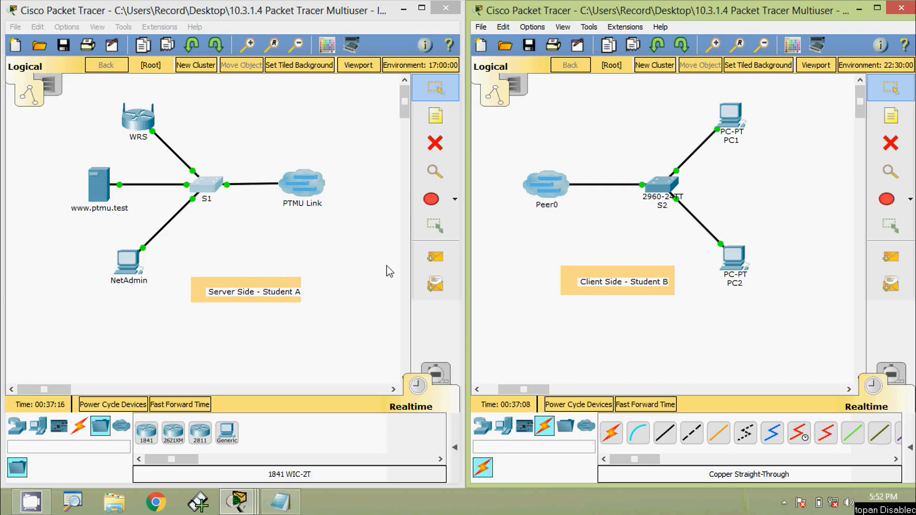
Log in to S2's command line with the console password and enter privileged EXEC mode with the enable password
click(663, 188)
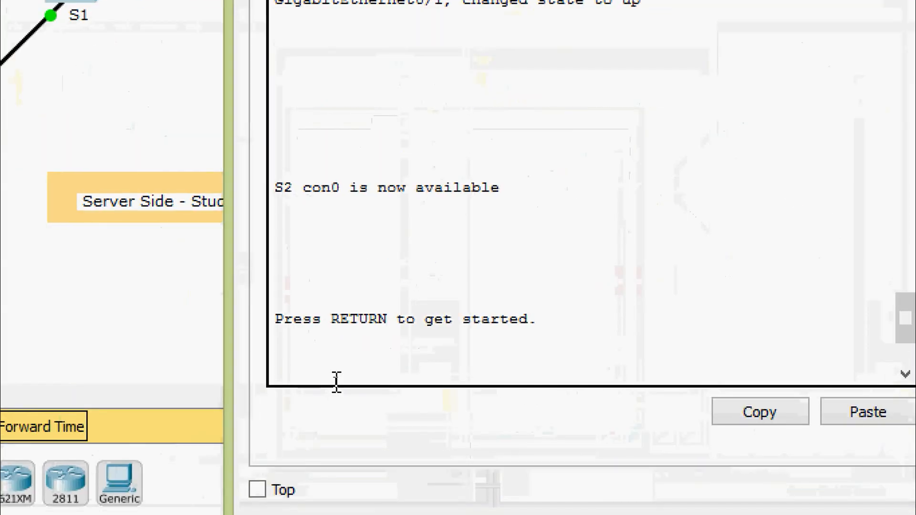
key(Return)
text(cisco)
key(Return)
text(en)
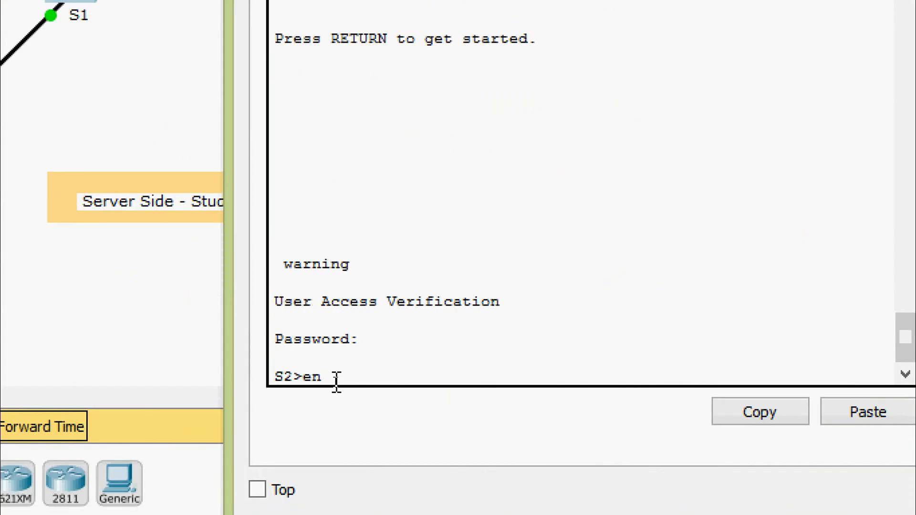
text(a)
key(Tab)
key(Return)
text(class)
key(Return)
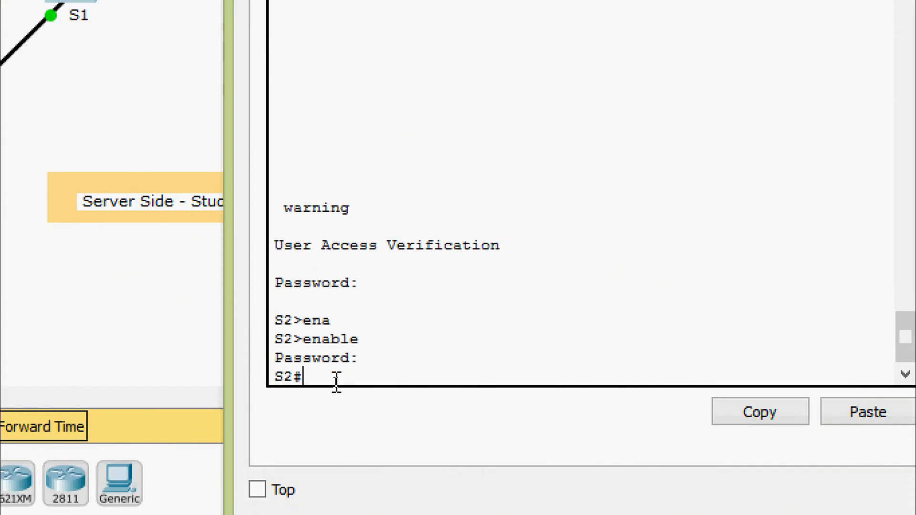
Ping S1 at 172.16.1.1 from S2's command line
text(ping 172.16)
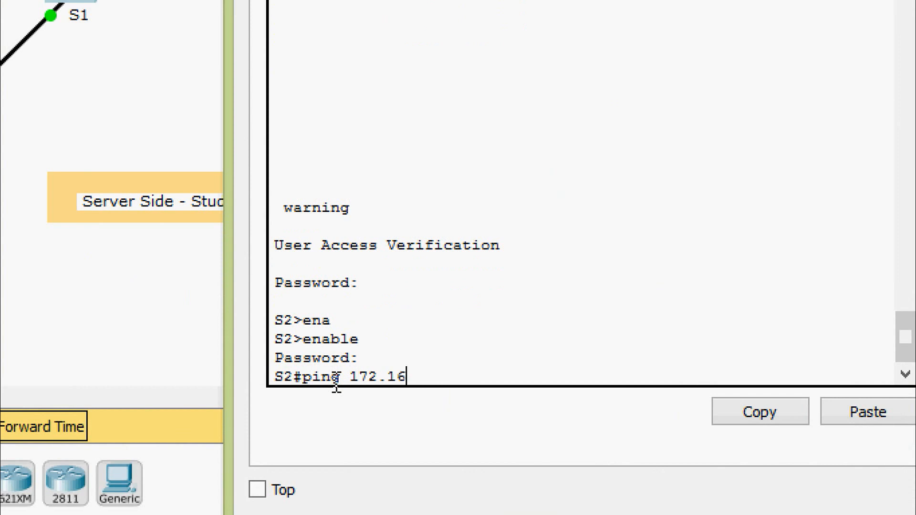
text(.1.1)
key(Return)
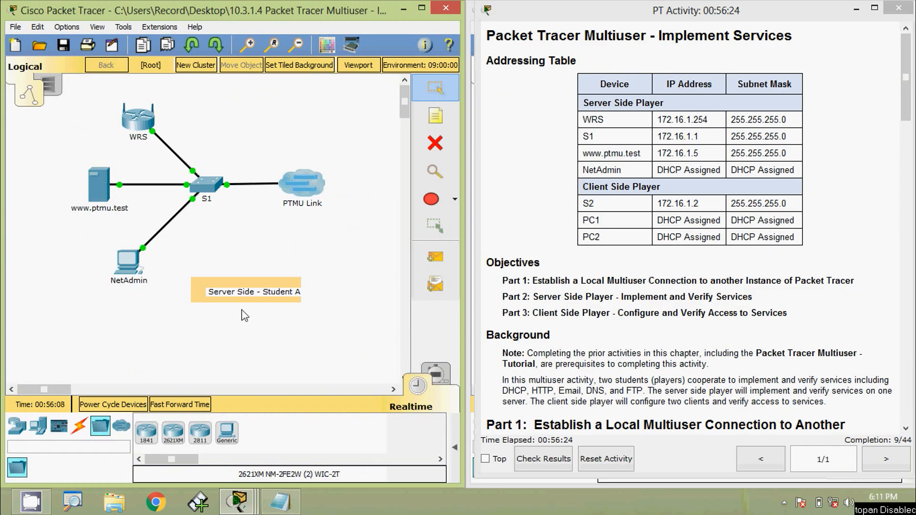
In the WRS router's DHCP server settings, set the start IP address to 172.16.1.11 and the maximum number of users to 100
click(143, 123)
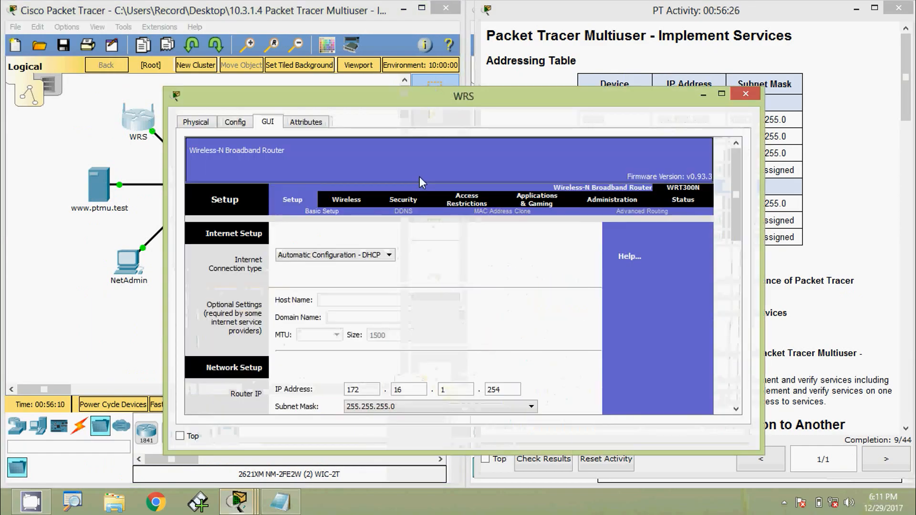
drag(422, 102, 519, 55)
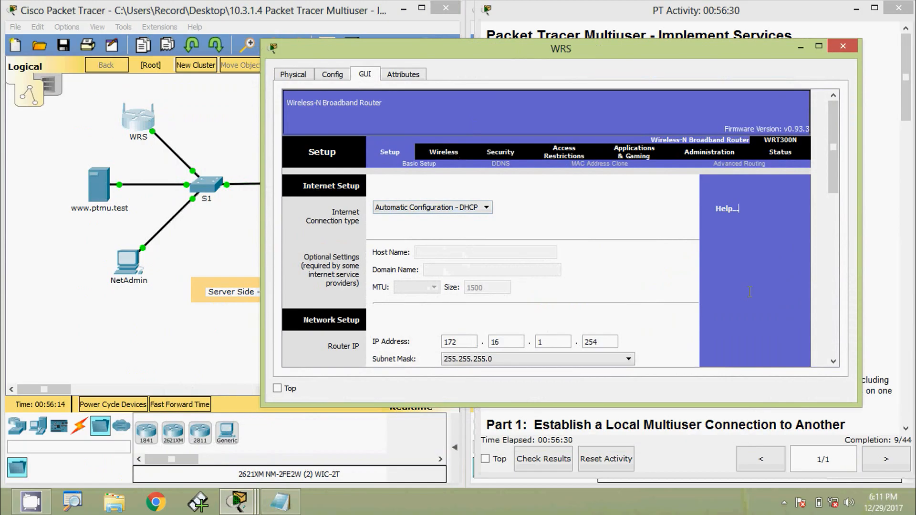
scroll(750, 292, down, 5)
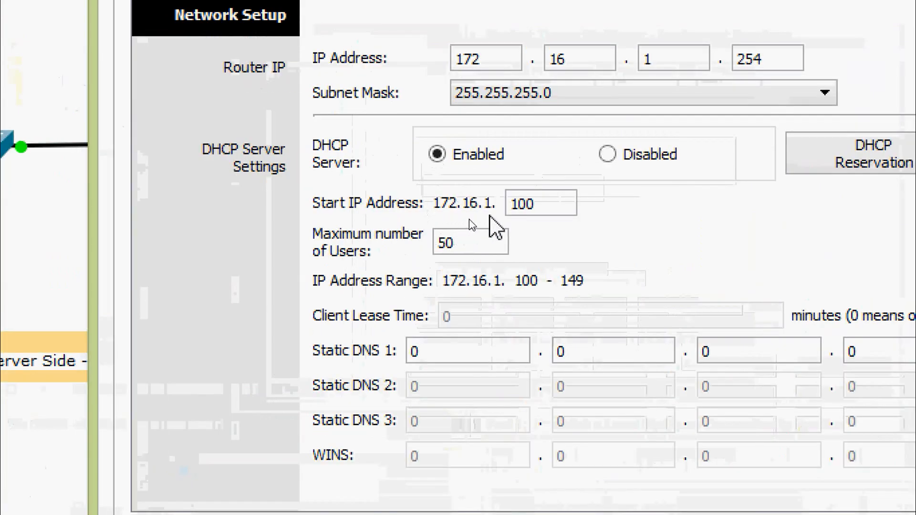
drag(561, 209, 507, 205)
text(11)
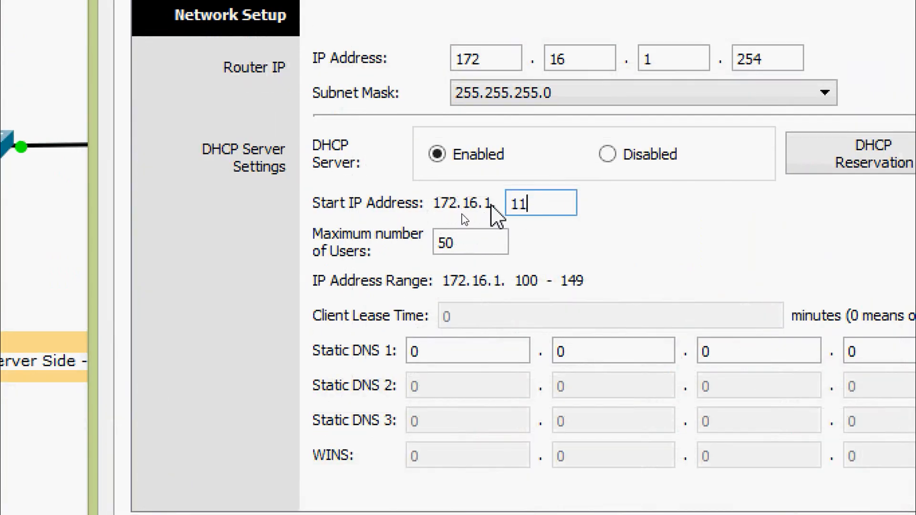
scroll(568, 260, down, 2)
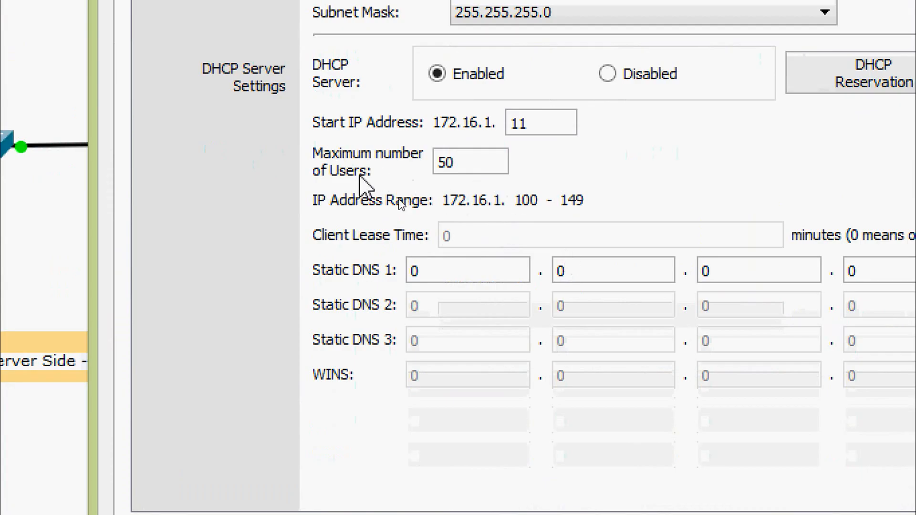
drag(477, 163, 415, 163)
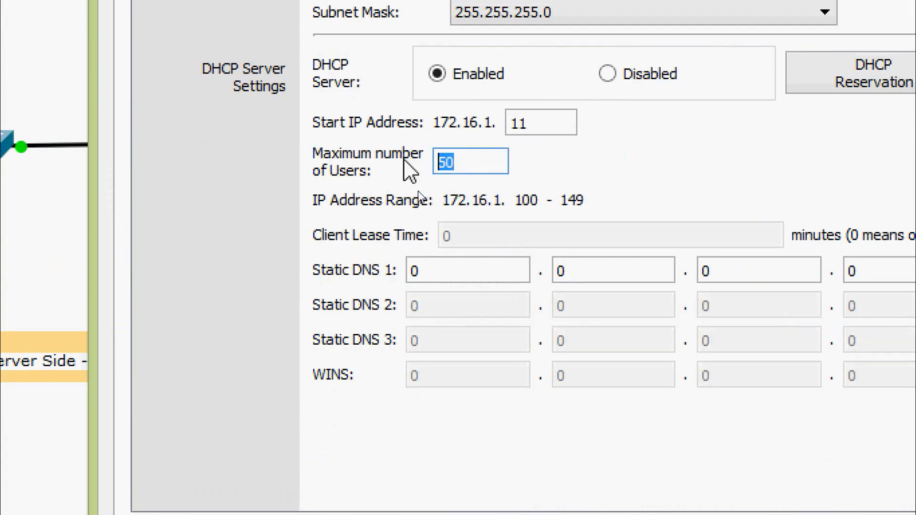
text(100)
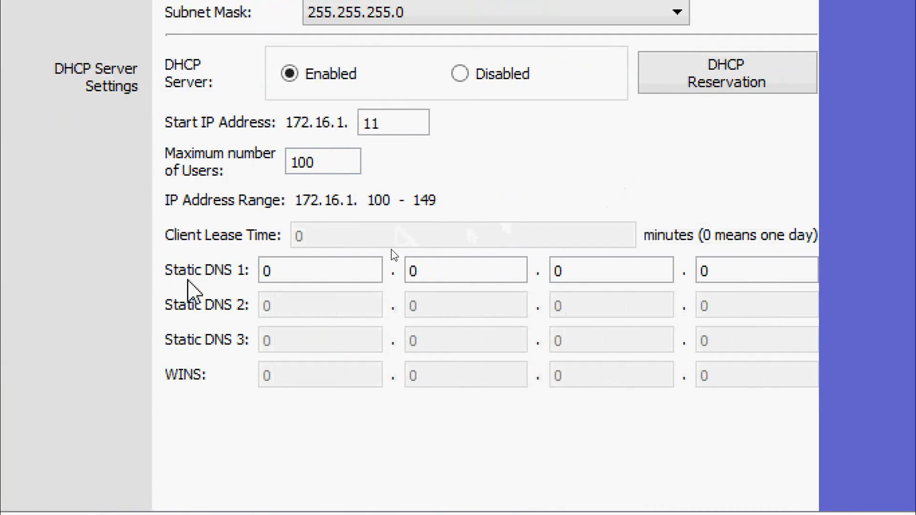
Set Static DNS 1 on WRS to 172.16.1.5 and save the router settings
double_click(289, 269)
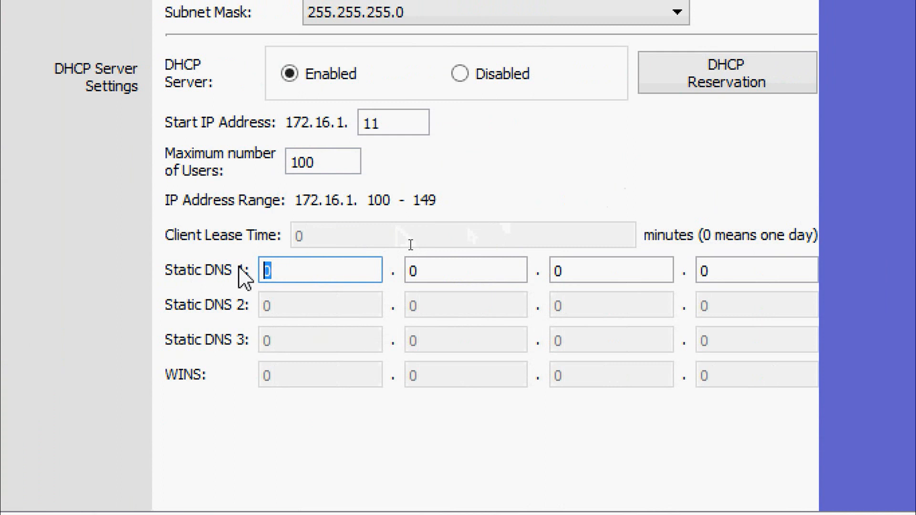
key(Tab)
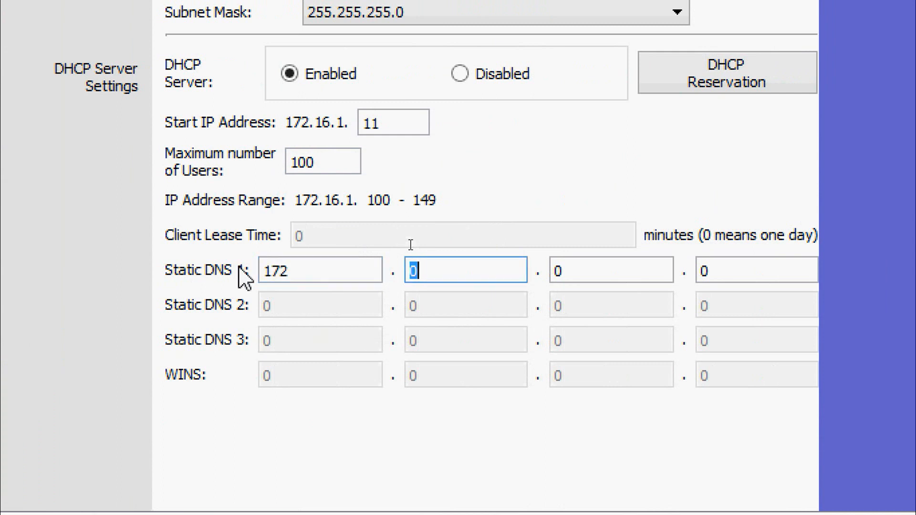
key(Tab)
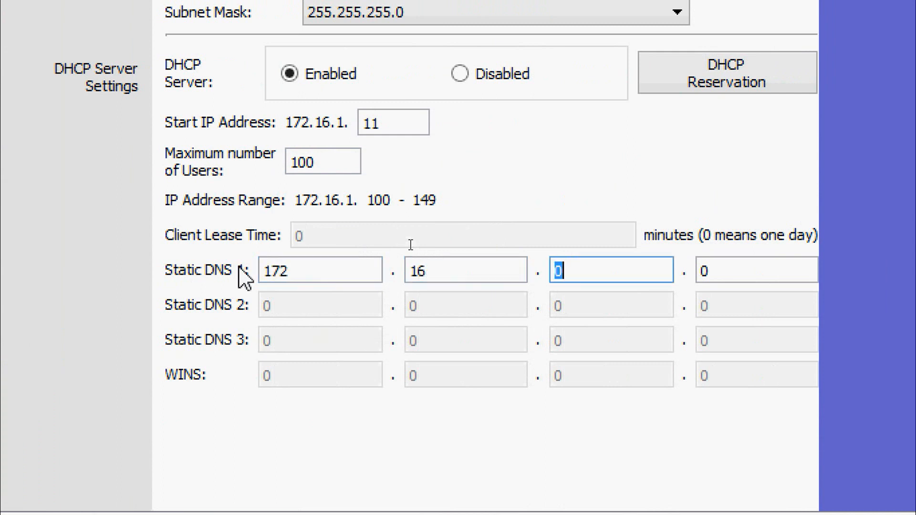
key(Tab)
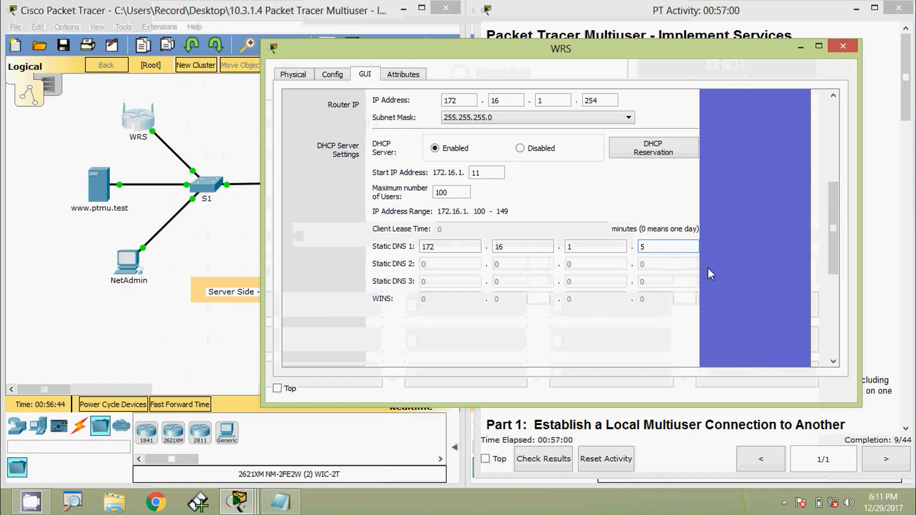
drag(829, 234, 826, 328)
click(577, 346)
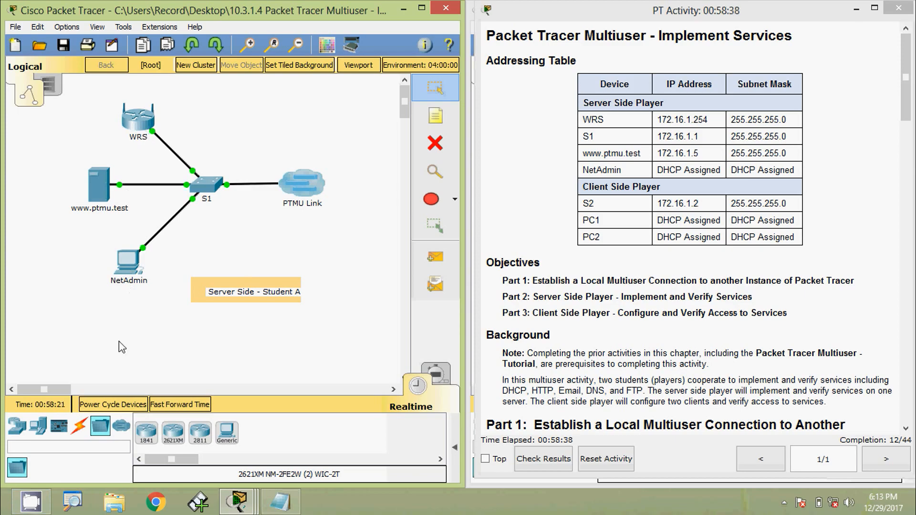
Switch NetAdmin's IPv4 configuration from static to DHCP
click(125, 271)
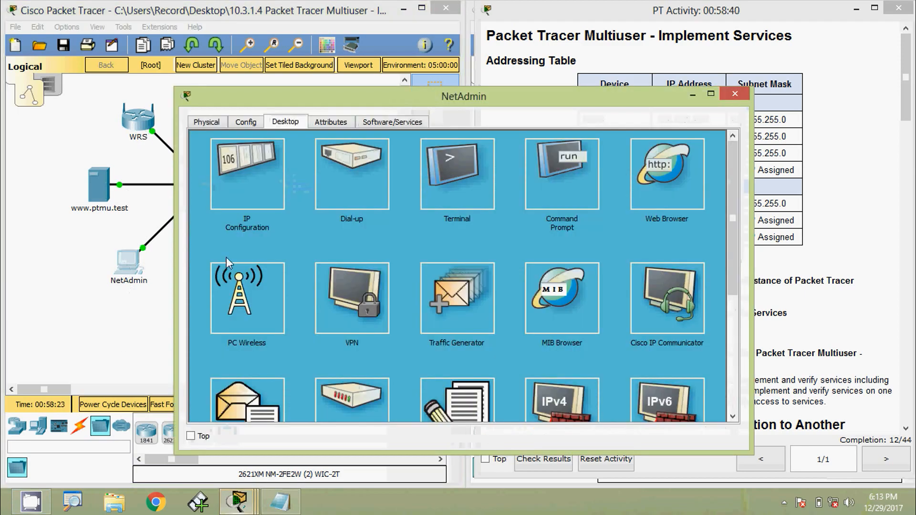
click(238, 194)
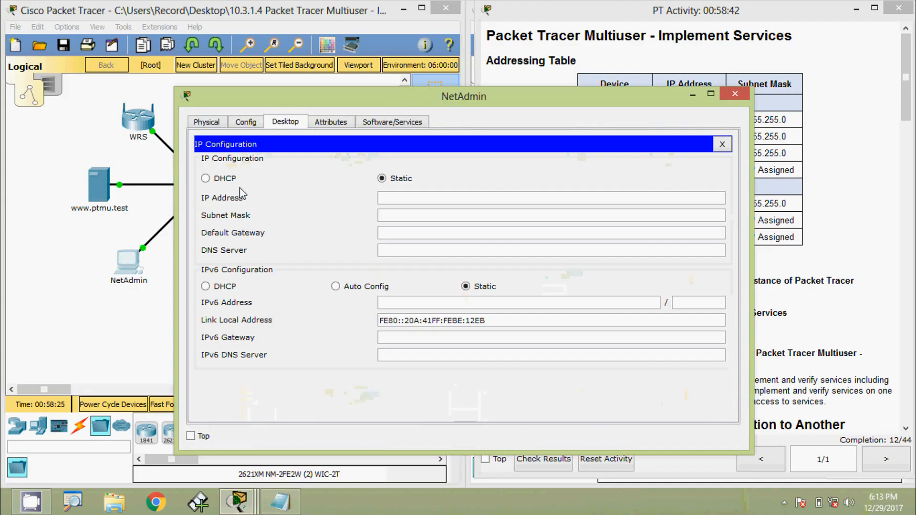
click(223, 180)
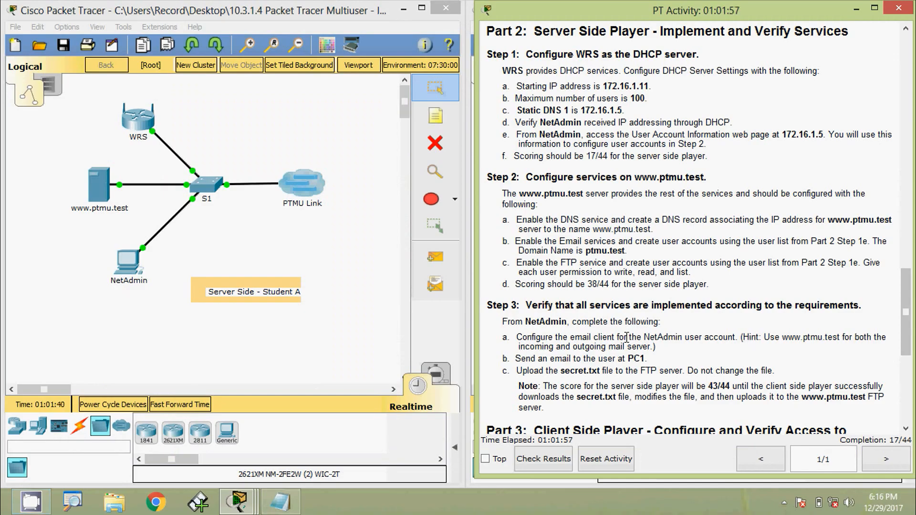
Browse to 172.16.1.5 from NetAdmin's web browser and open the User Account Information page
click(135, 262)
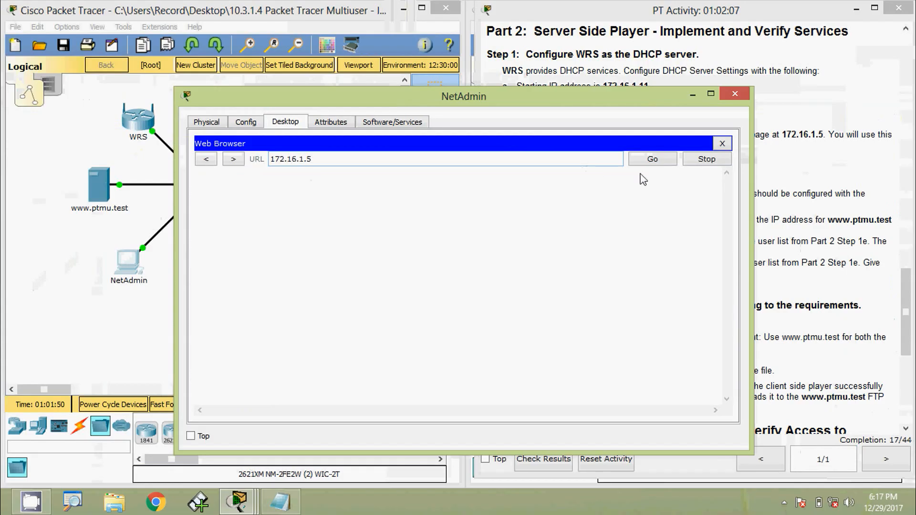
click(648, 161)
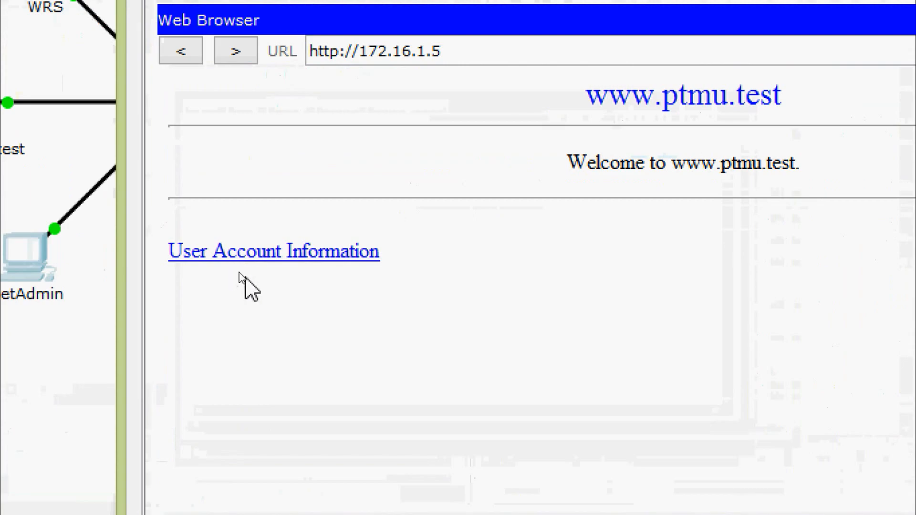
click(241, 260)
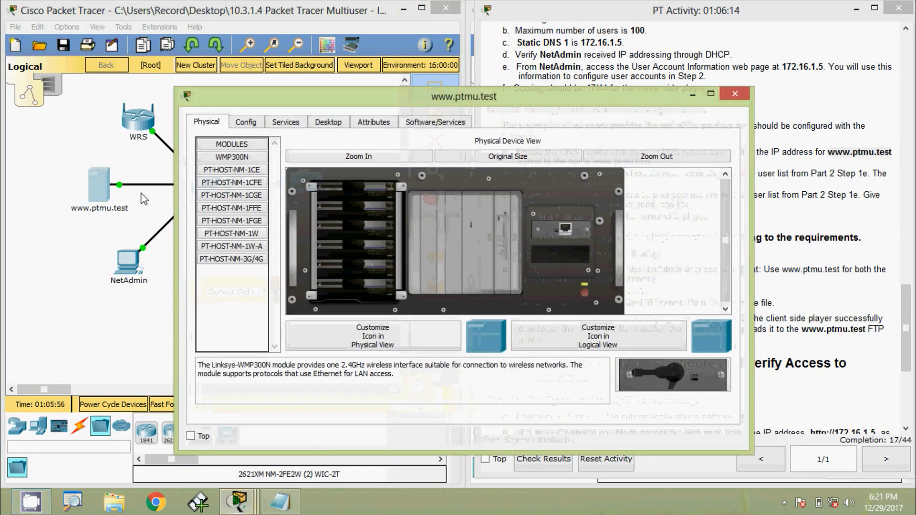
click(282, 122)
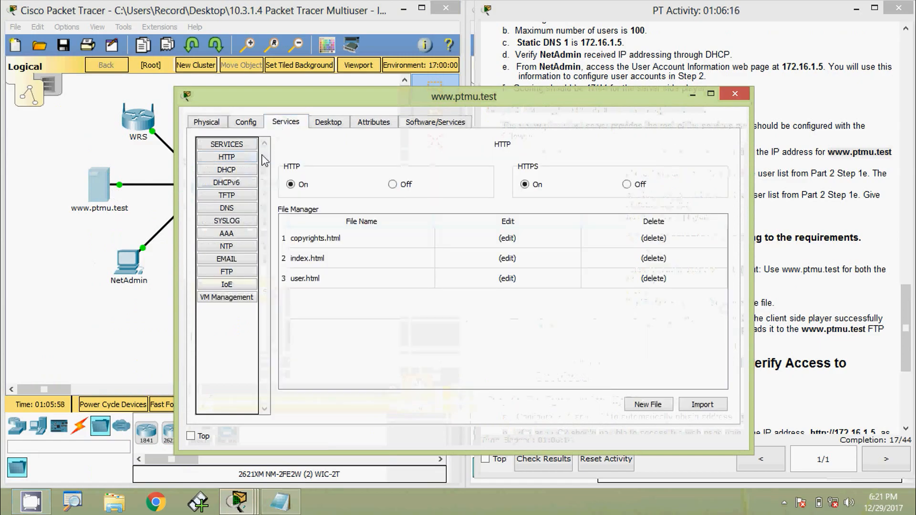
click(231, 209)
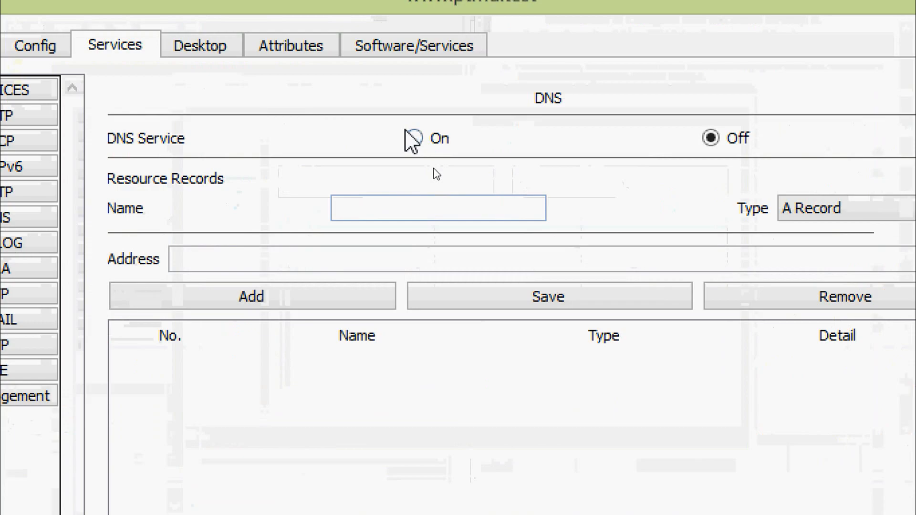
click(414, 140)
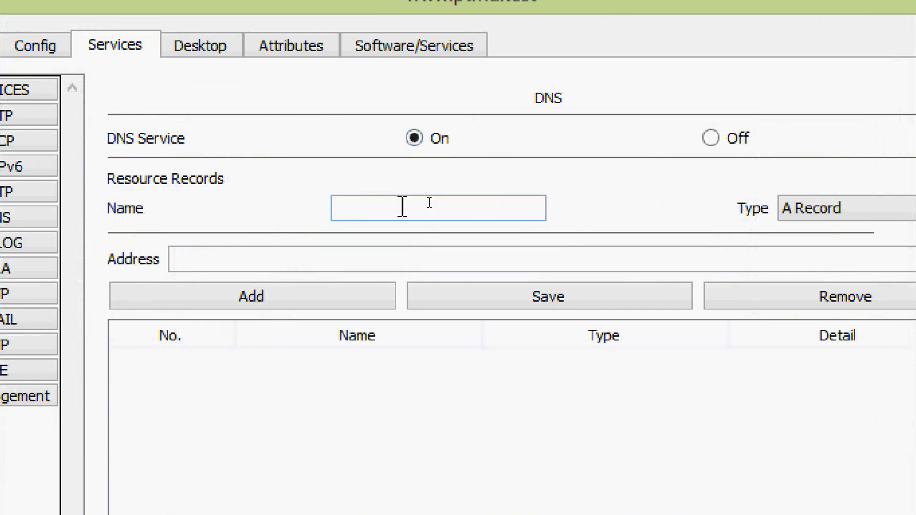
text(www.ptmu.test)
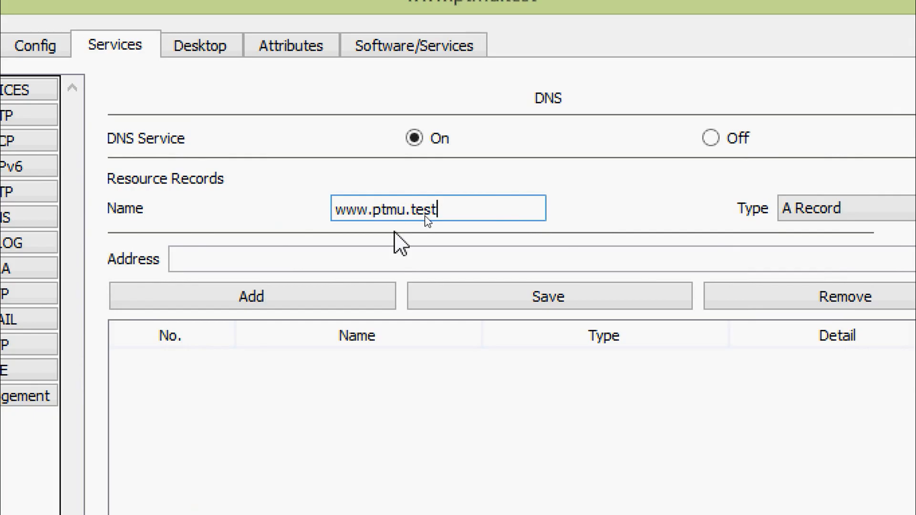
click(388, 261)
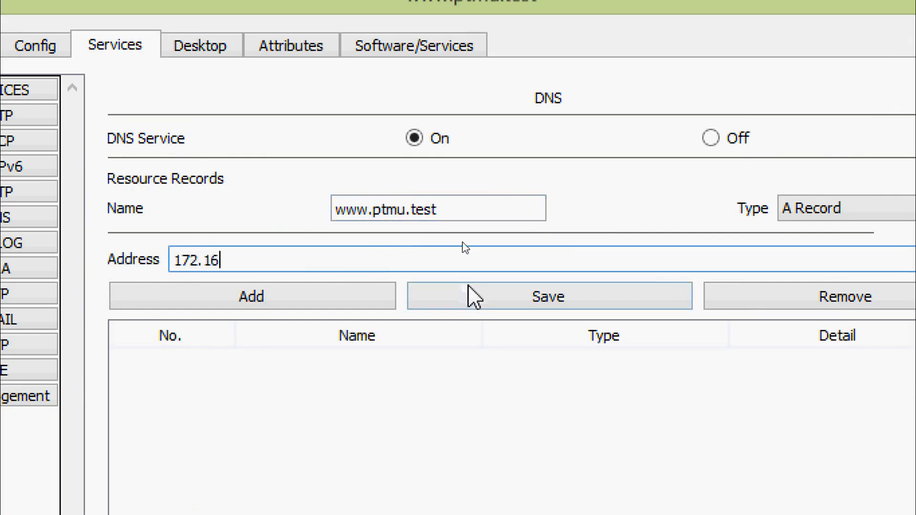
text(172.16.1.5)
click(361, 305)
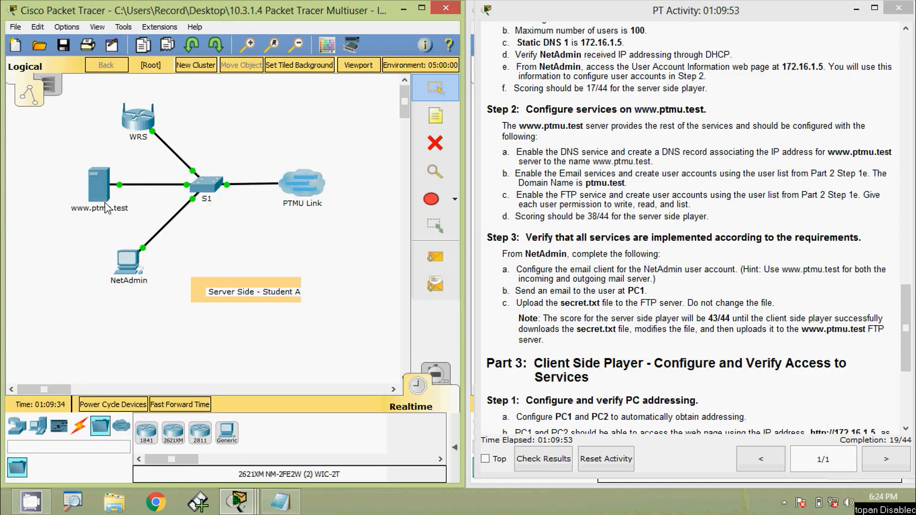
click(101, 191)
click(292, 124)
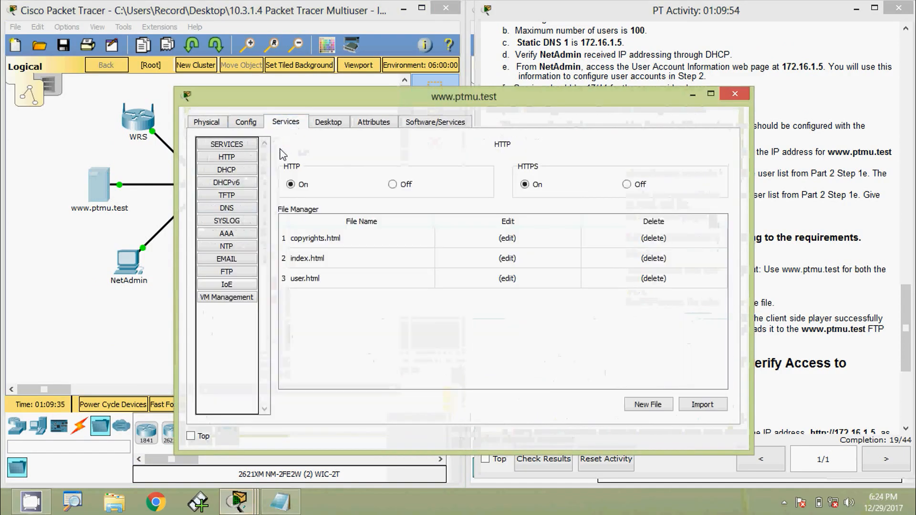
click(234, 260)
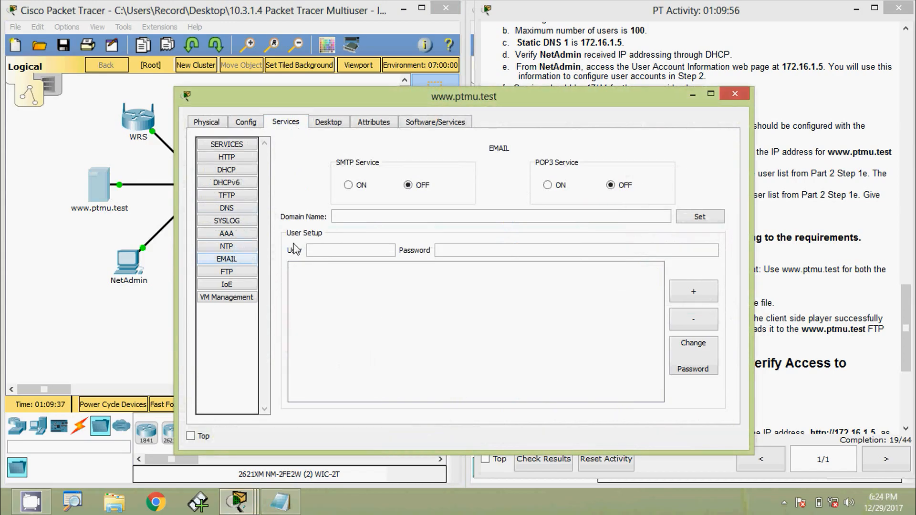
click(348, 185)
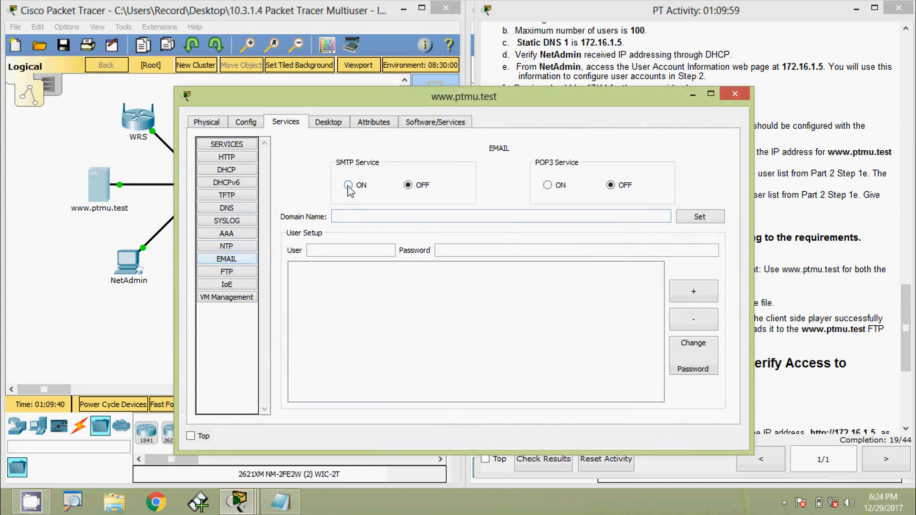
click(547, 186)
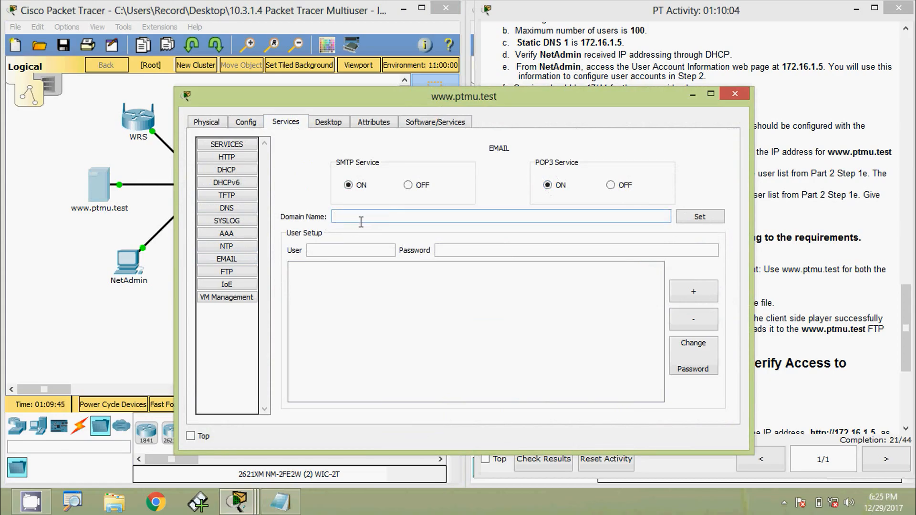
text(ptmu.test)
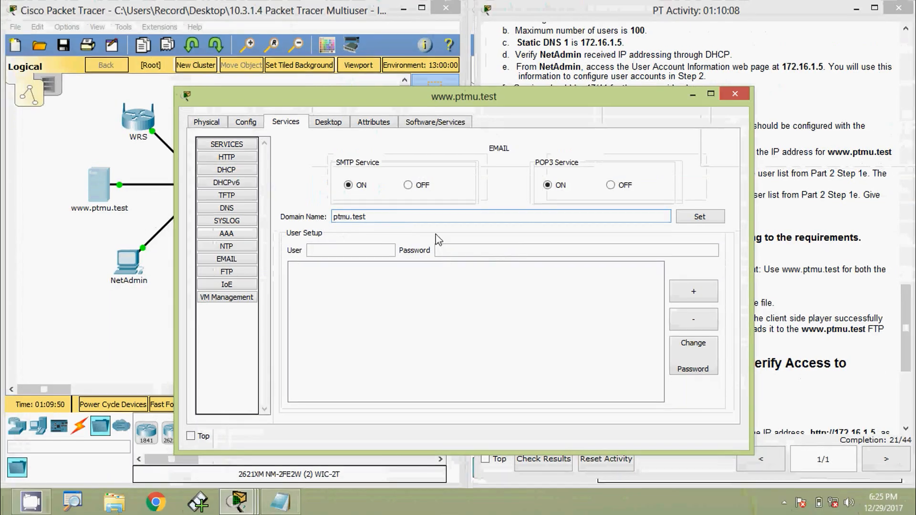
click(700, 220)
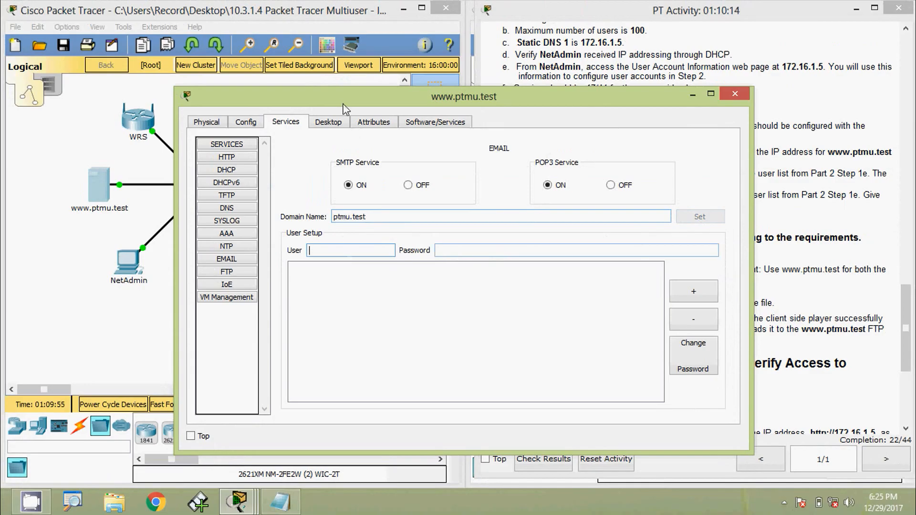
drag(346, 110, 426, 104)
click(135, 264)
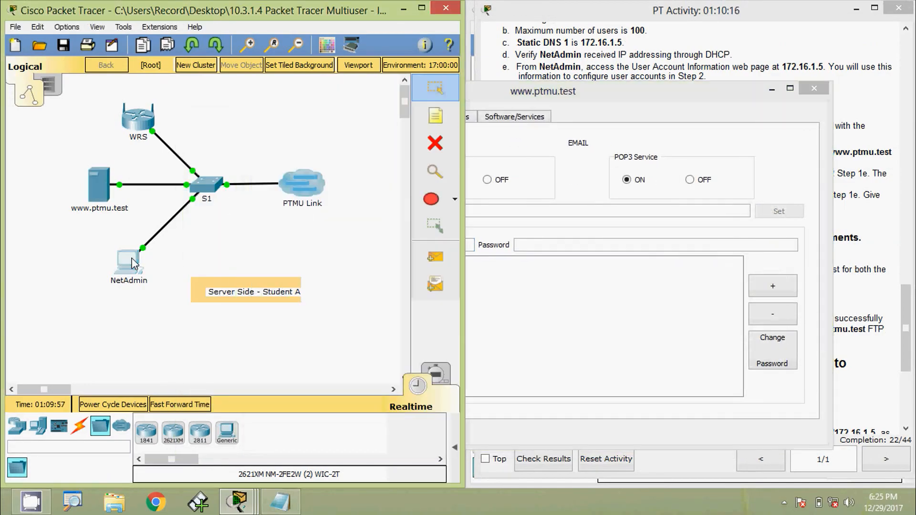
drag(395, 100, 295, 96)
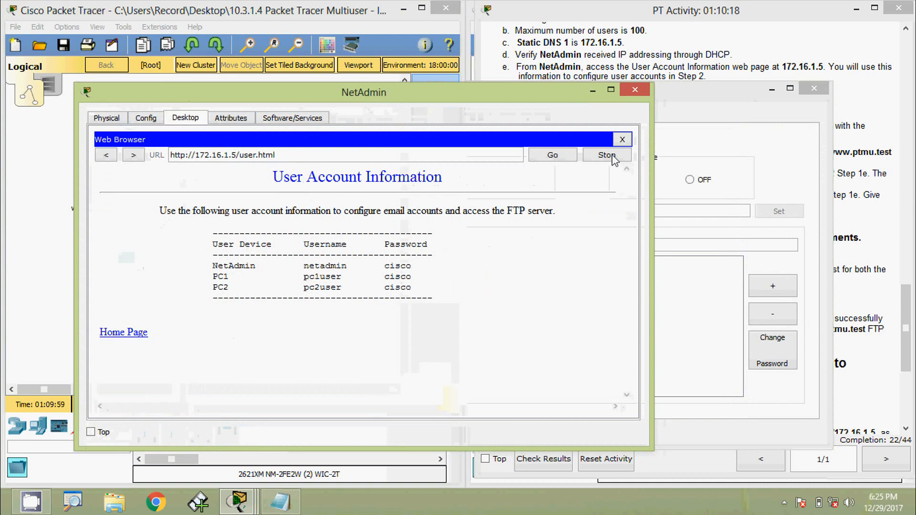
drag(653, 157, 495, 177)
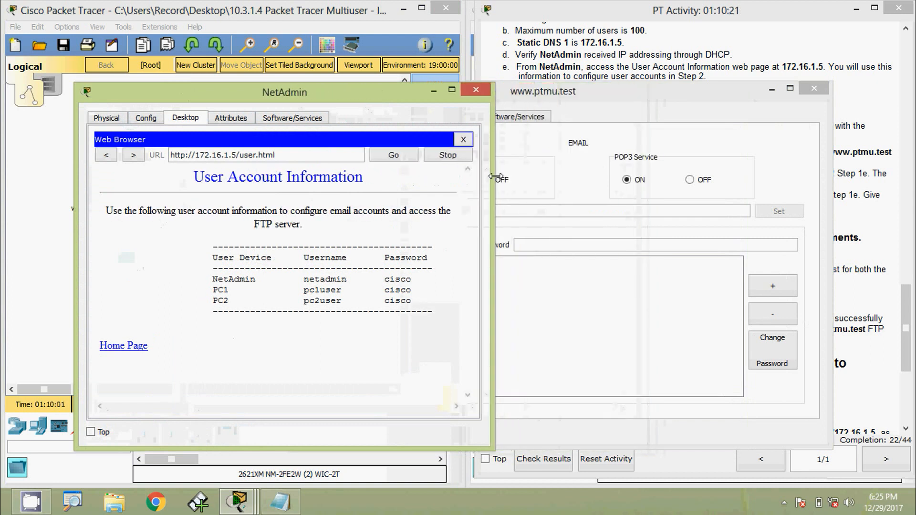
drag(562, 93, 632, 88)
drag(325, 231, 509, 220)
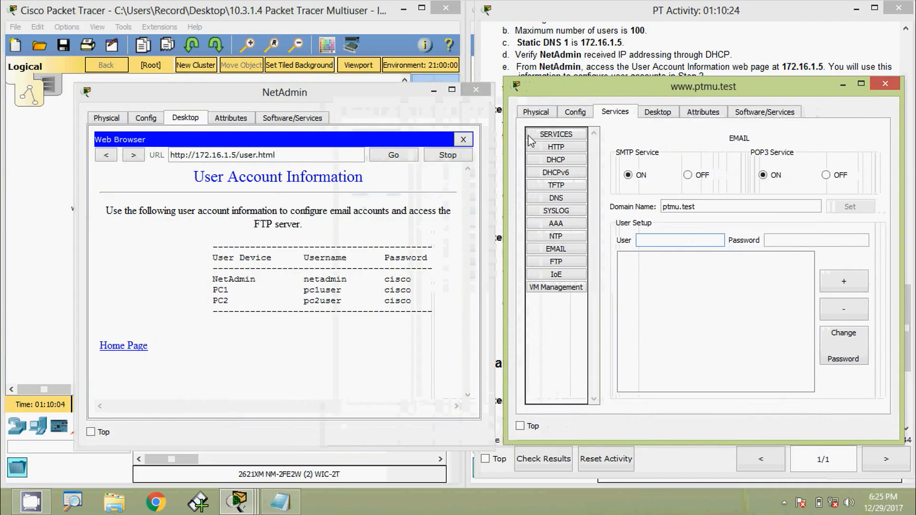
drag(554, 86, 543, 89)
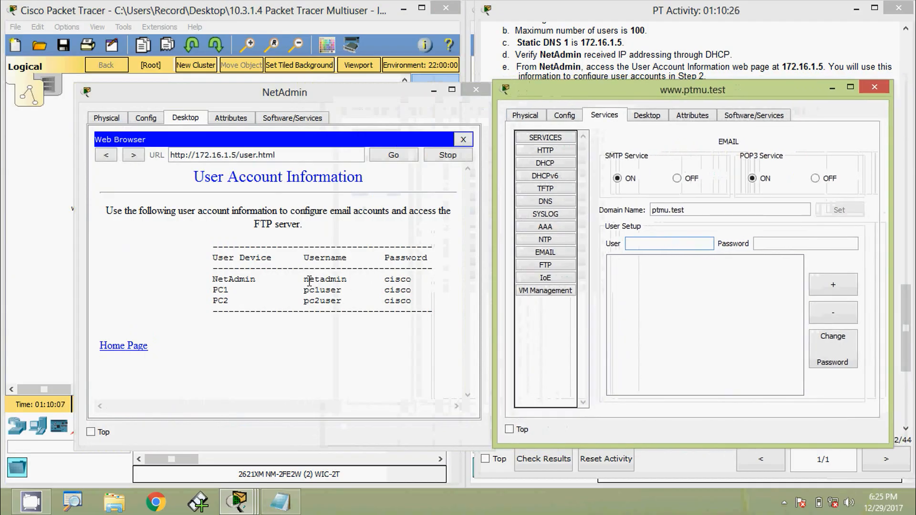
drag(304, 280, 349, 282)
key(ctrl+c)
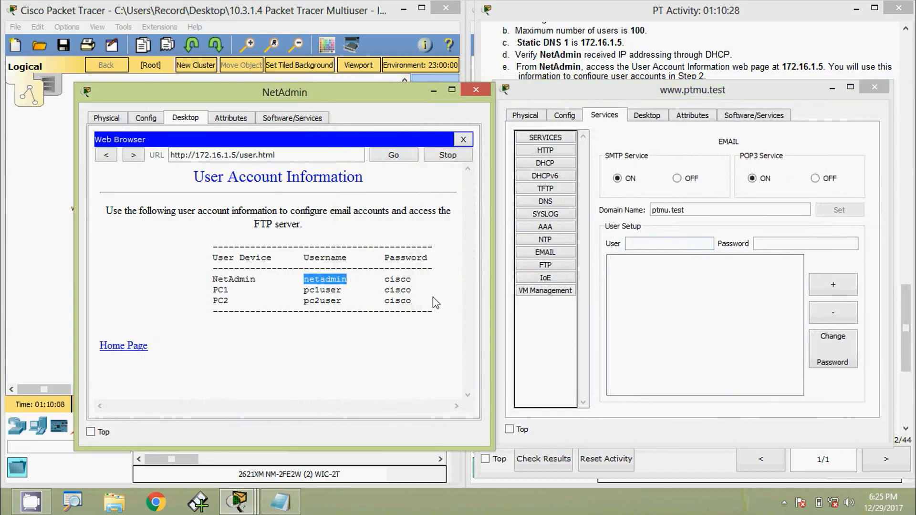
click(642, 244)
key(ctrl+v)
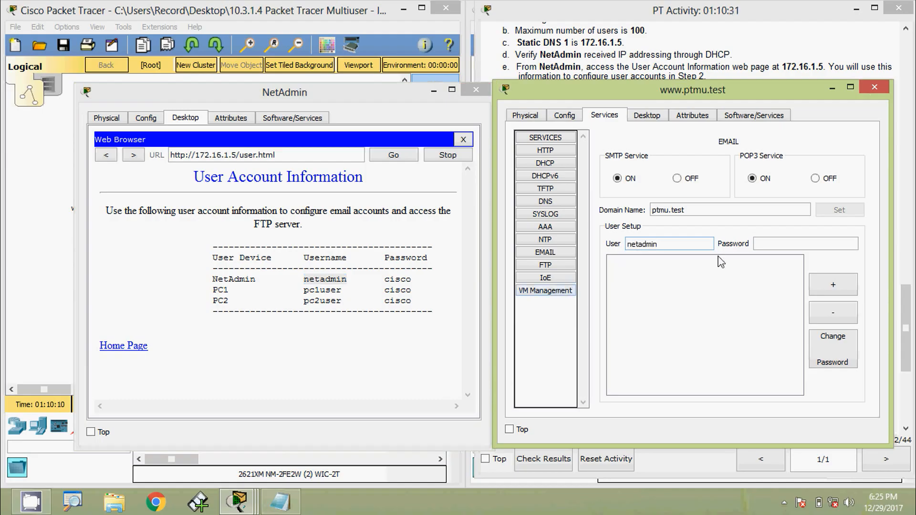
click(774, 242)
text(cisco)
click(834, 285)
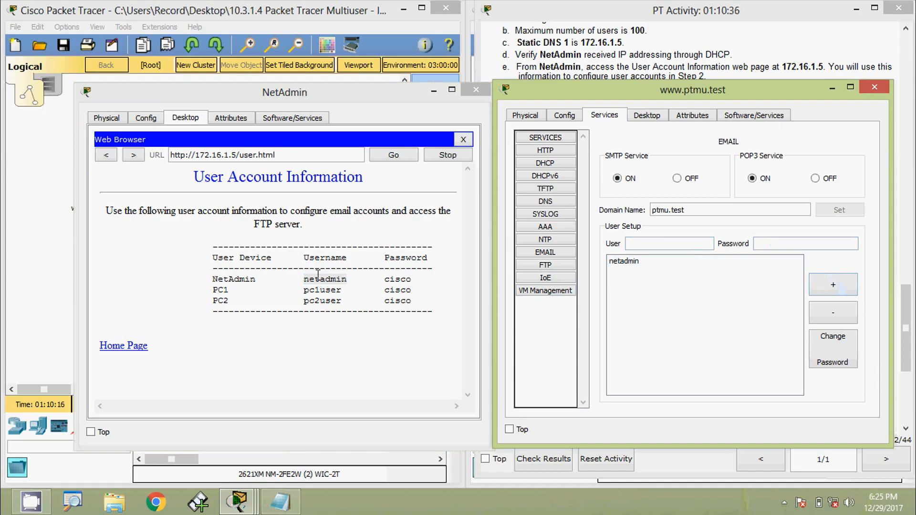
drag(304, 294, 341, 293)
key(ctrl+c)
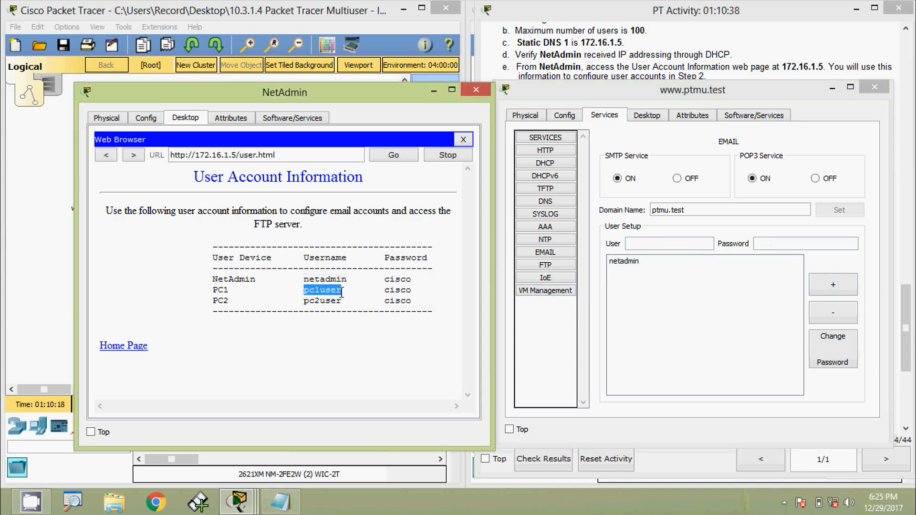
click(643, 243)
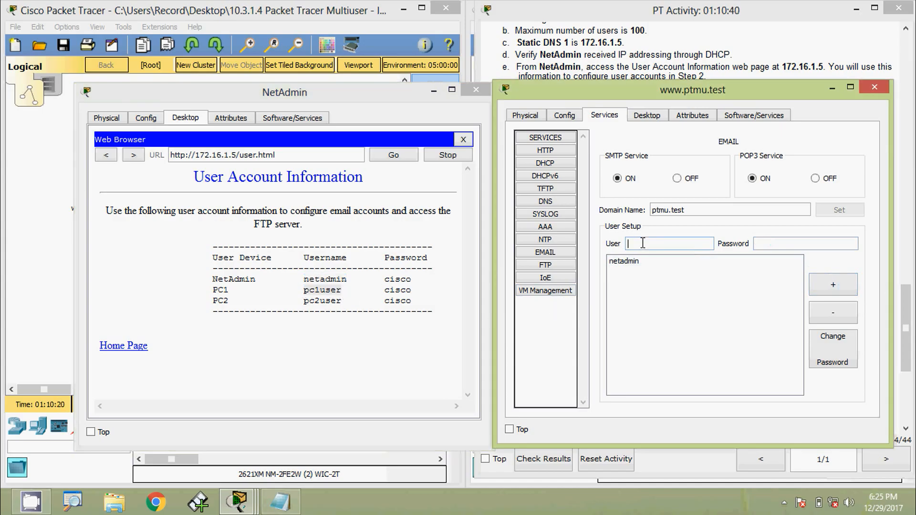
key(ctrl+v)
click(823, 286)
drag(304, 306, 343, 305)
key(ctrl+c)
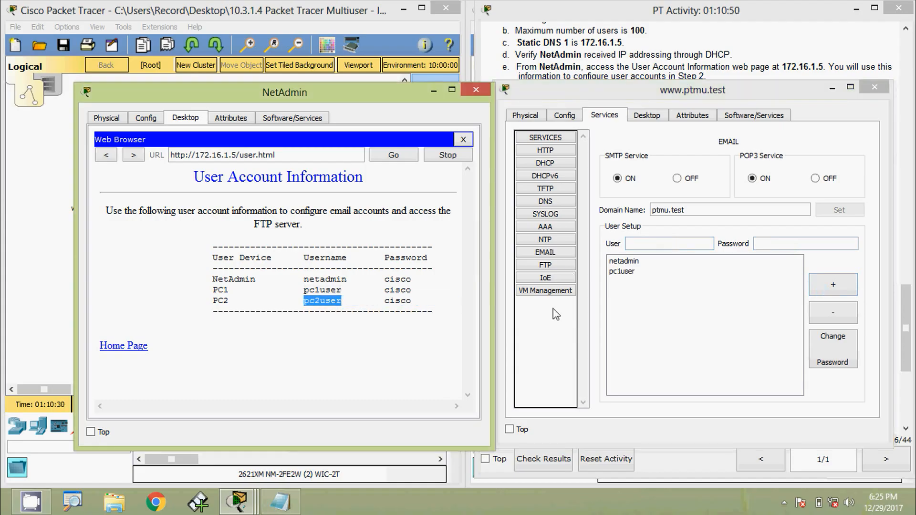
click(643, 244)
key(ctrl+v)
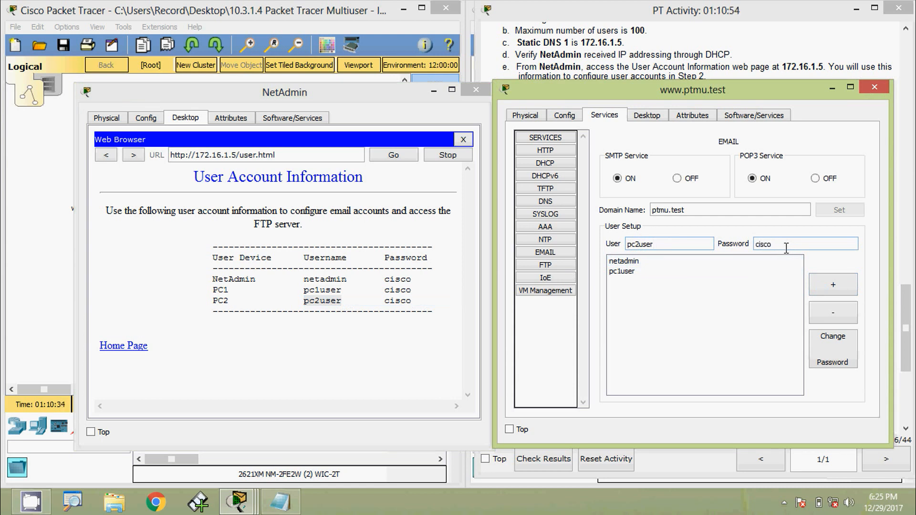
click(787, 248)
text(cisco)
click(823, 286)
drag(729, 94, 569, 75)
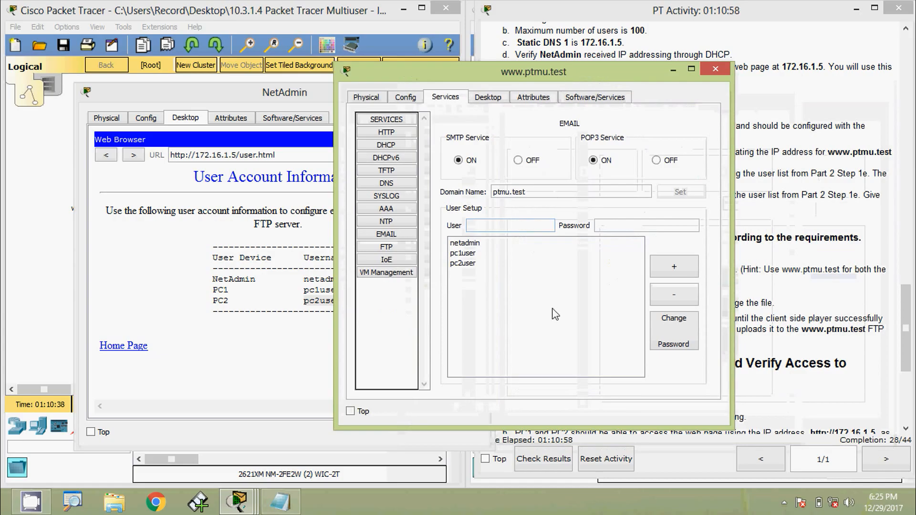
click(716, 70)
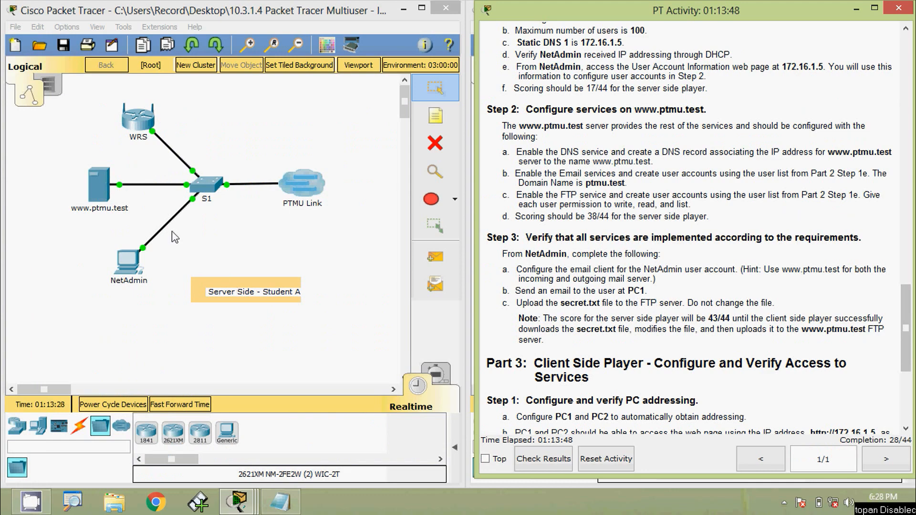
click(99, 186)
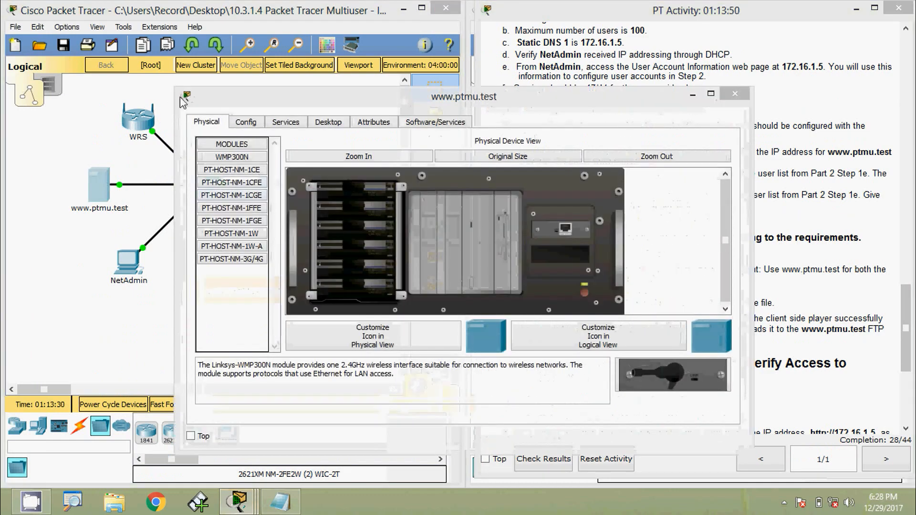
drag(174, 87, 384, 98)
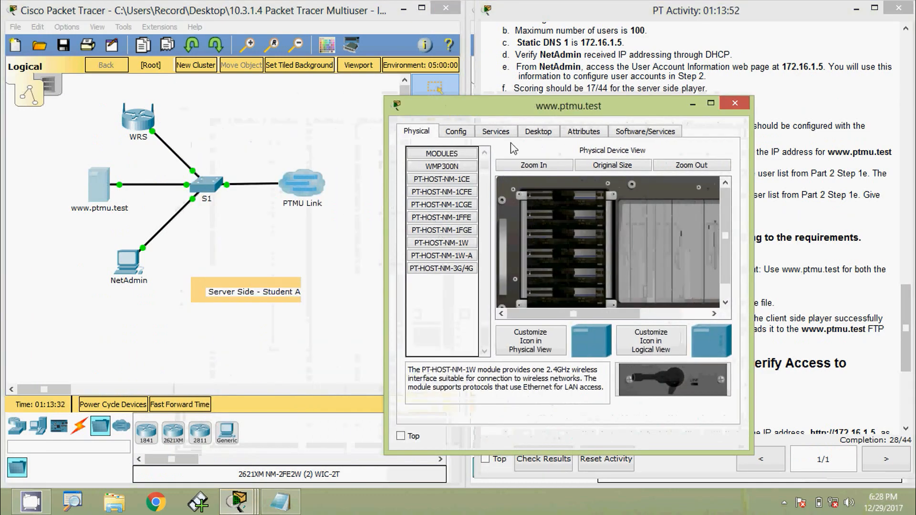
drag(525, 119, 644, 60)
click(614, 72)
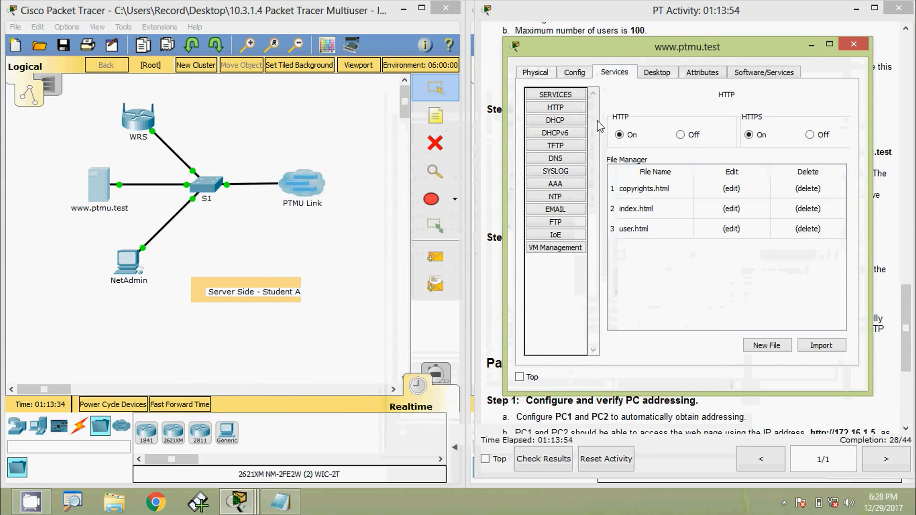
click(557, 222)
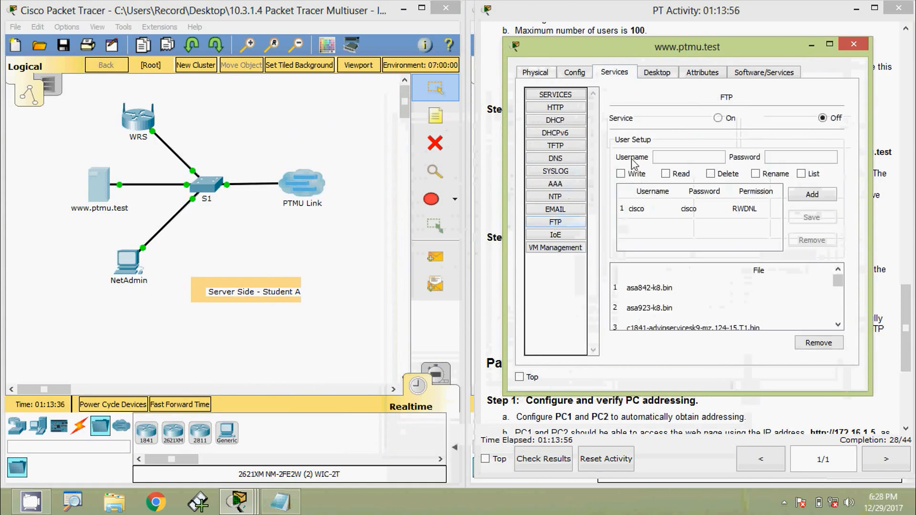
click(719, 118)
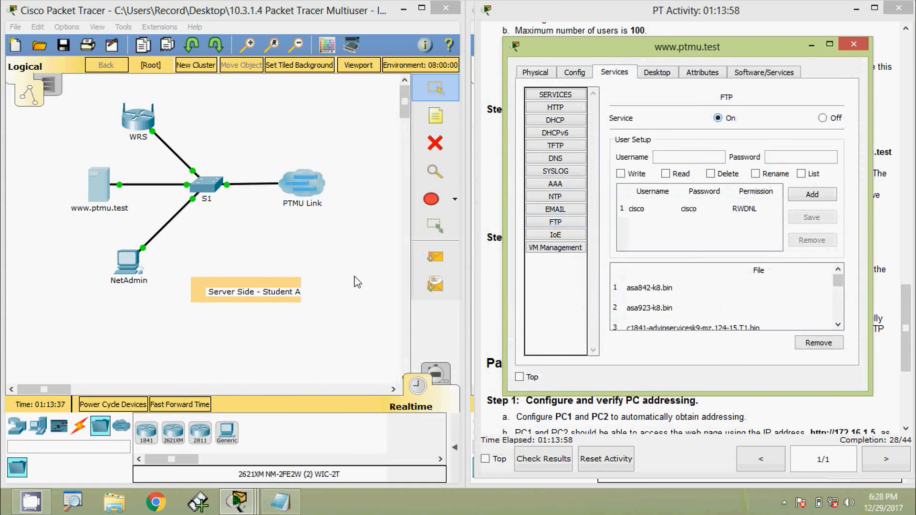
Bring up NetAdmin's User Account Information page beside the server's FTP settings with the username and password columns in view
click(122, 263)
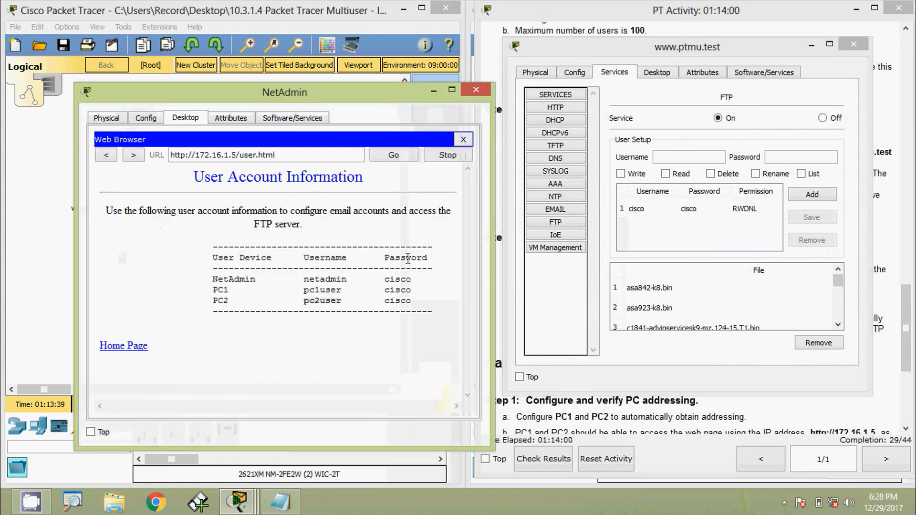
drag(492, 449, 441, 438)
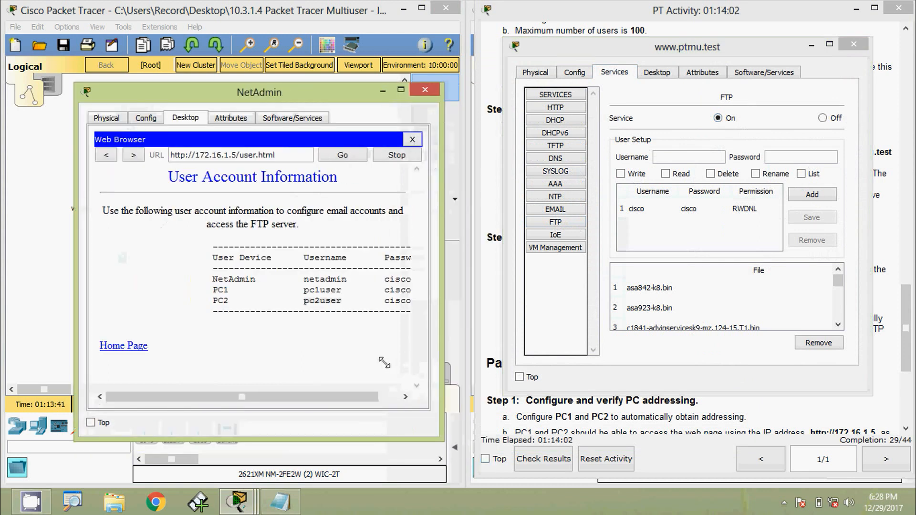
drag(291, 88, 308, 66)
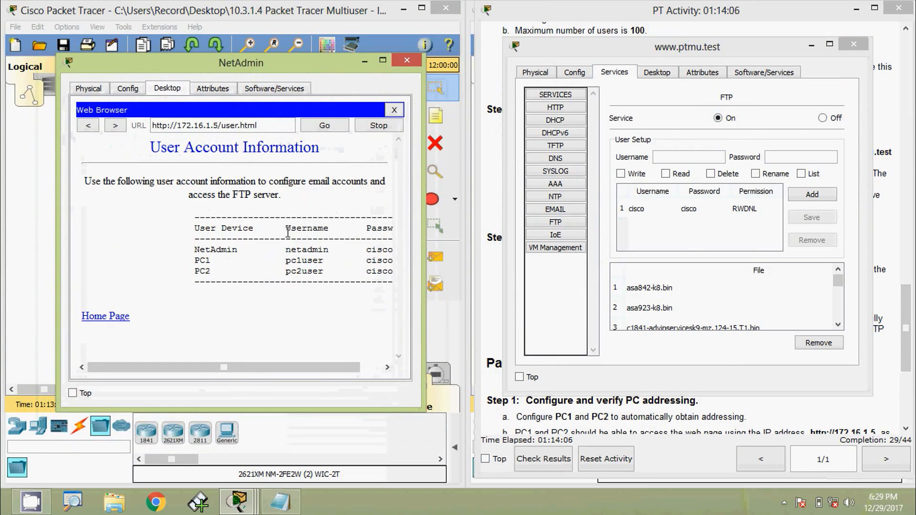
drag(327, 367, 347, 366)
Add the FTP user netadmin with its account password and Write, Read and List permissions
drag(265, 250, 308, 253)
key(ctrl+c)
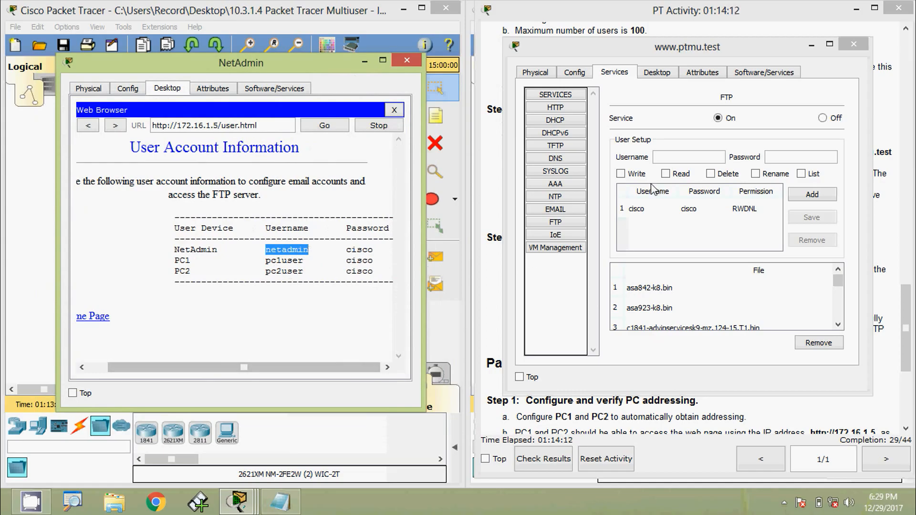
click(669, 157)
key(ctrl+v)
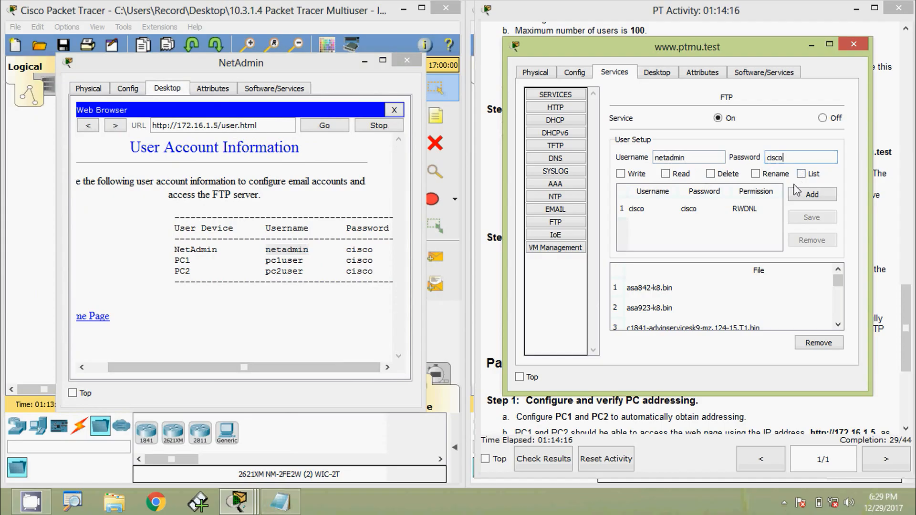
click(621, 174)
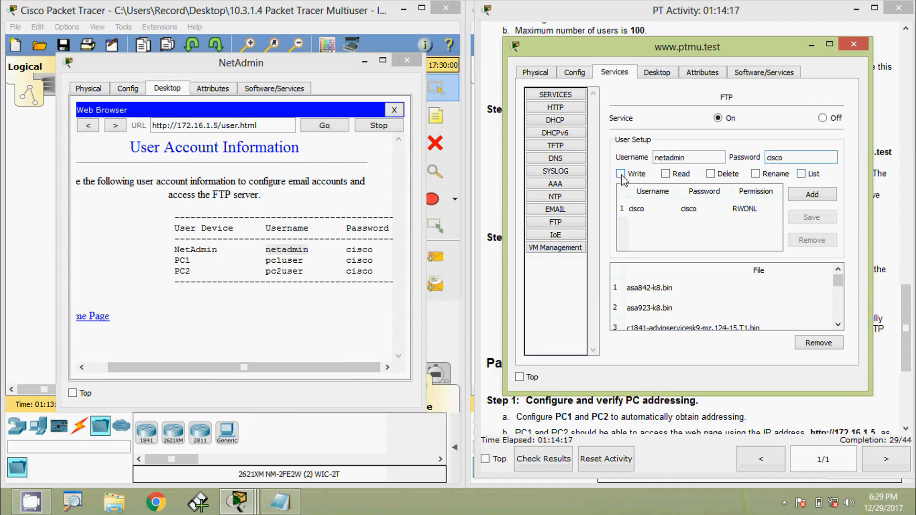
click(666, 174)
click(801, 174)
click(808, 198)
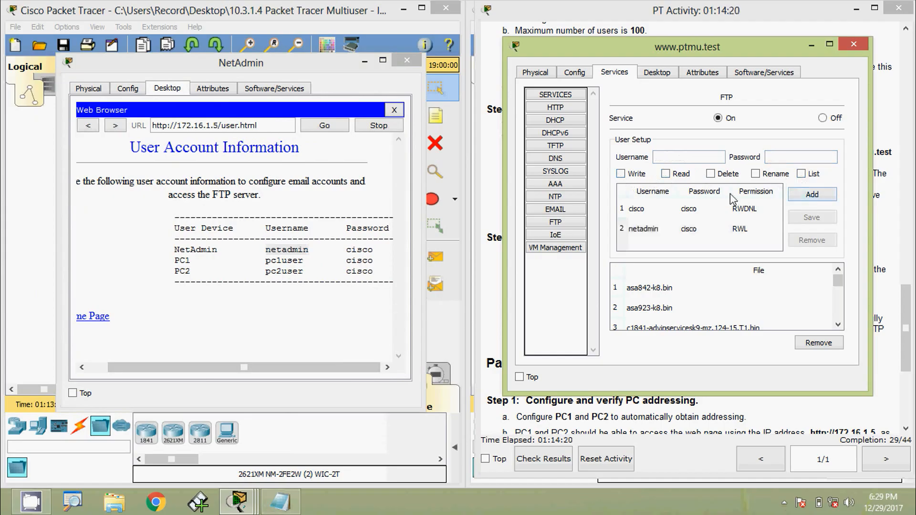
Add the FTP user pc1user with its account password and Write, Read and List permissions
click(689, 157)
text(pc1us)
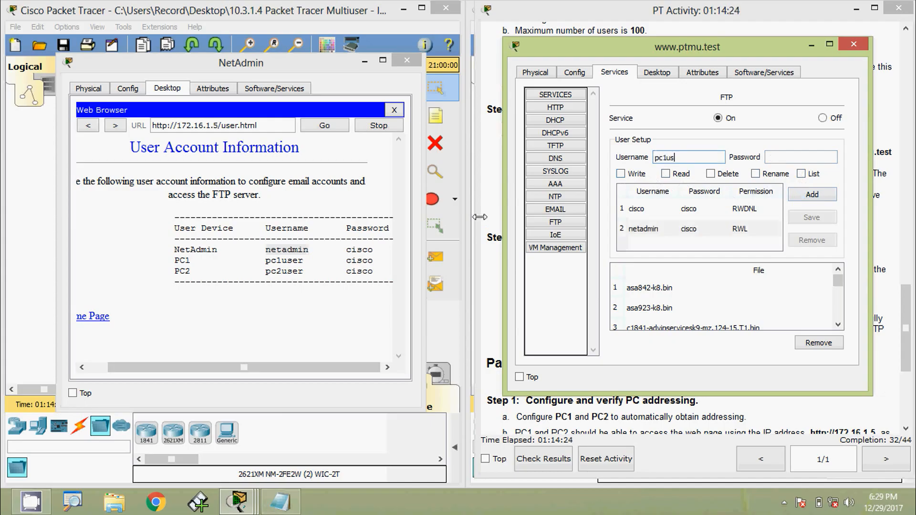
text(er)
key(Tab)
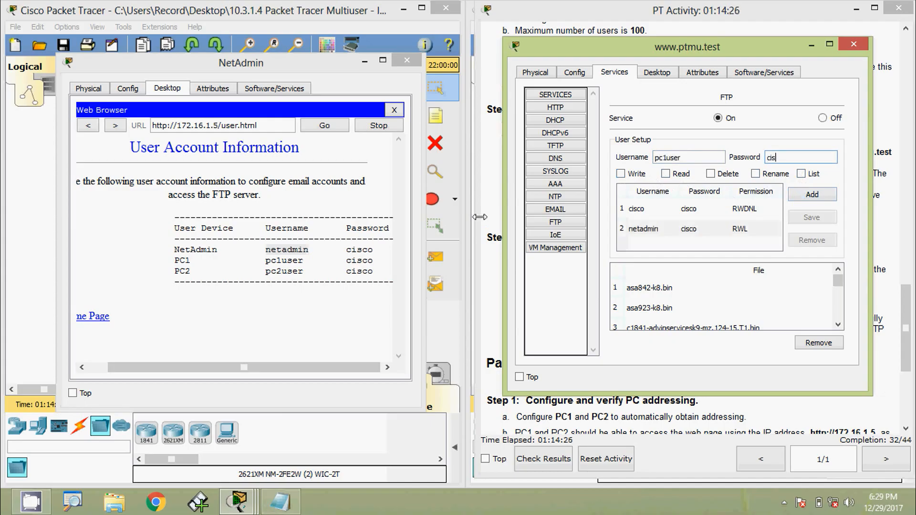
click(621, 174)
click(665, 174)
click(802, 174)
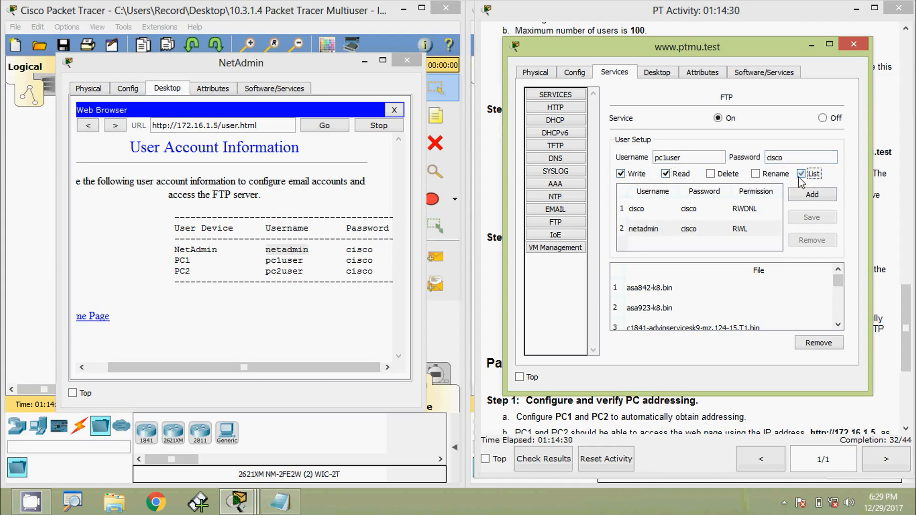
click(802, 196)
Add the FTP user pc2user with its account password and Write, Read and List permissions, and close the server and NetAdmin windows
click(685, 159)
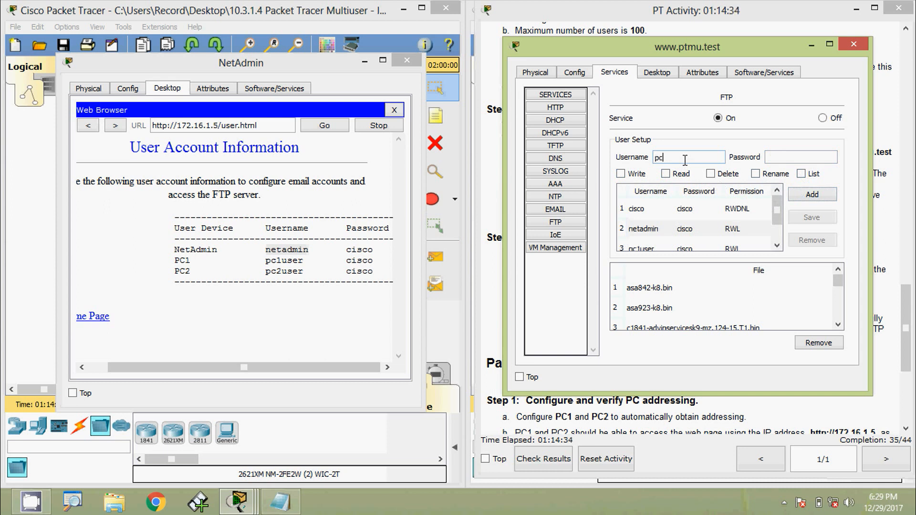
text(pc2user)
key(Tab)
text(cisco)
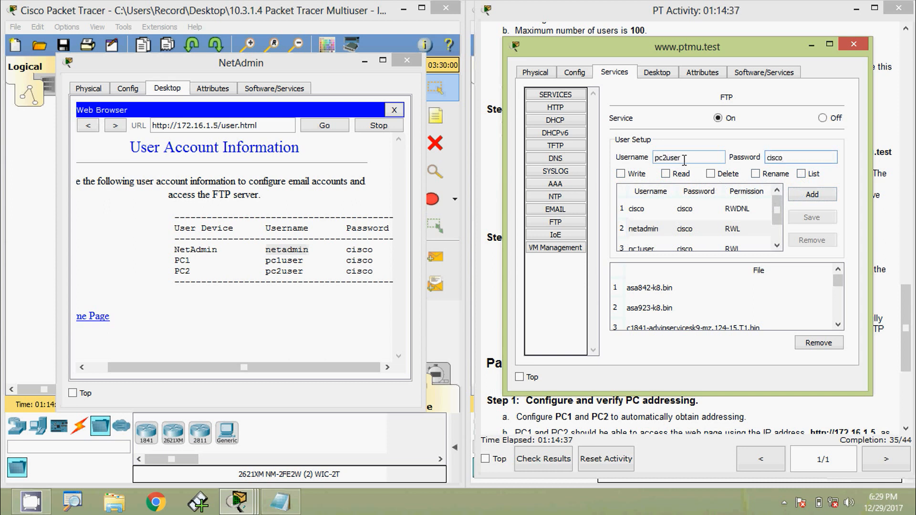
click(621, 174)
click(666, 174)
click(801, 174)
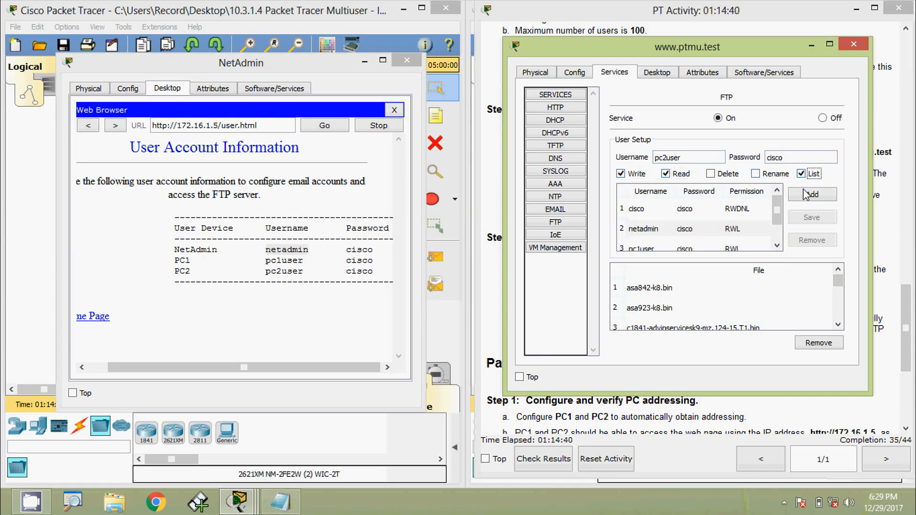
click(804, 195)
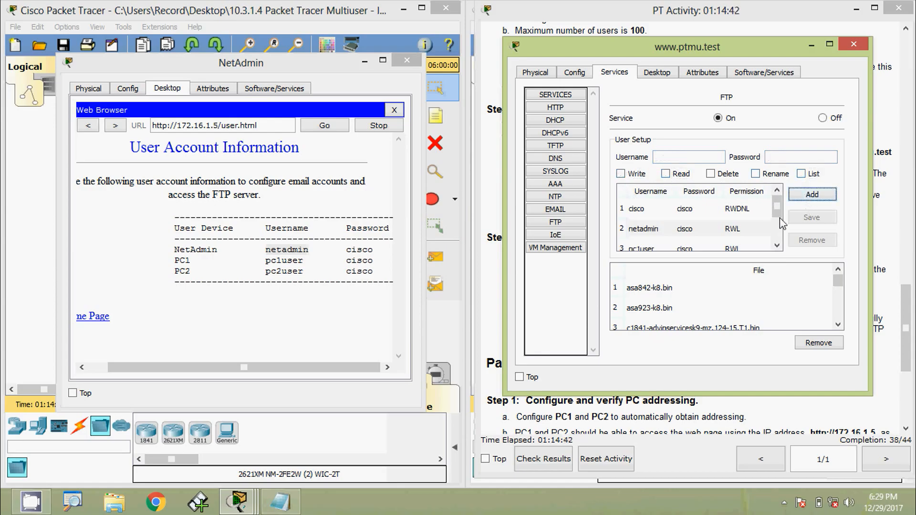
click(857, 46)
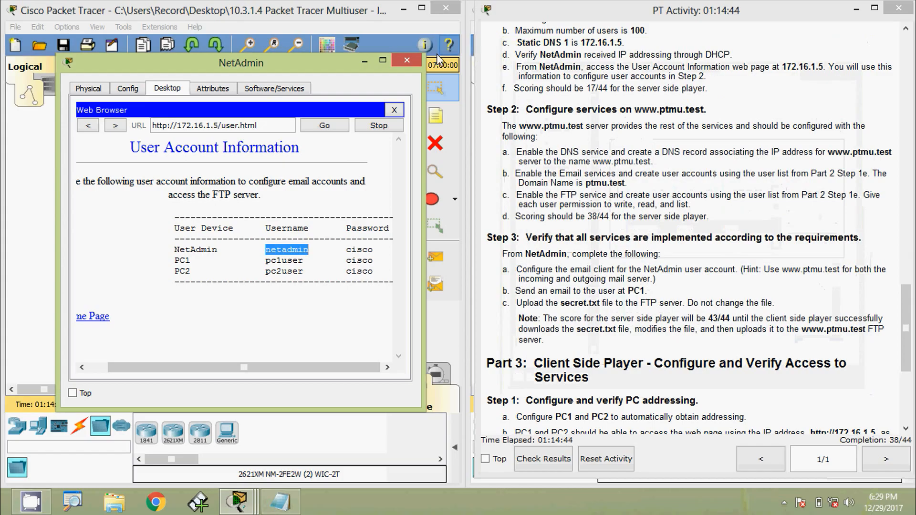
click(407, 61)
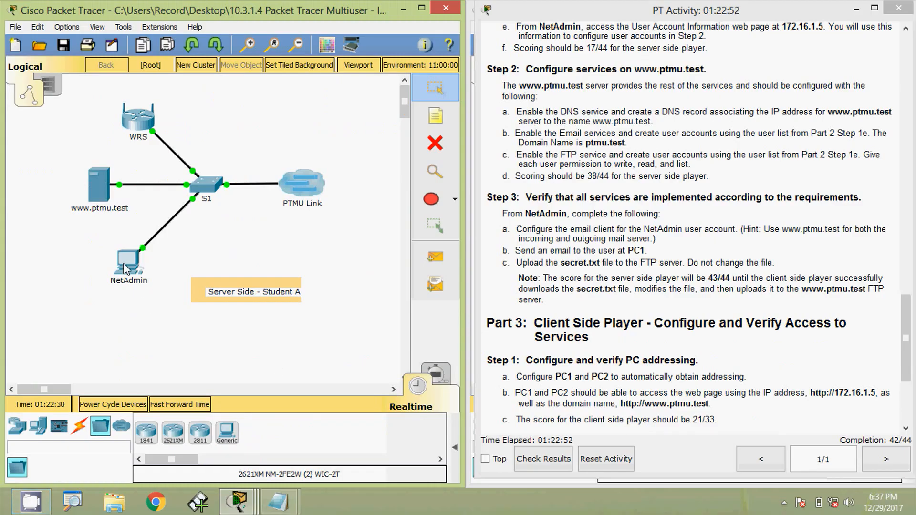
click(126, 263)
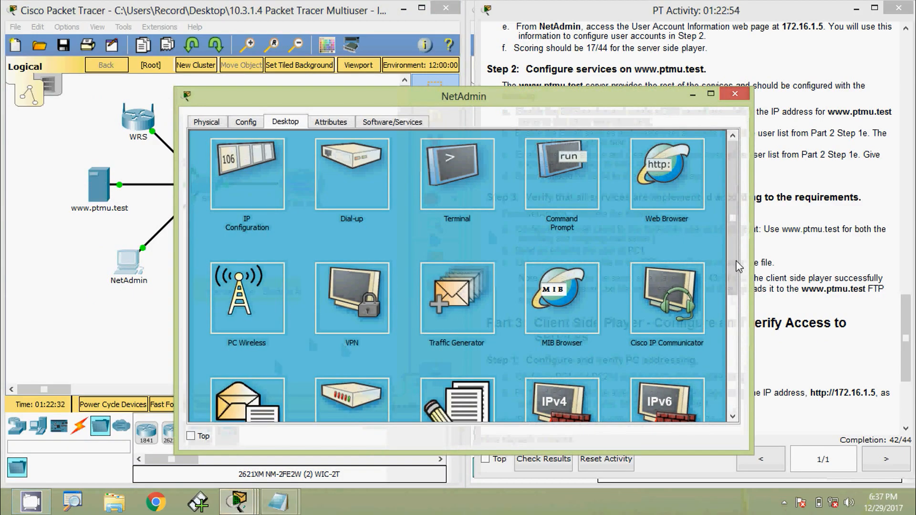
scroll(735, 286, down, 3)
click(255, 316)
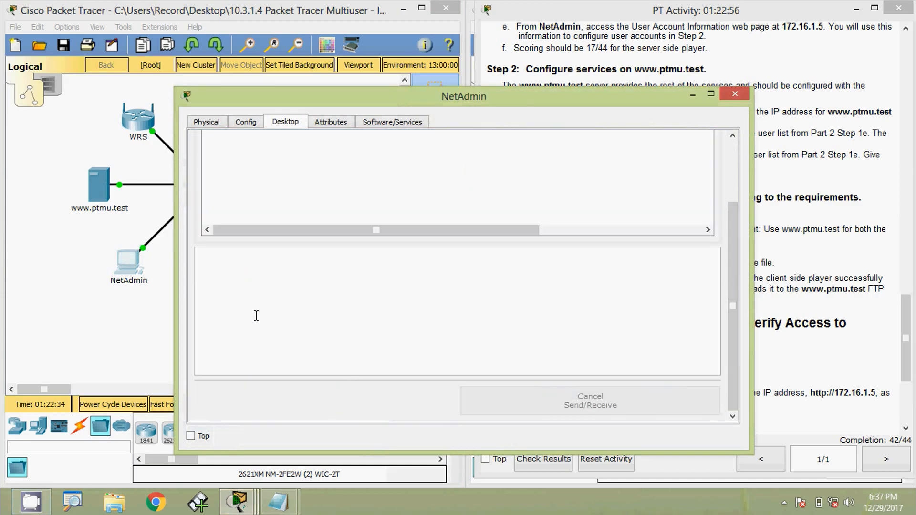
scroll(735, 237, up, 1)
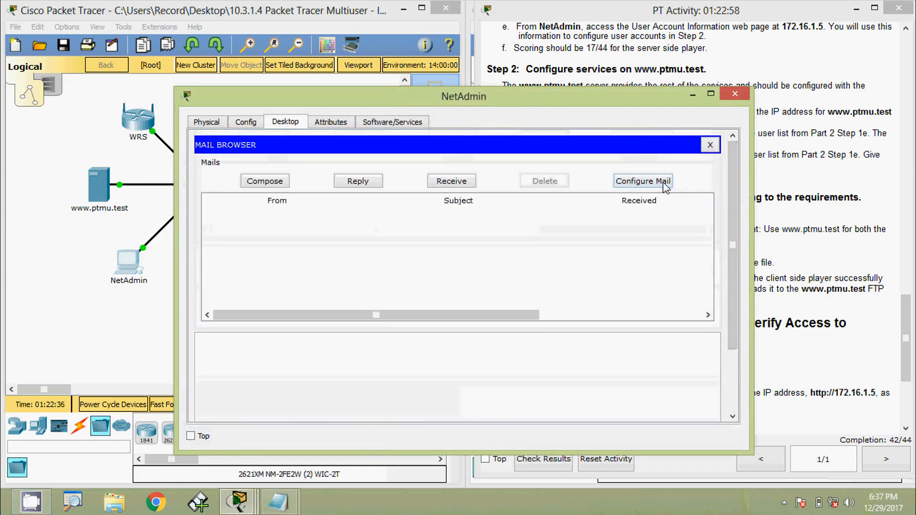
click(666, 188)
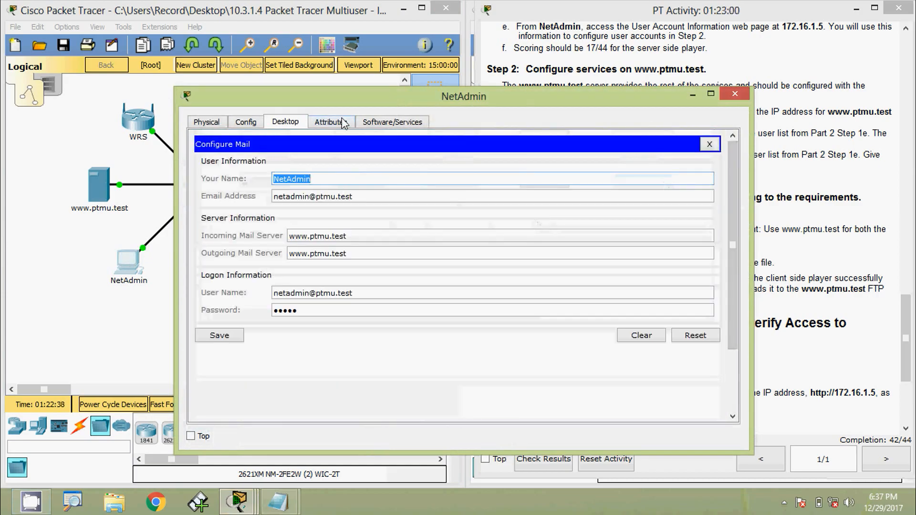
drag(352, 98, 406, 90)
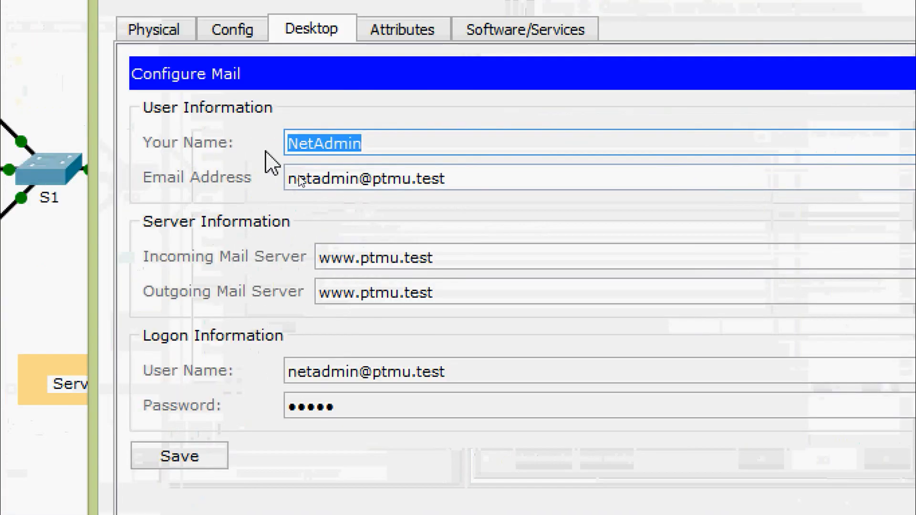
click(392, 142)
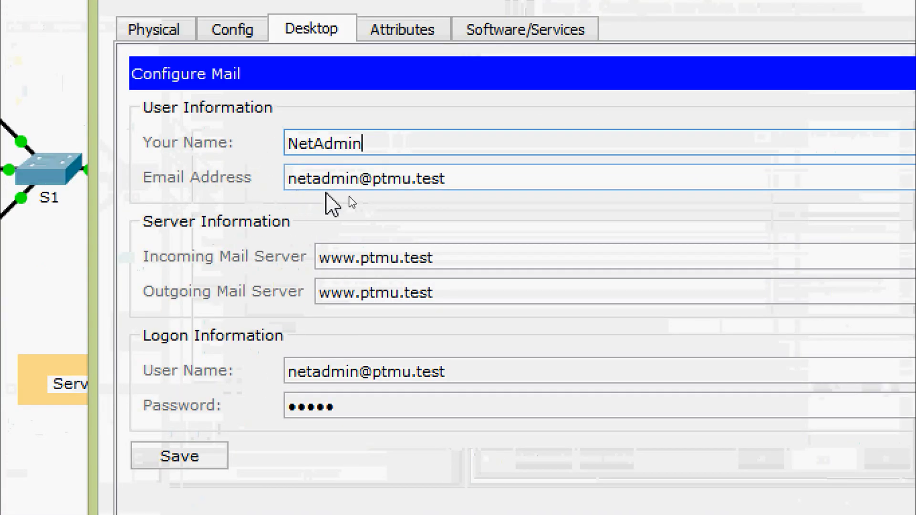
click(476, 181)
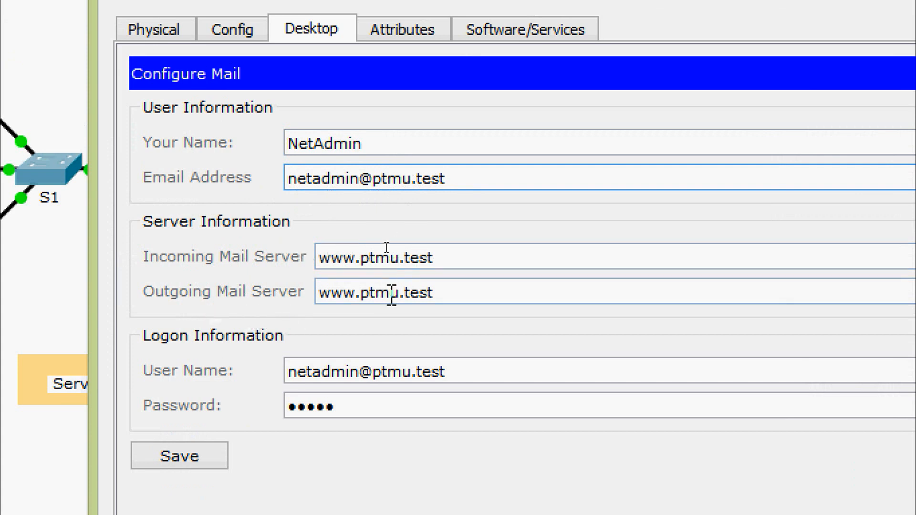
click(444, 294)
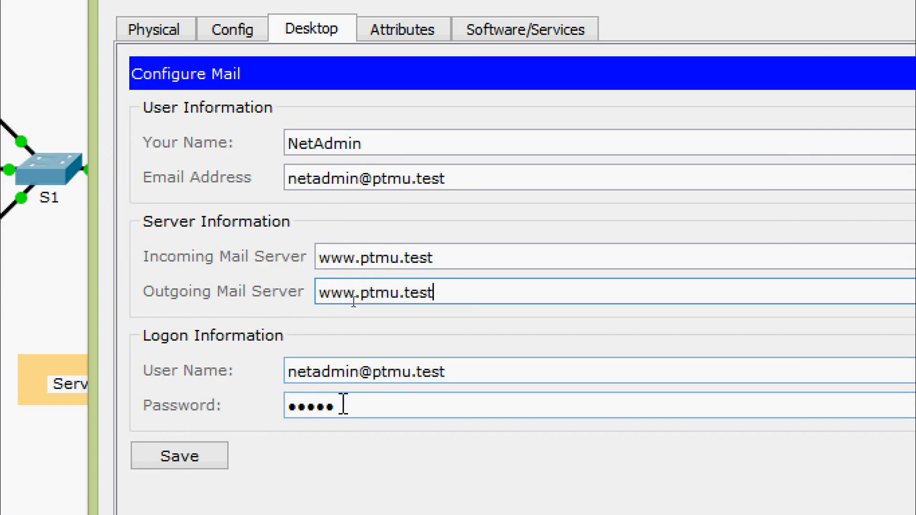
click(207, 457)
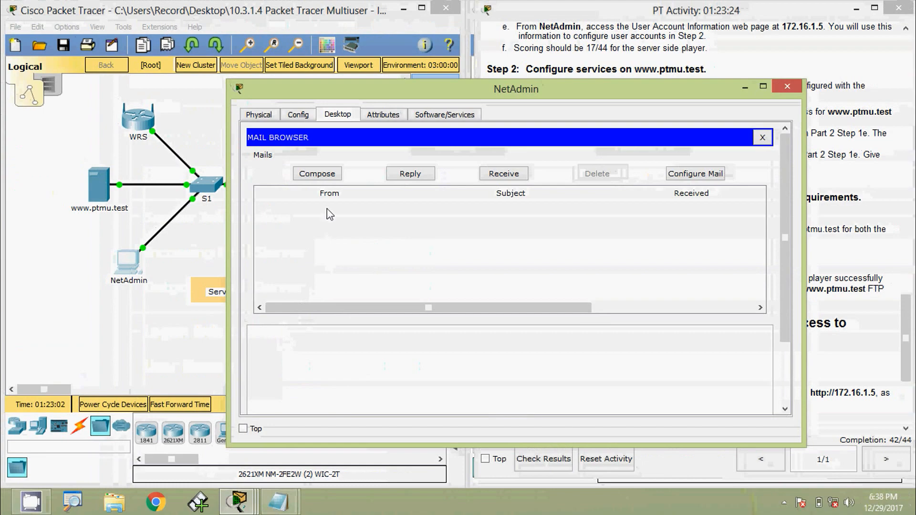
Send an email from NetAdmin to PC1's user address with subject "Welcome PC1" and body "Hi PC1", "Welcome To CCNA"
click(323, 176)
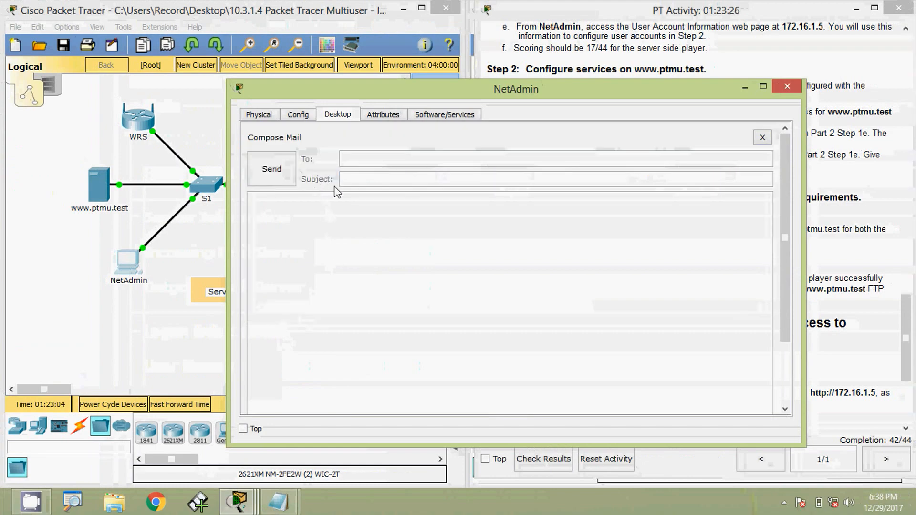
click(365, 158)
key(ctrl+v)
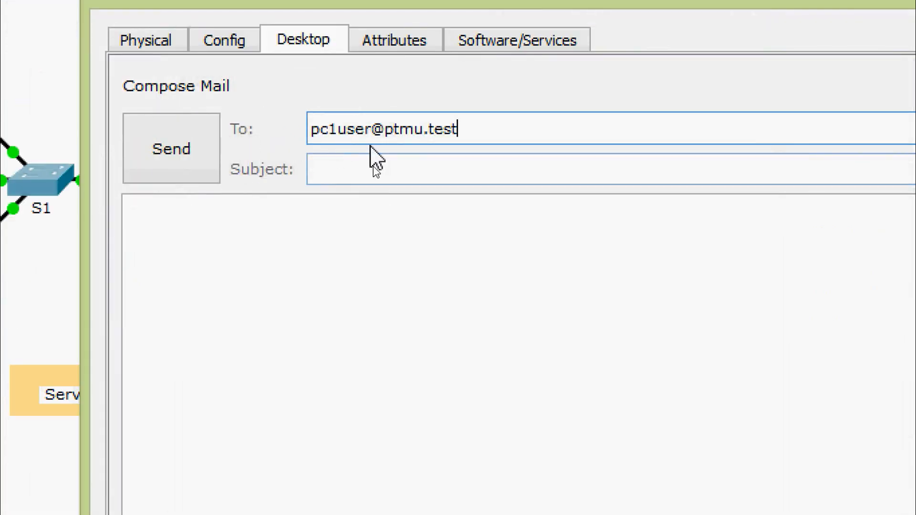
click(401, 172)
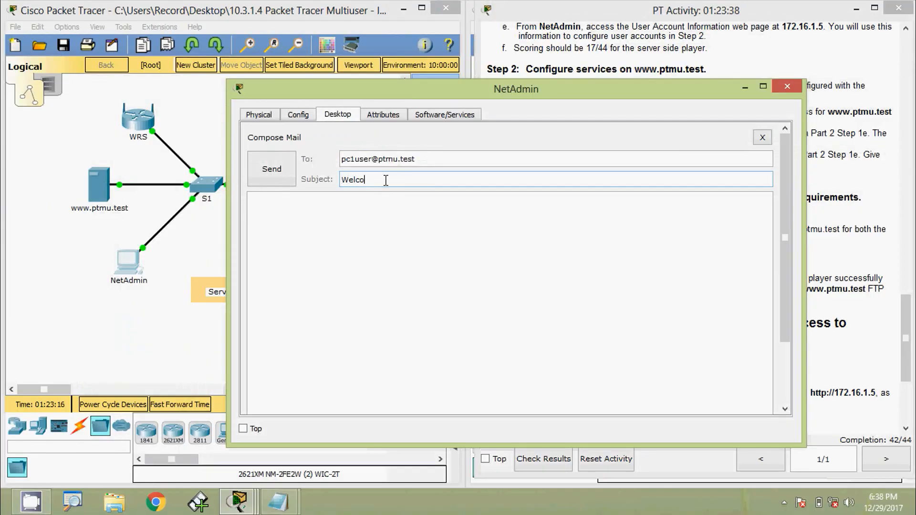
text(Welcome PC1)
key(Tab)
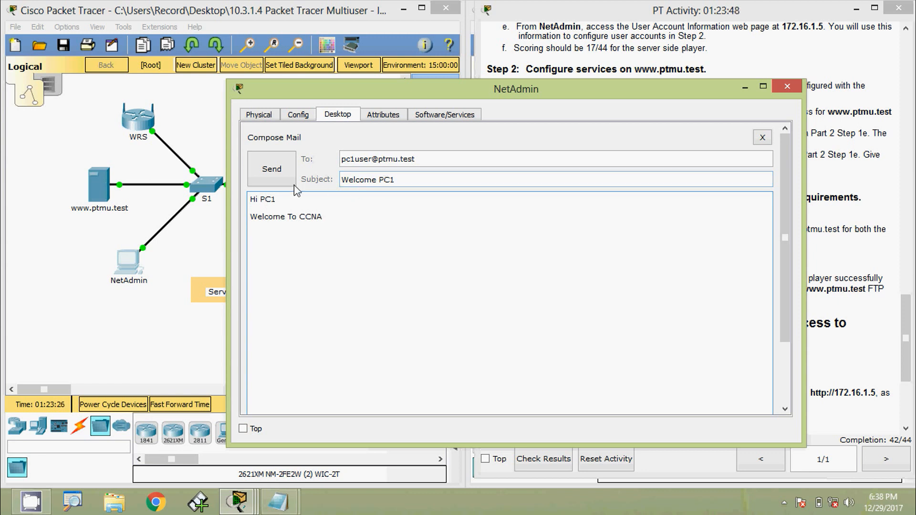
click(279, 179)
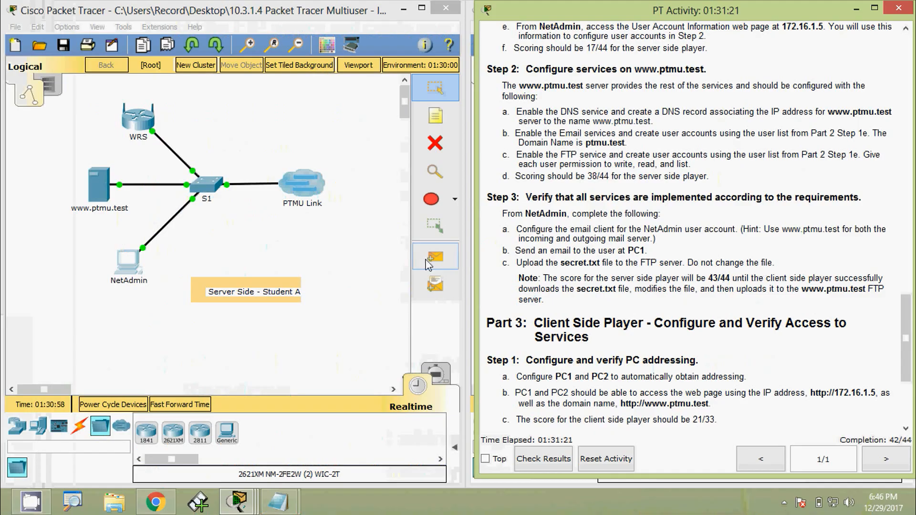
Connect from NetAdmin's command prompt to the FTP server at 172.16.1.5 and log in as netadmin with the account password
click(136, 267)
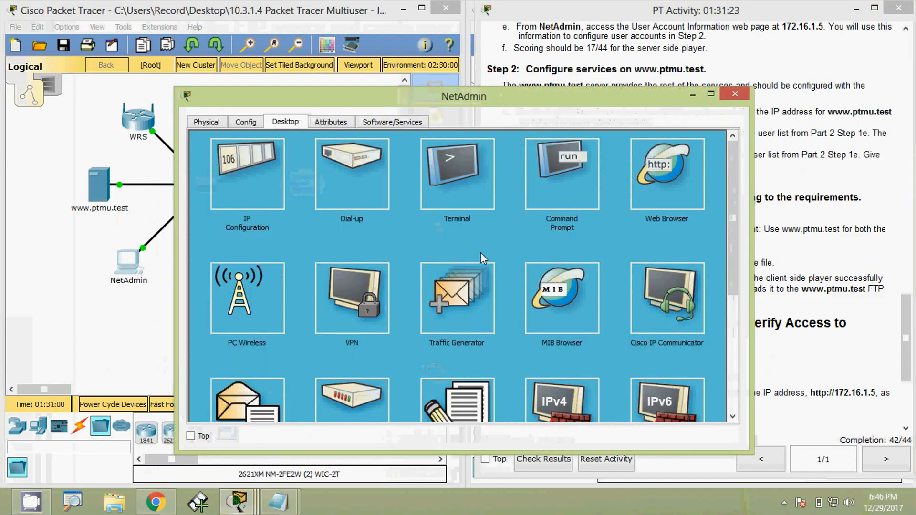
click(581, 187)
drag(403, 105, 417, 78)
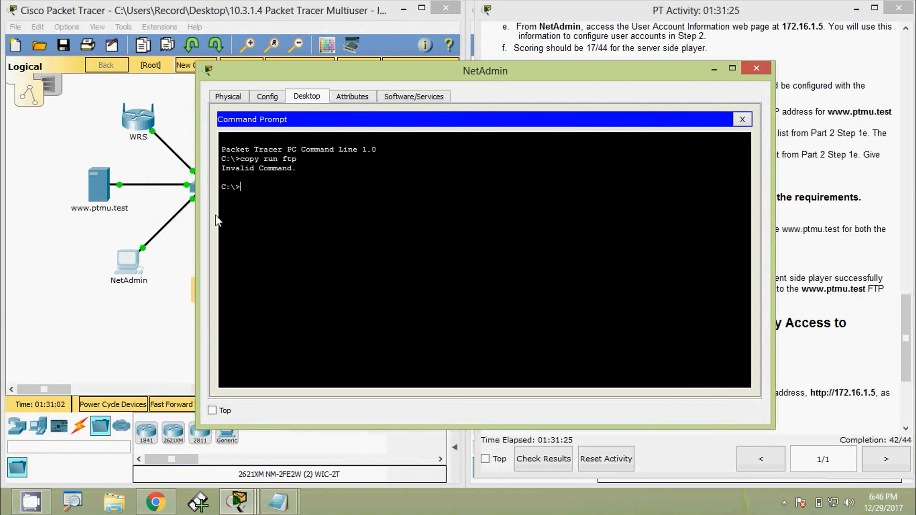
text(ftp 172)
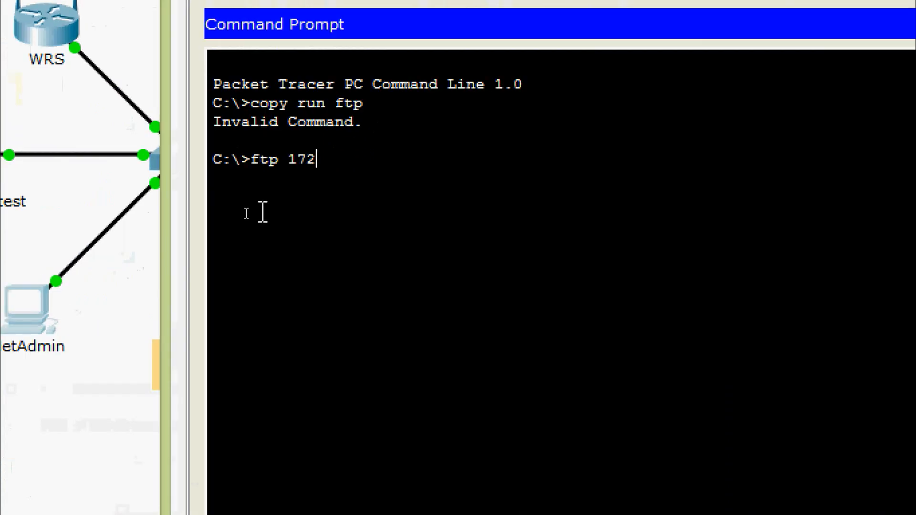
text(.16.1.)
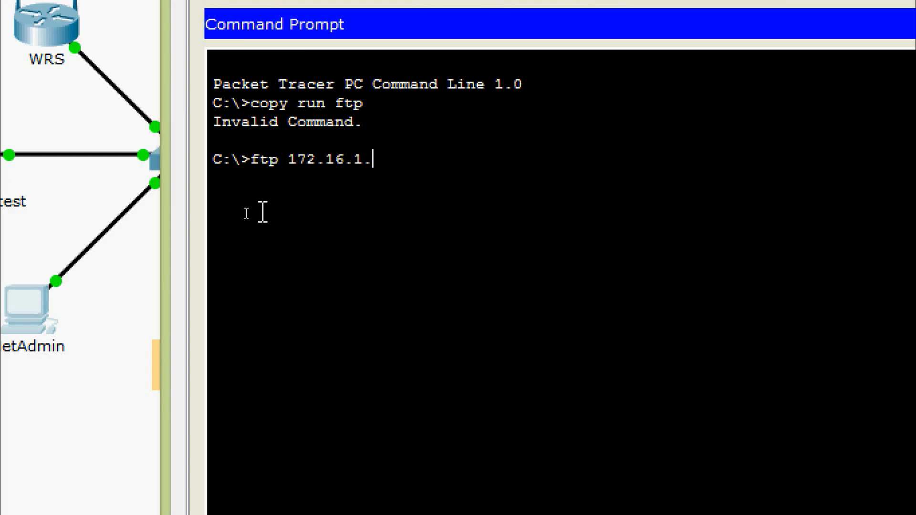
text(5)
key(Return)
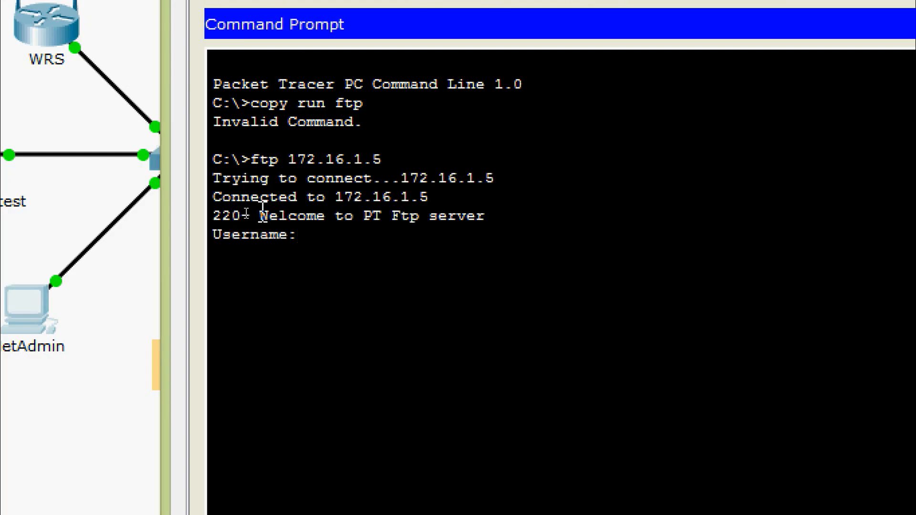
text(netadmin)
key(Return)
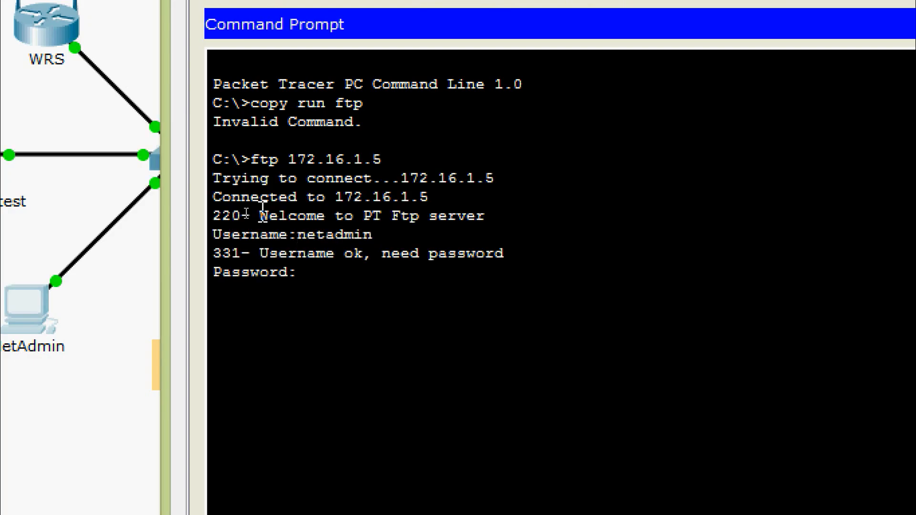
key(Return)
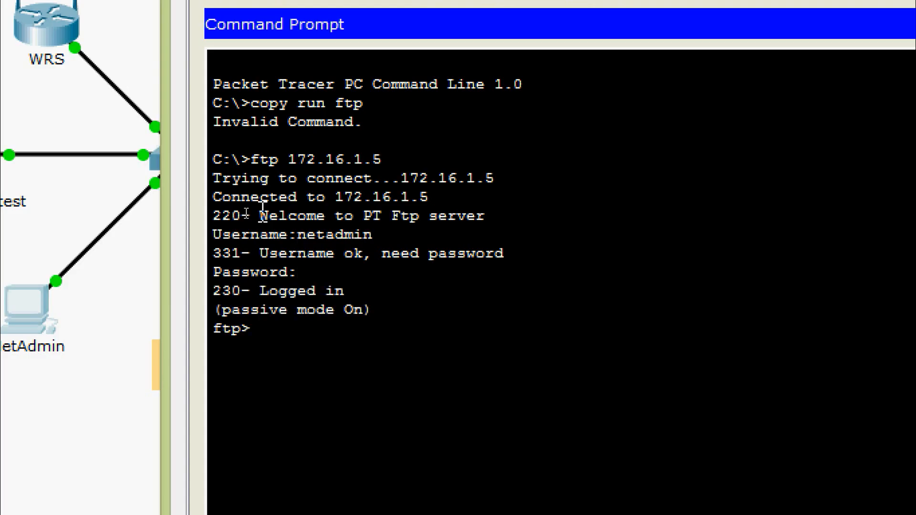
List the available commands in the FTP session and find the one for uploading a file
key(Return)
key(Return)
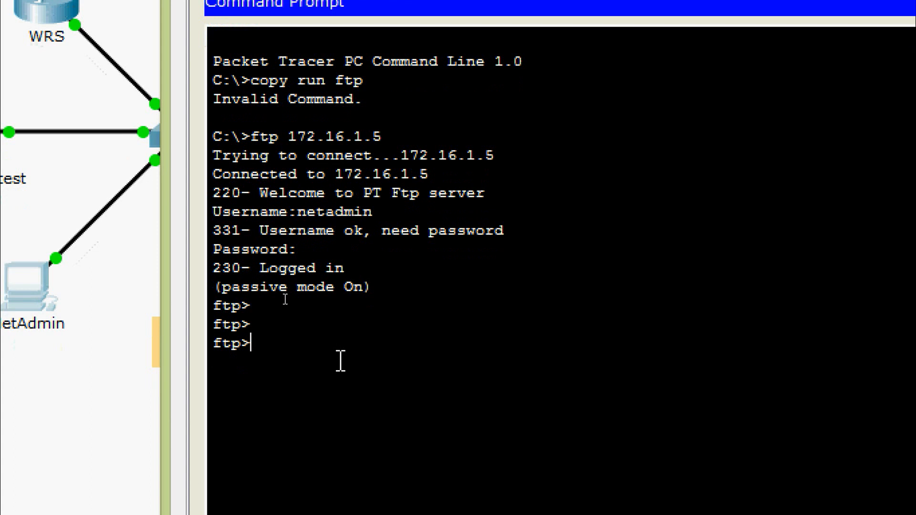
key(Return)
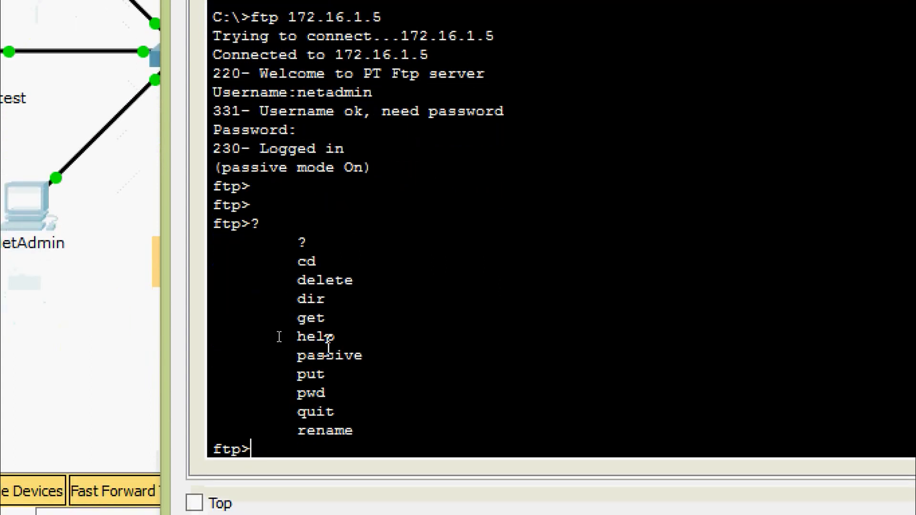
drag(328, 372, 288, 374)
click(264, 448)
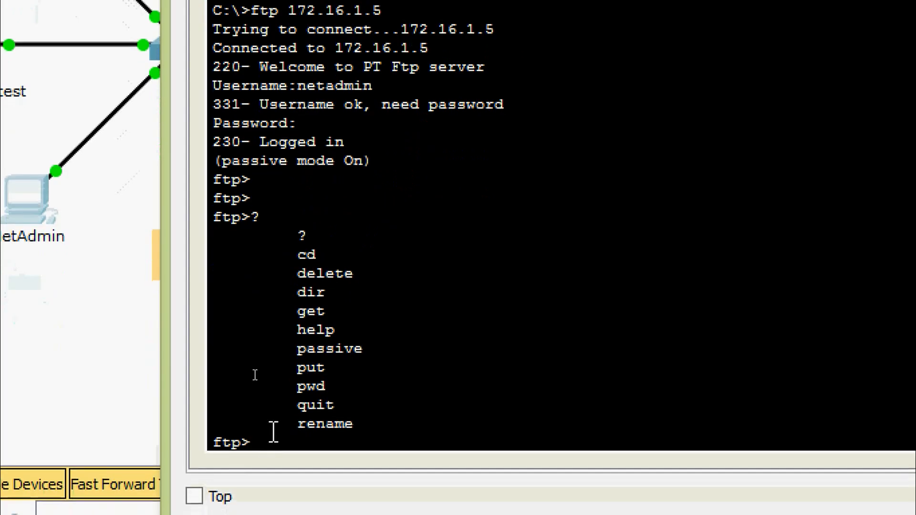
Upload secret.txt to the FTP server with the put command
key(Return)
key(Return)
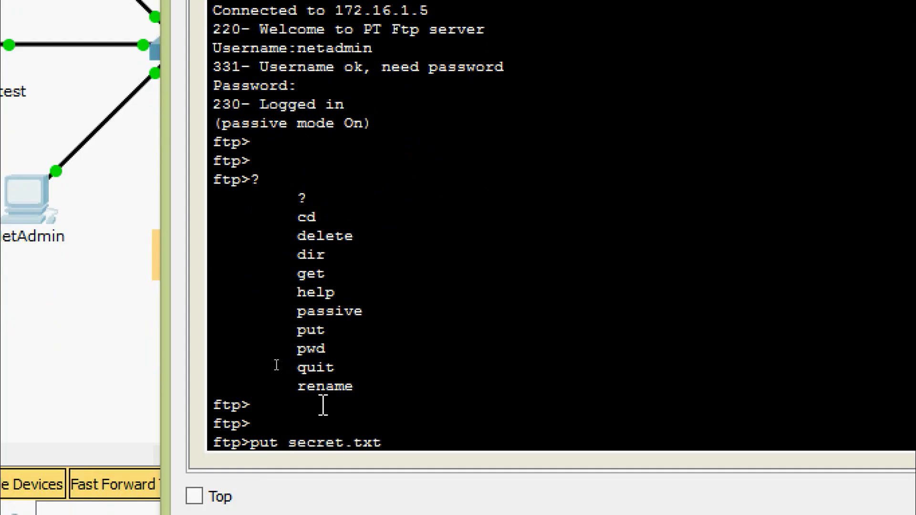
key(Return)
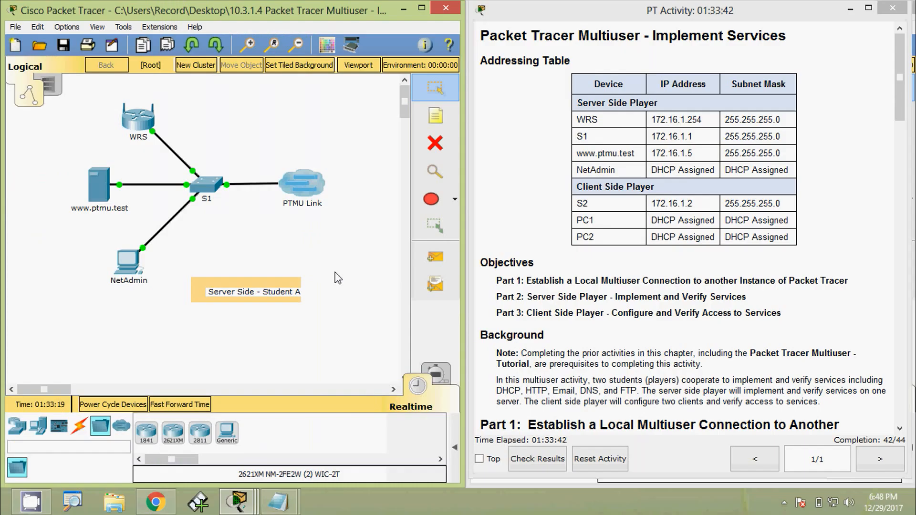
click(98, 197)
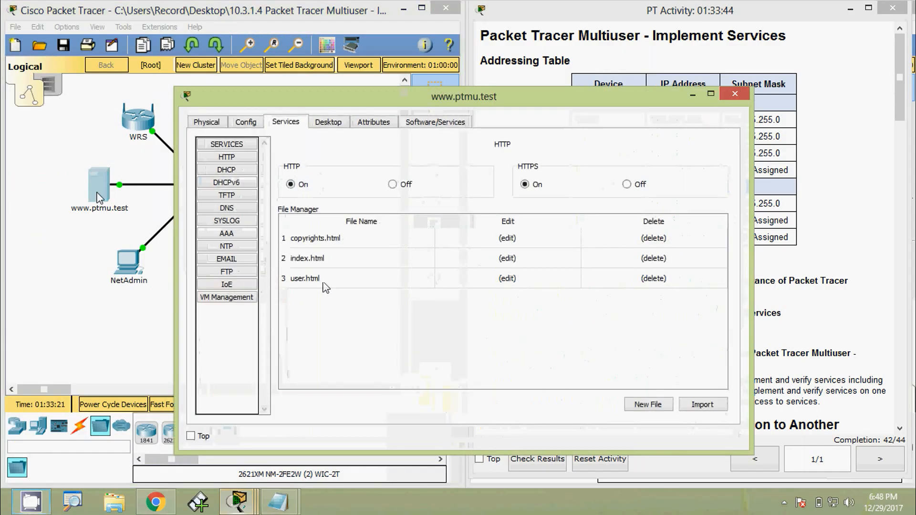
click(225, 271)
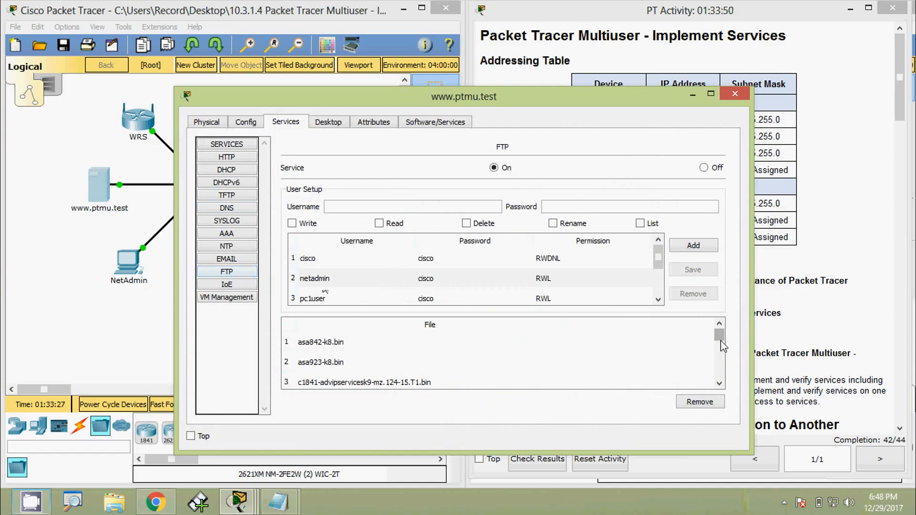
drag(722, 346, 723, 384)
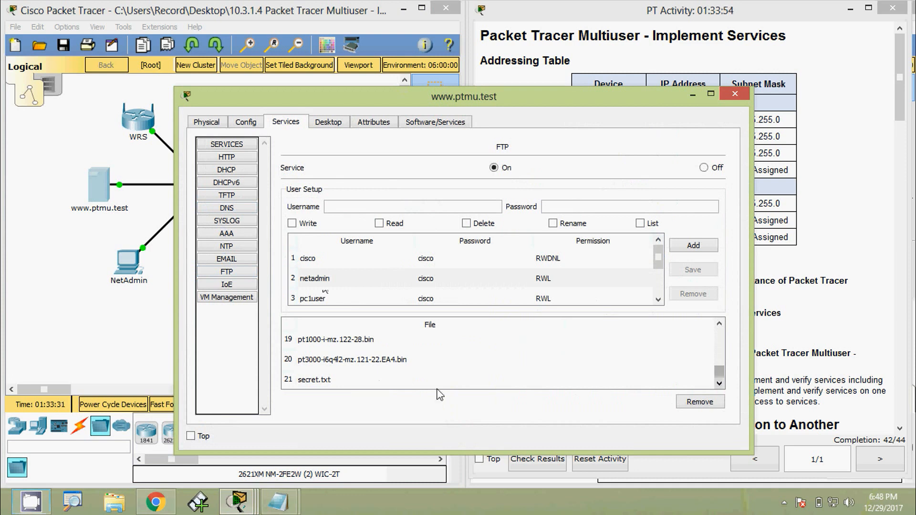
Read the Part 2 scoring note in the activity instructions and check the assessment items for anything marked incorrect
click(319, 386)
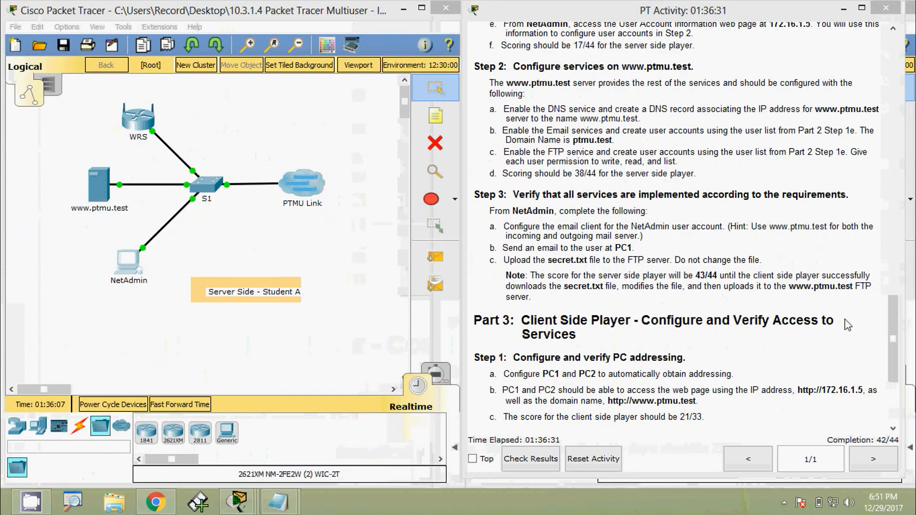
drag(891, 335, 892, 352)
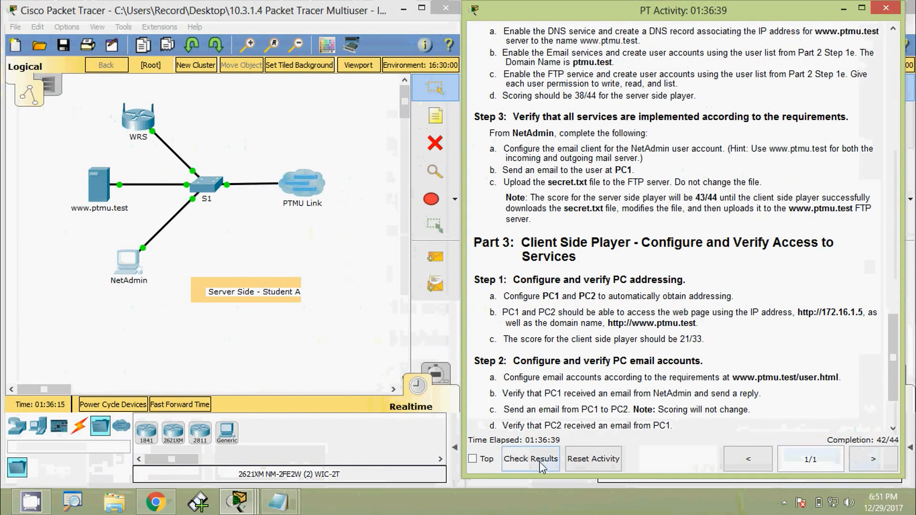
click(541, 463)
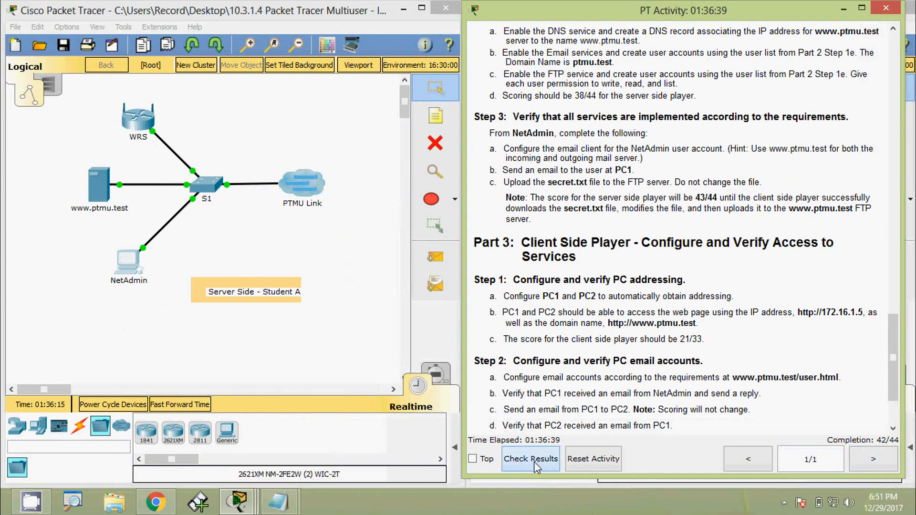
click(139, 100)
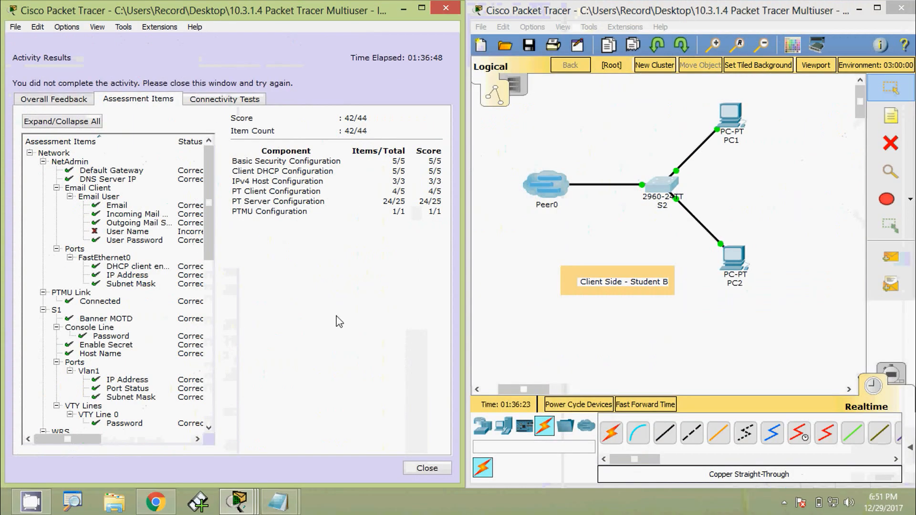
click(426, 468)
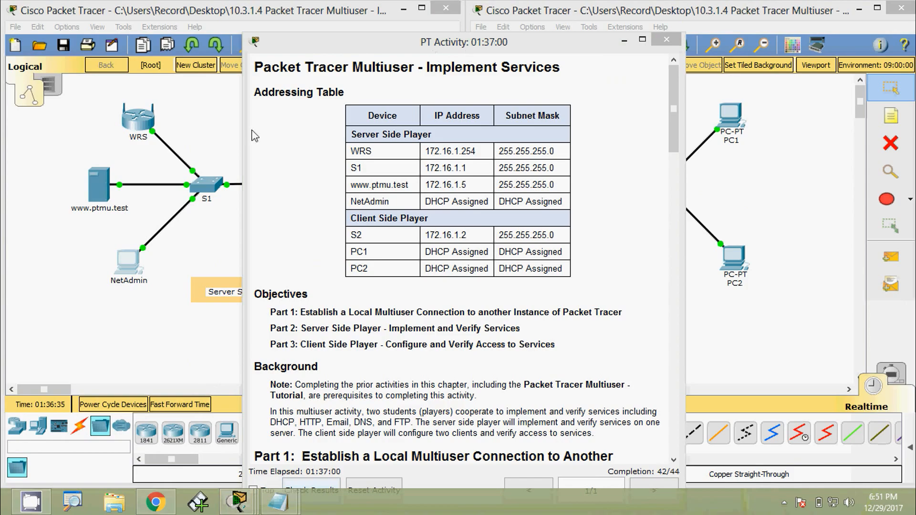
Set the logon user name in NetAdmin's email client configuration to netadmin, without the domain, and save the mail settings
click(130, 264)
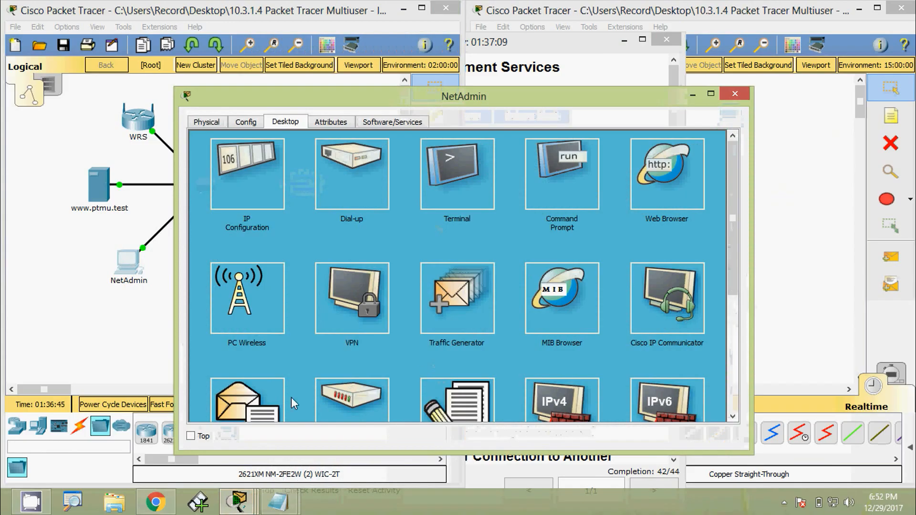
click(257, 404)
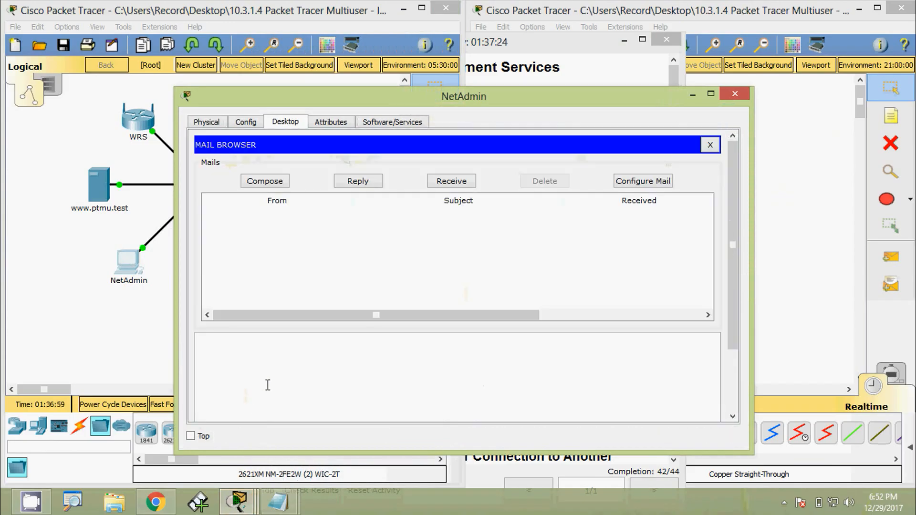
click(634, 184)
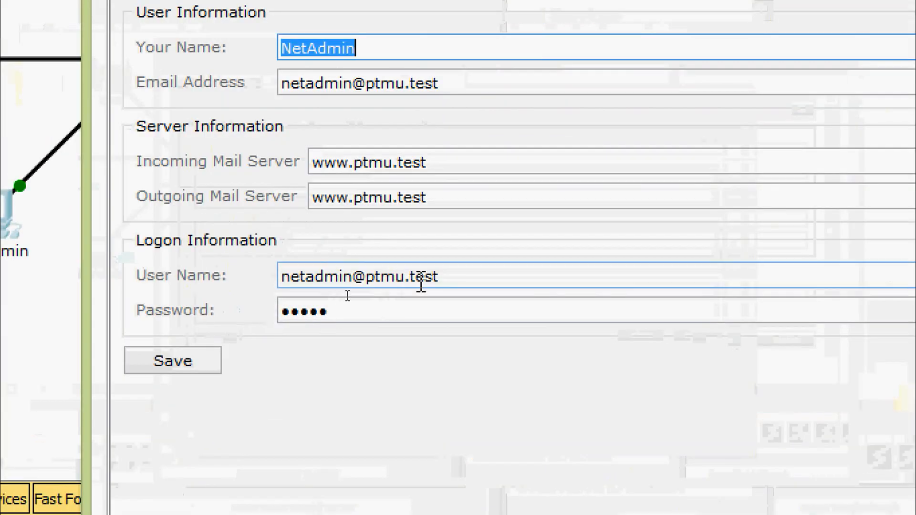
click(359, 296)
key(BackSpace)
key(BackSpace)
key(BackSpace)
key(BackSpace)
key(BackSpace)
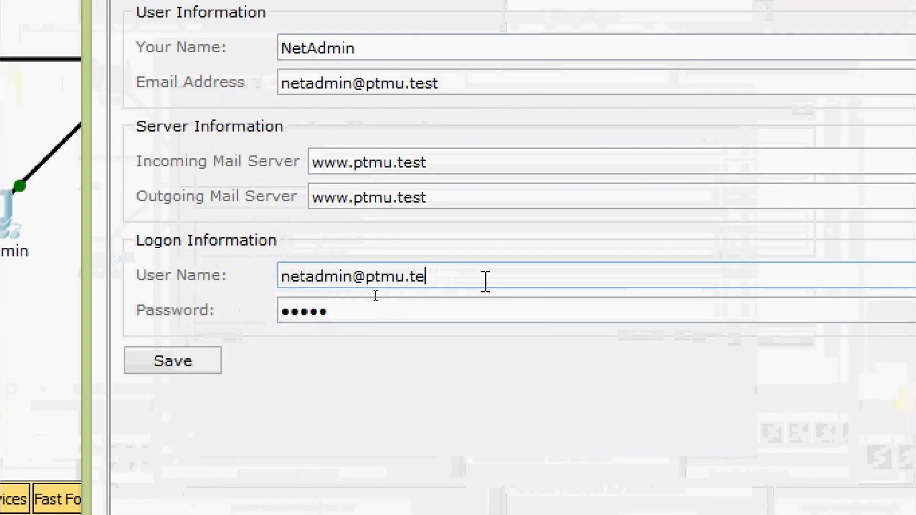
key(BackSpace)
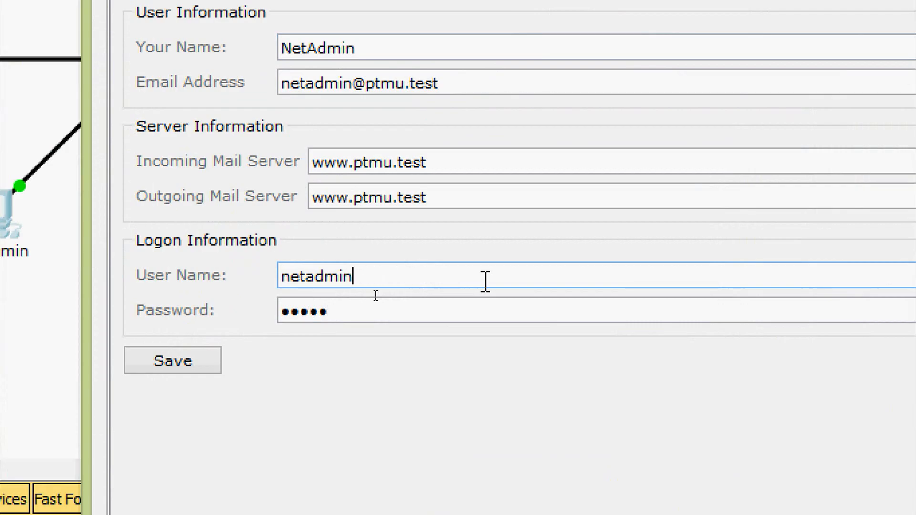
click(172, 367)
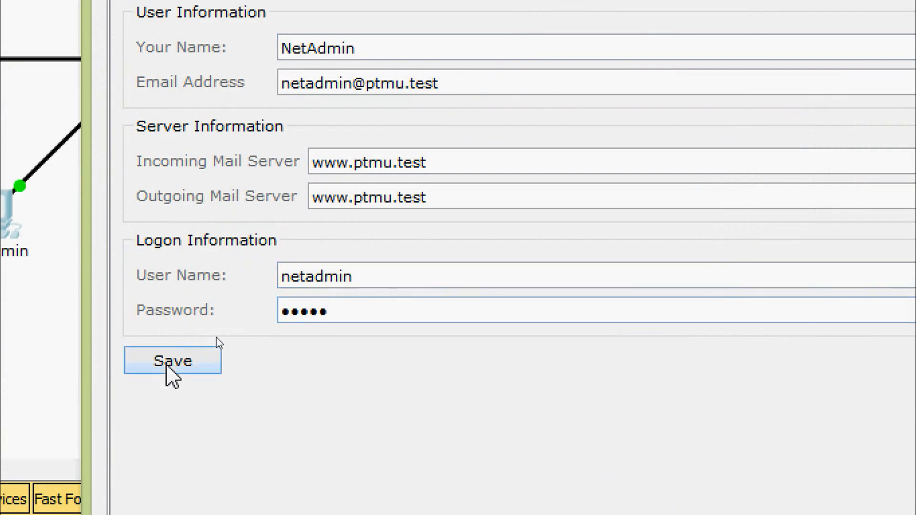
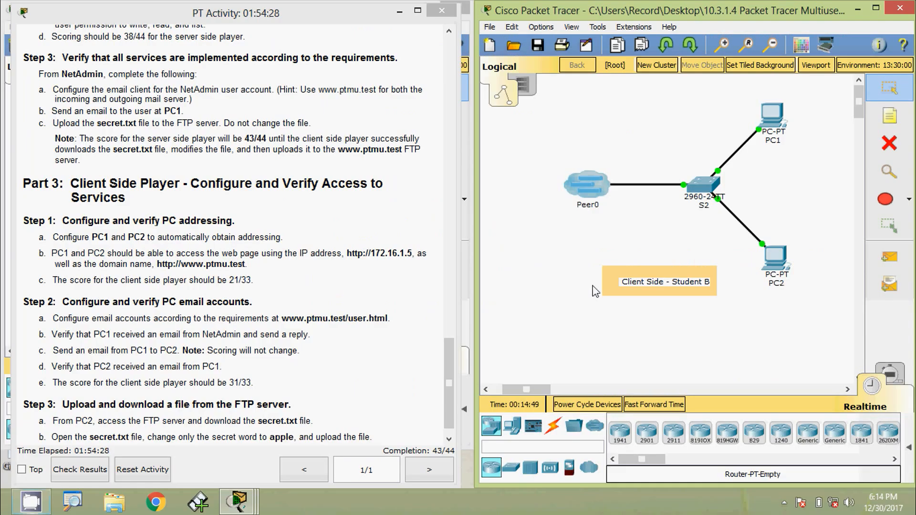
Set PC1's IPv4 configuration to DHCP so that it obtains its addressing automatically
click(771, 113)
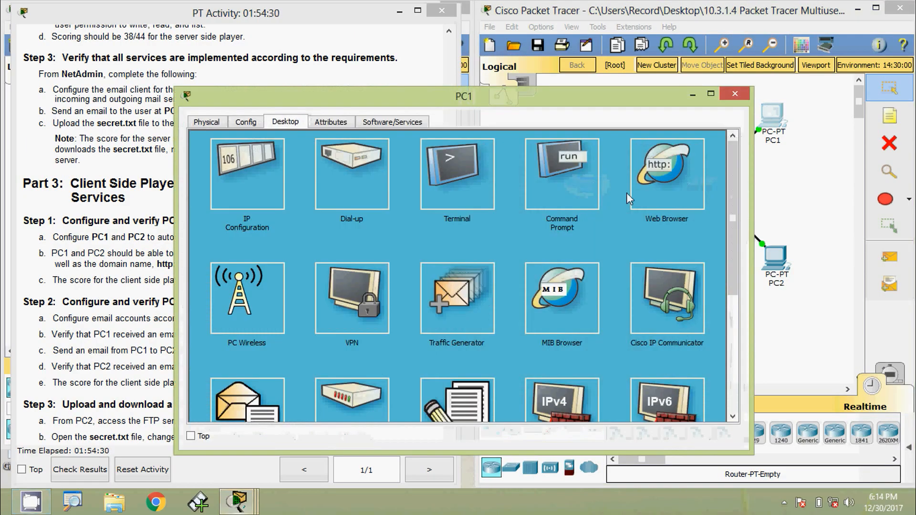
click(254, 170)
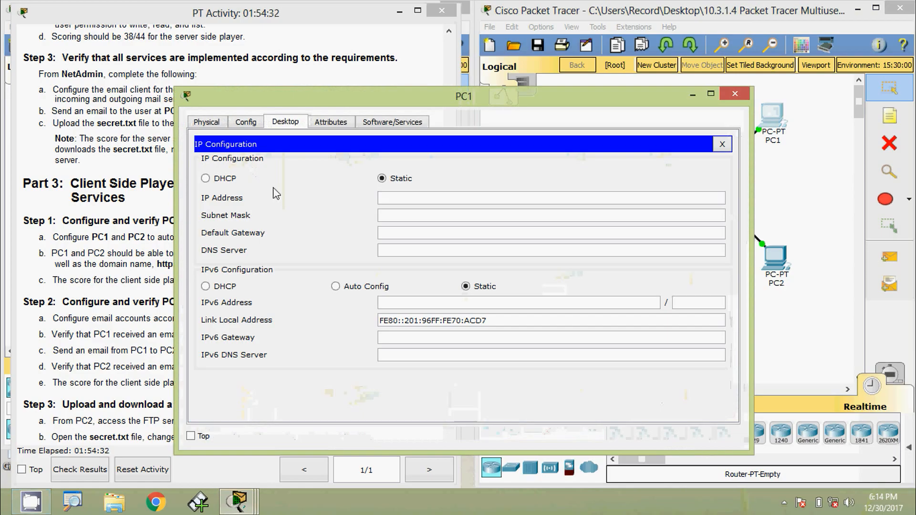
click(206, 179)
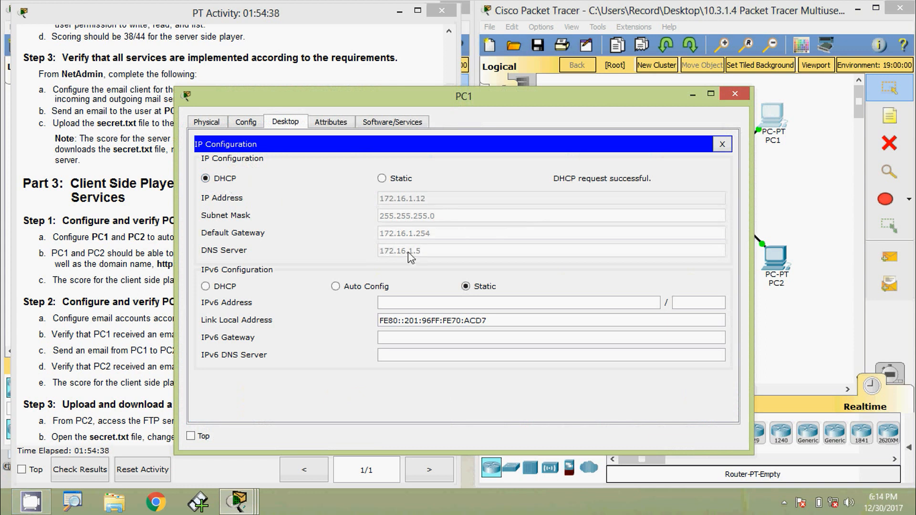
click(735, 94)
Switch PC2's IPv4 configuration from static to DHCP
click(775, 256)
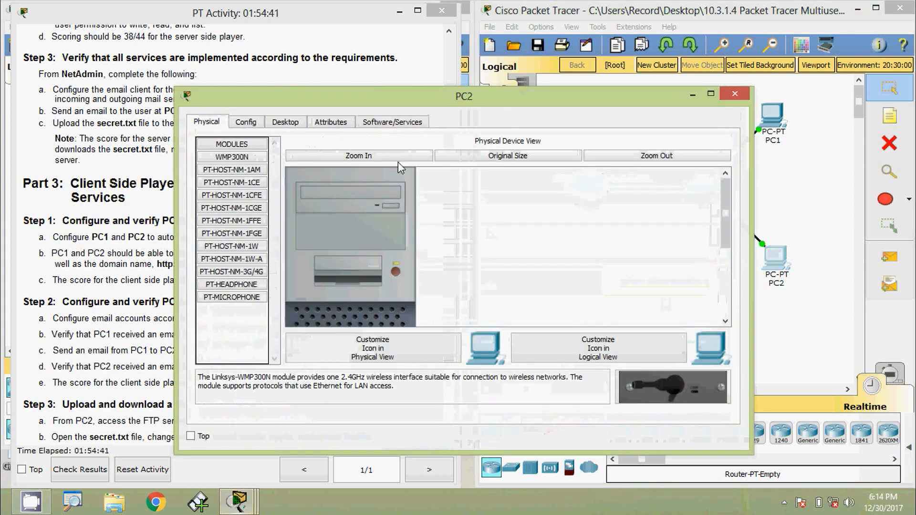
click(286, 122)
click(251, 180)
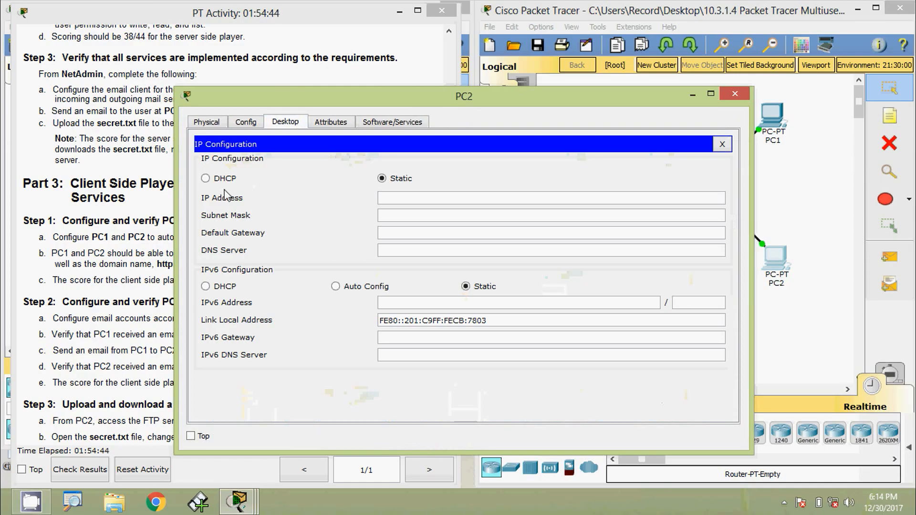
click(205, 179)
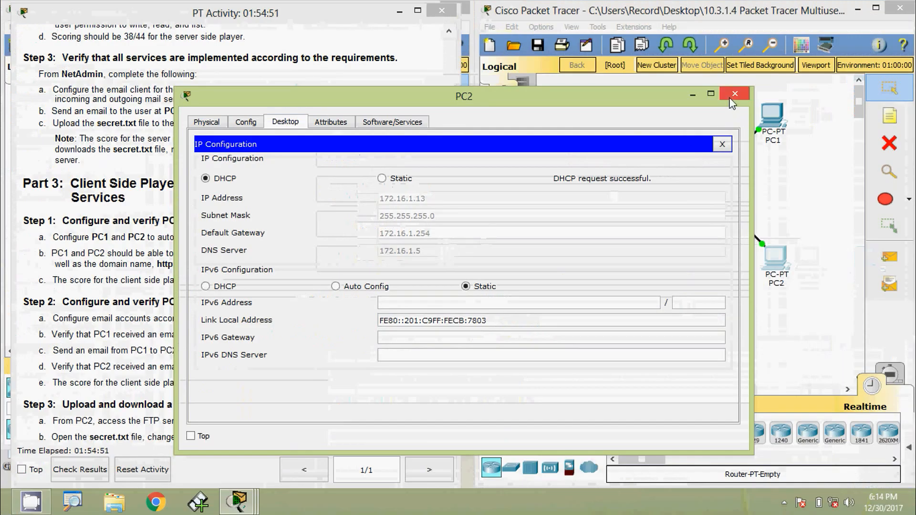
click(721, 95)
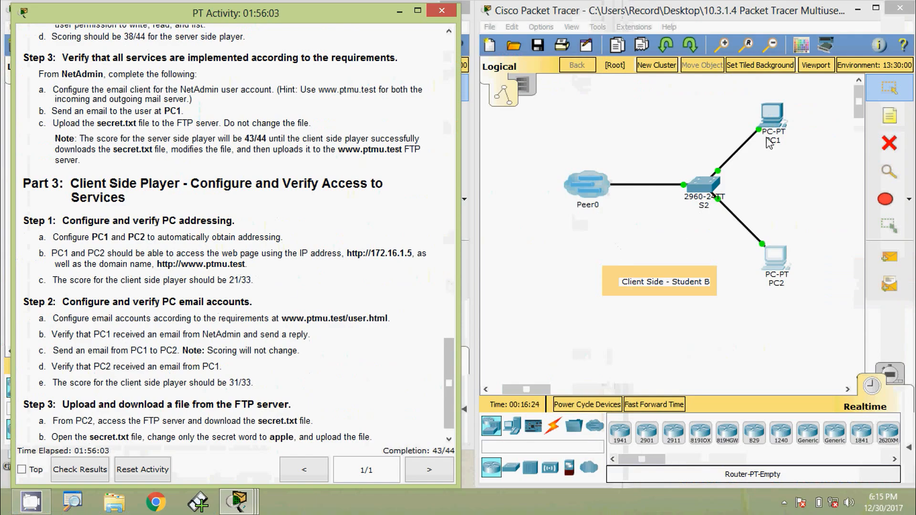
Load the web page at 172.16.1.5 in PC1's web browser to test access by IP address
click(770, 116)
click(667, 175)
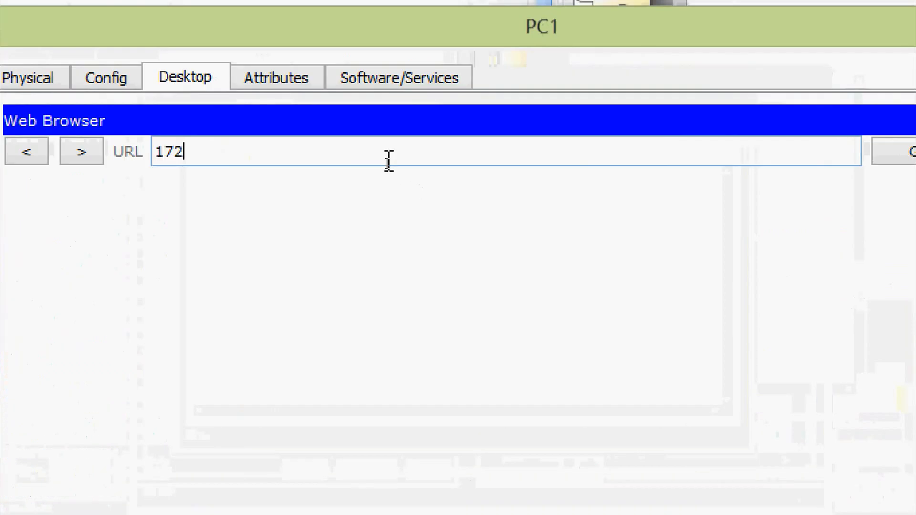
text(172.16)
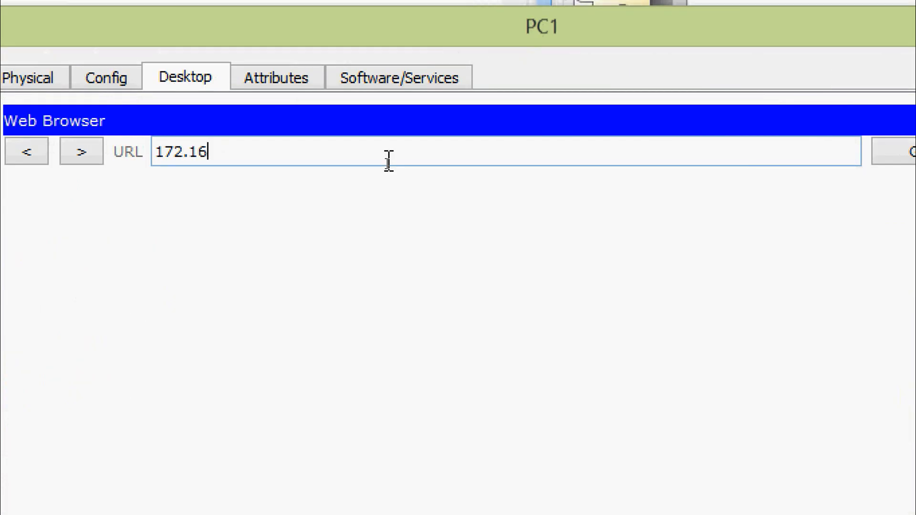
text(.1.5)
key(Return)
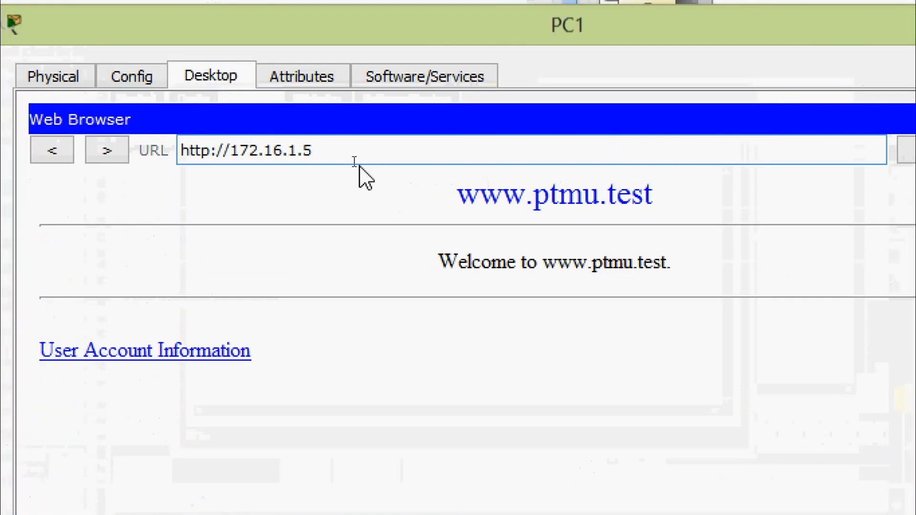
drag(355, 159, 250, 159)
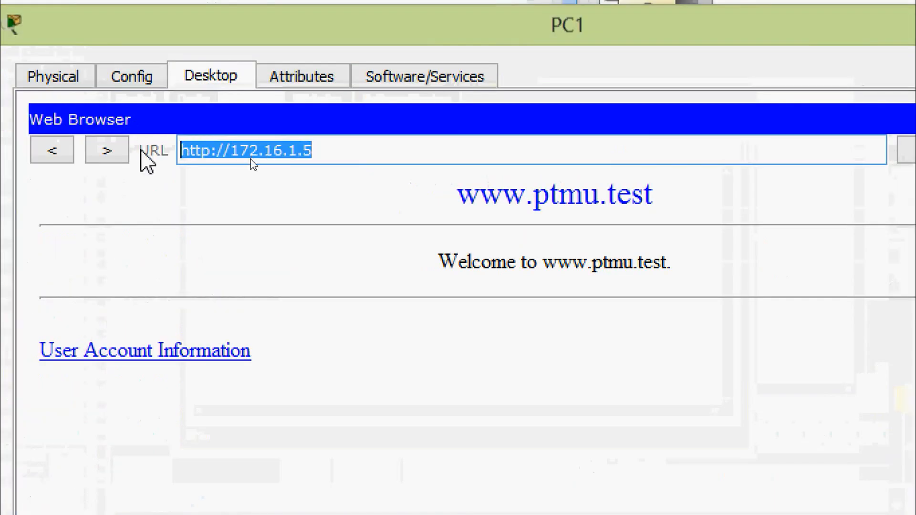
text(http://www.ptmu.test)
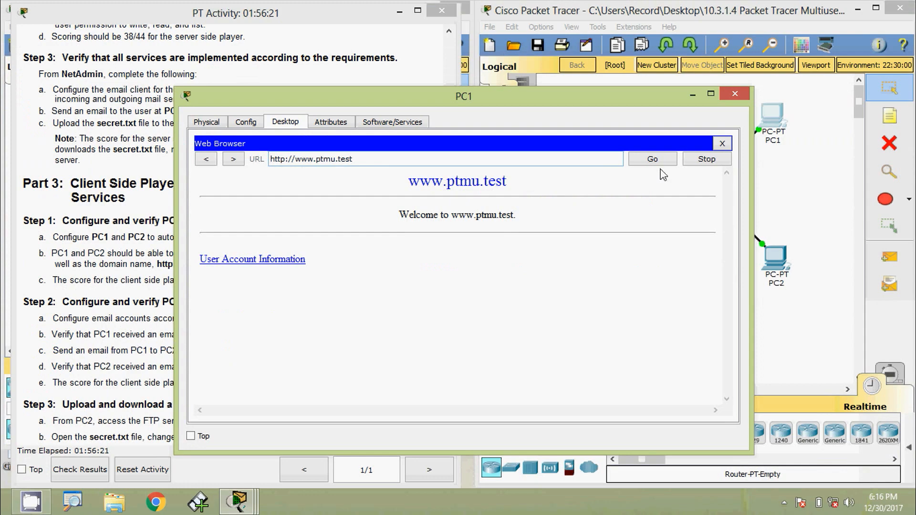
click(722, 143)
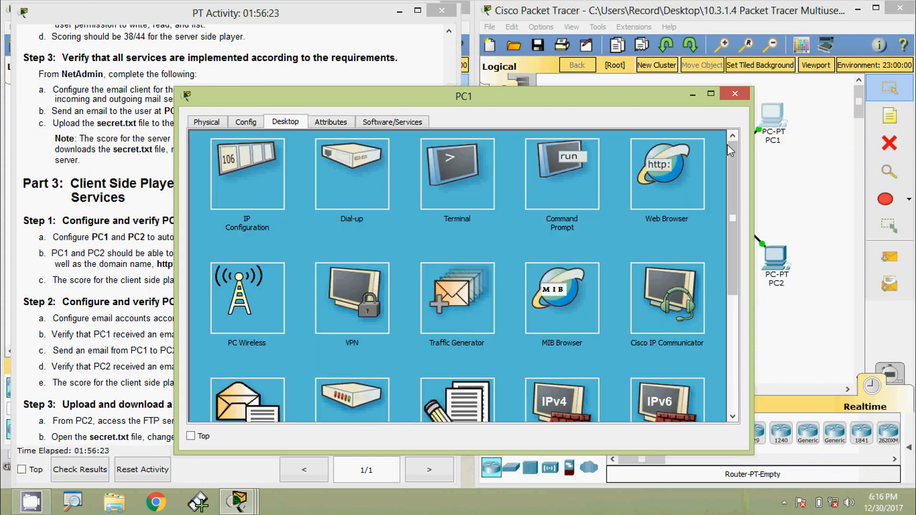
click(671, 184)
click(417, 161)
text(http://www.ptmu.test)
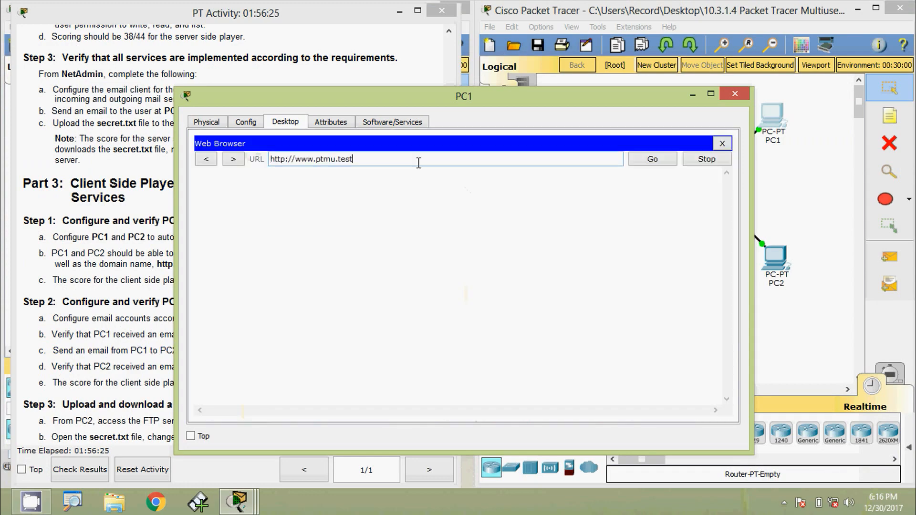
click(652, 160)
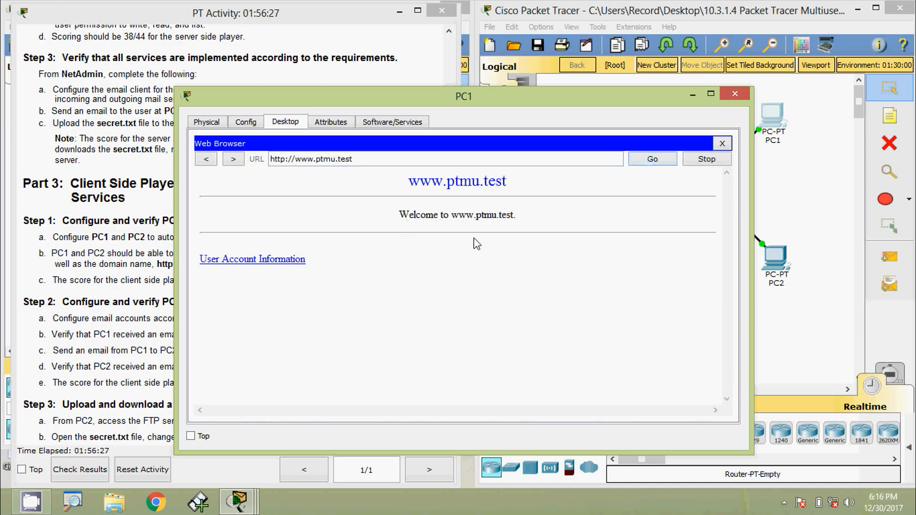
click(735, 94)
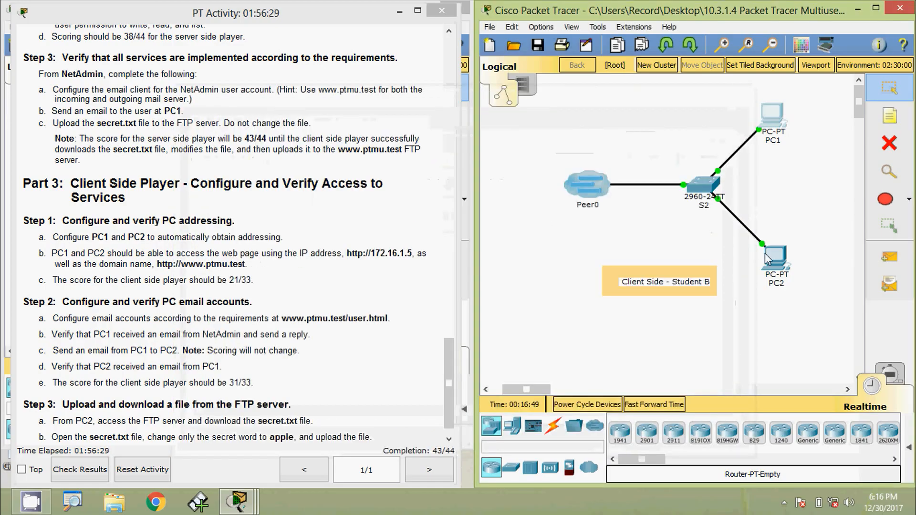
click(772, 256)
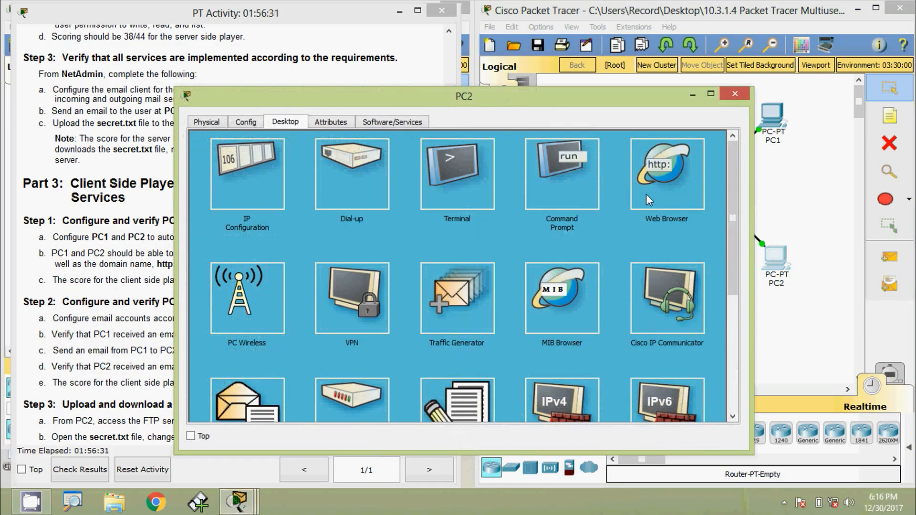
click(647, 194)
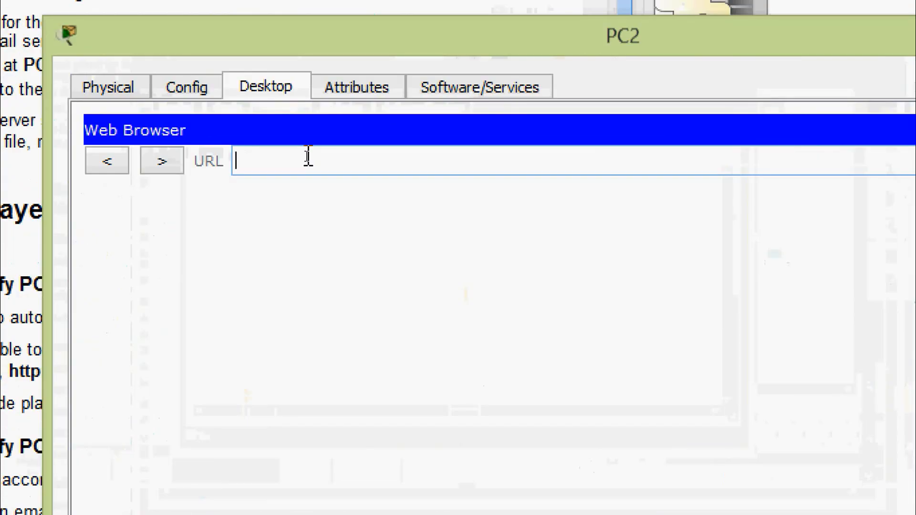
text(http://www.ptmu.test)
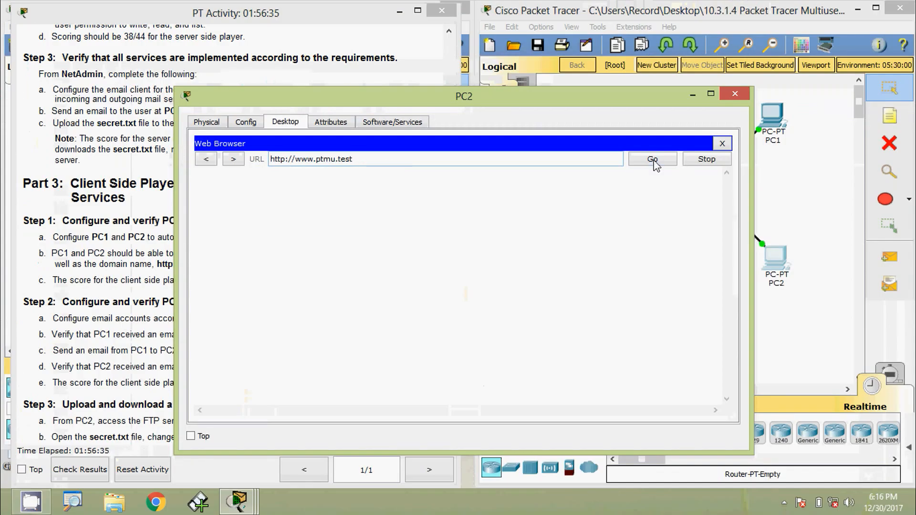
click(653, 161)
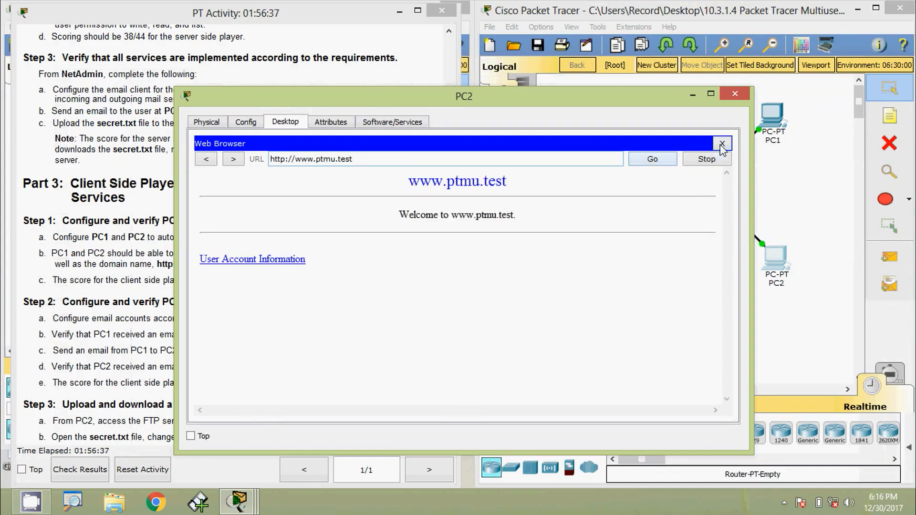
click(722, 144)
Test access by IP address from PC2 by loading 172.16.1.5 in its web browser
click(668, 164)
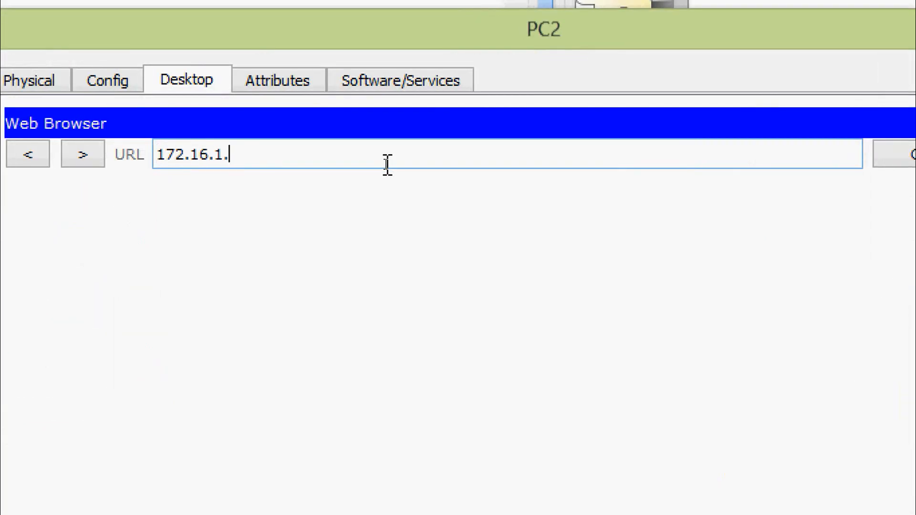
text(172.16.1.5)
key(Return)
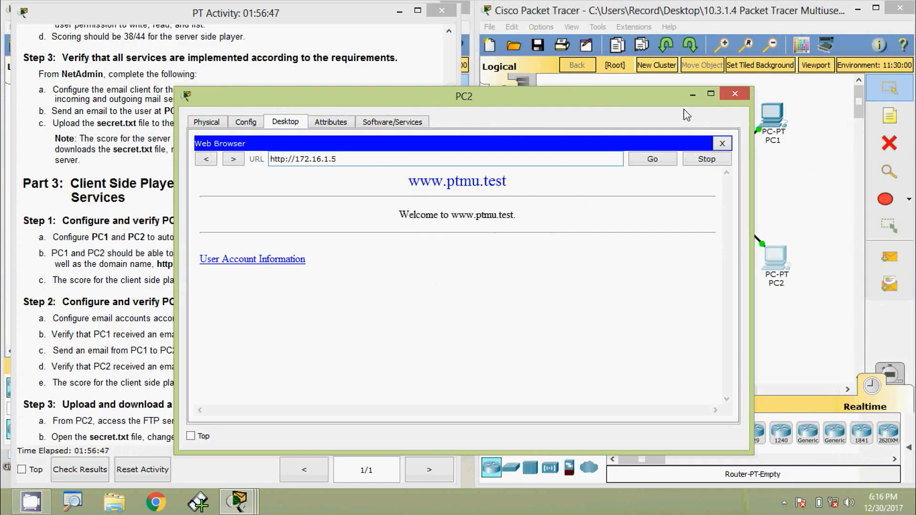
click(734, 94)
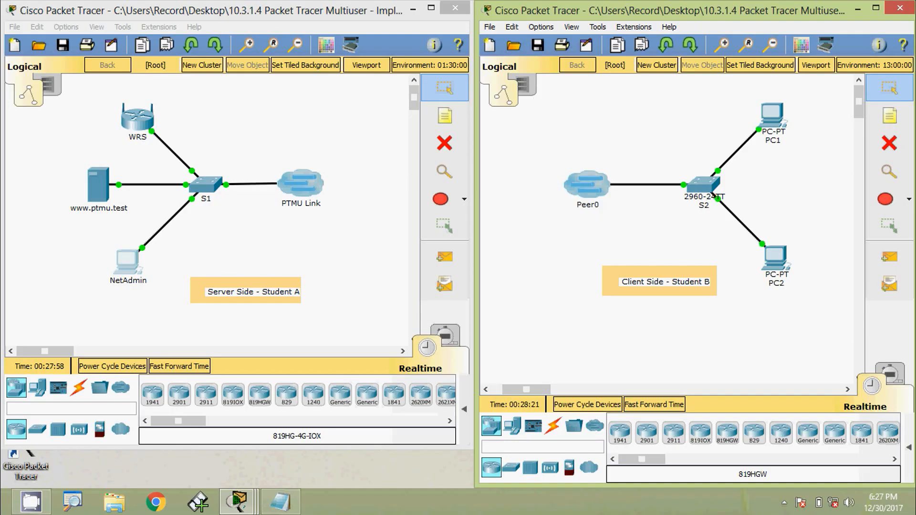
Open the mail configuration of PC1's email client and clear all of its existing entries
click(774, 121)
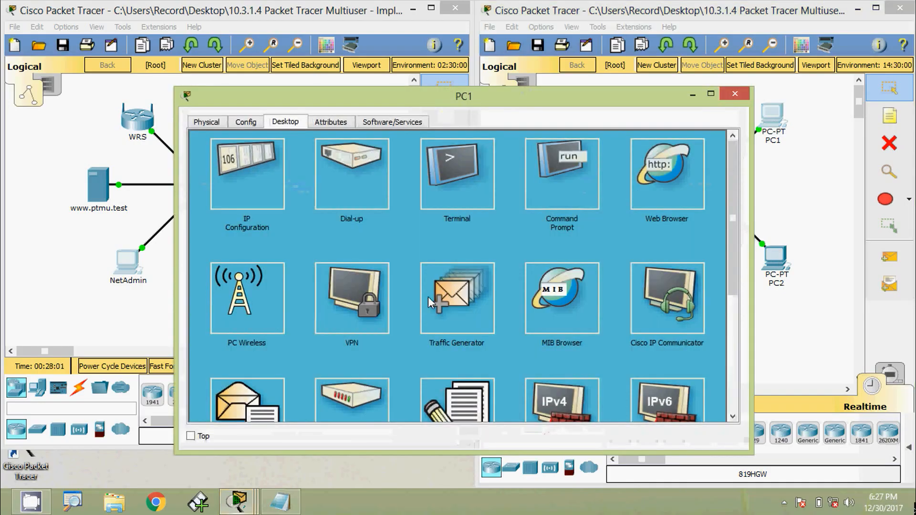
scroll(732, 274, down, 2)
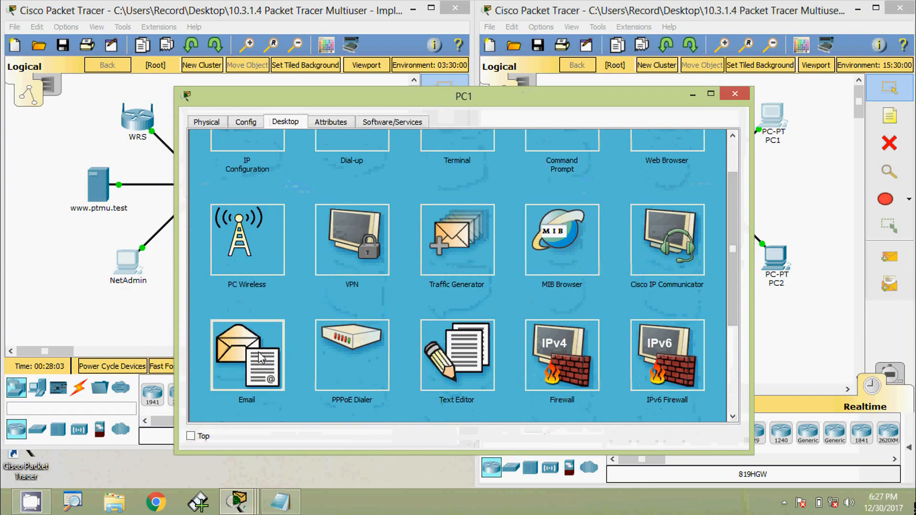
click(260, 358)
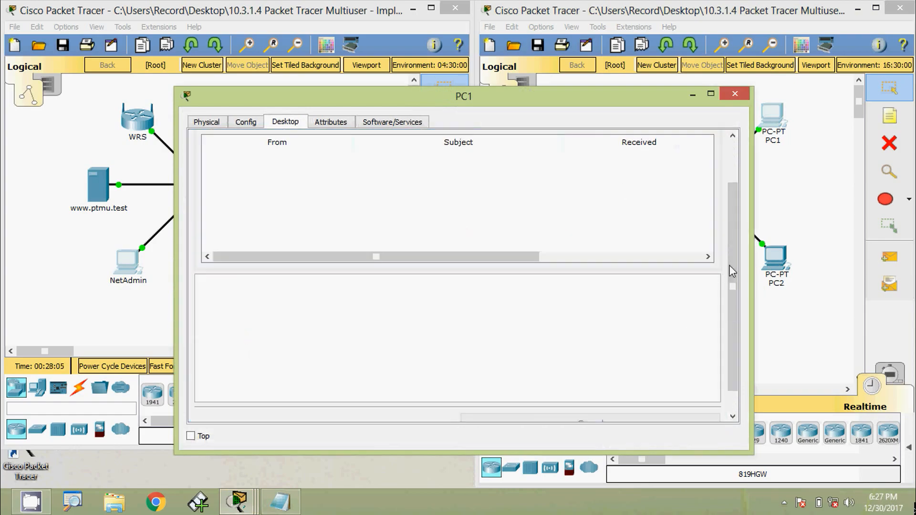
drag(732, 272, 739, 223)
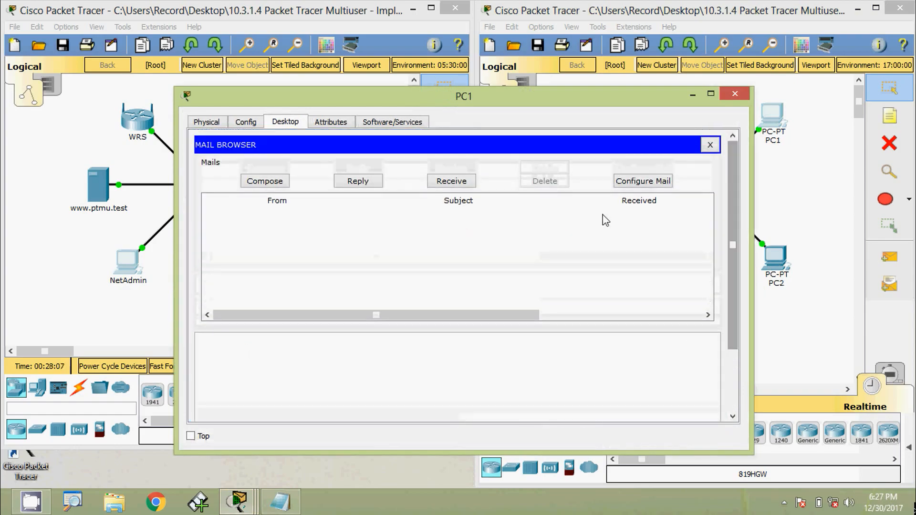
click(634, 182)
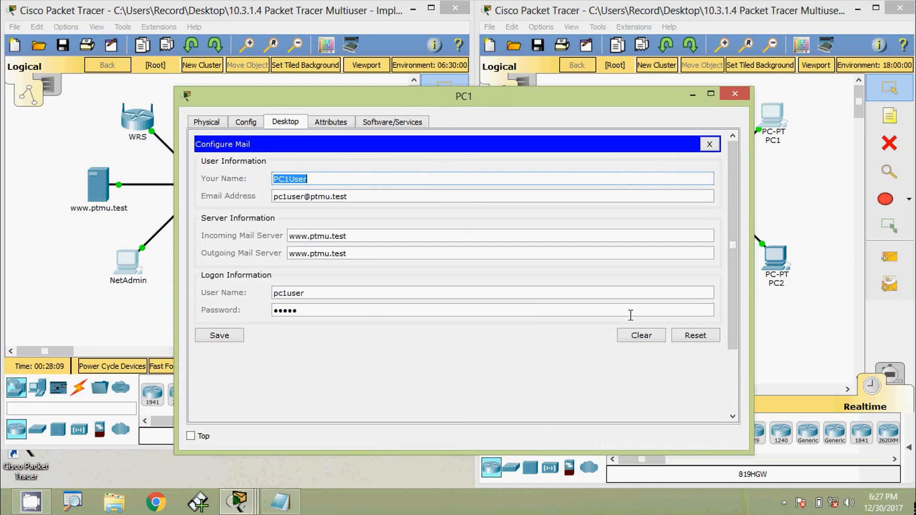
click(635, 335)
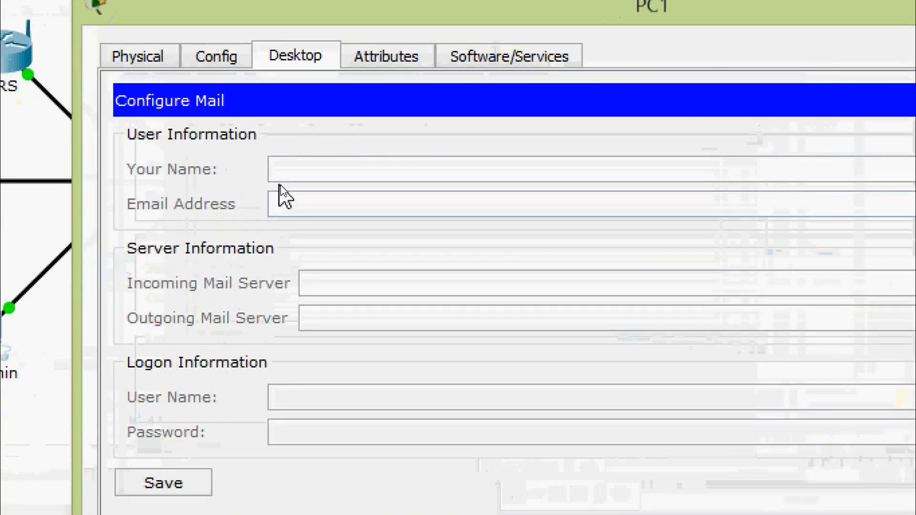
click(288, 181)
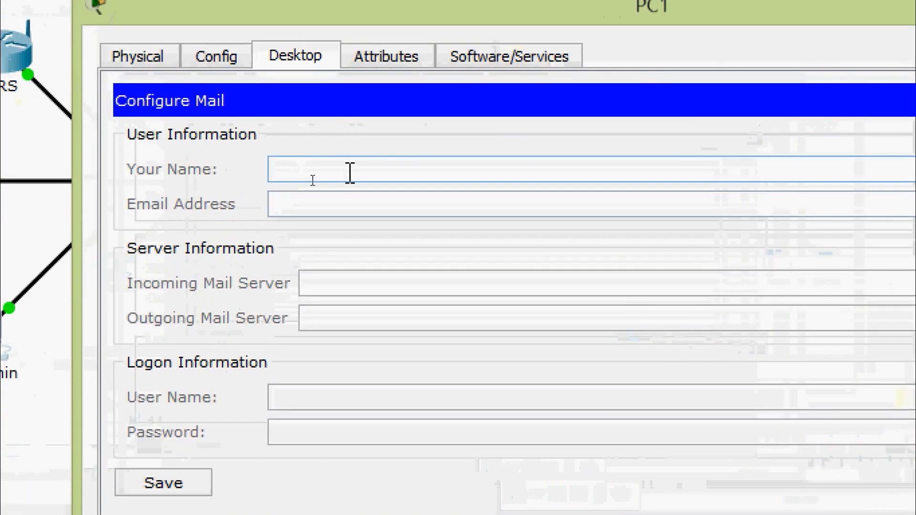
text(PC1)
key(Tab)
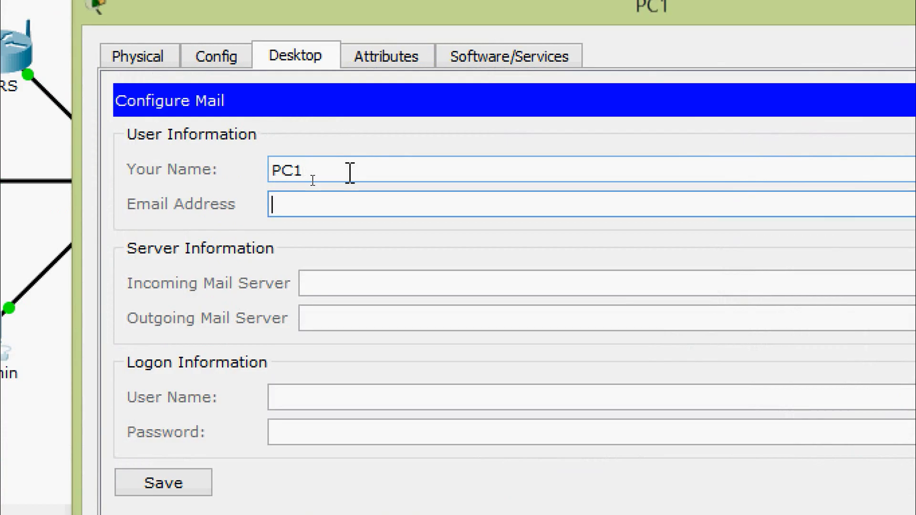
click(341, 281)
text(www.ptmu.test)
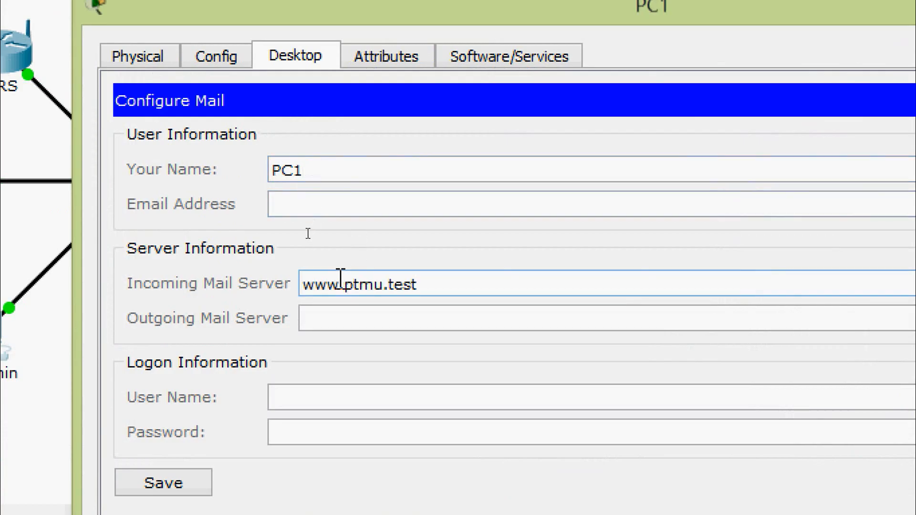
click(336, 320)
text(www.ptmu.test)
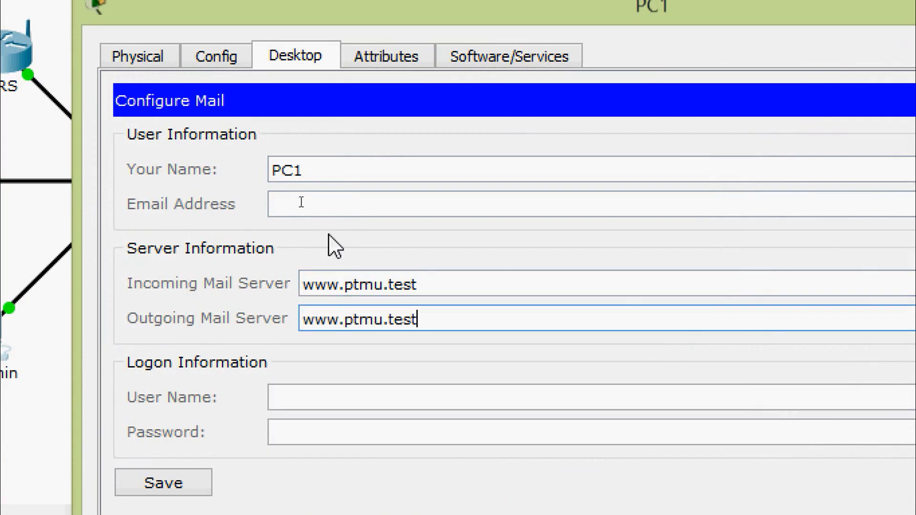
Enter the PC1 user's email address in PC1's mail configuration
click(327, 204)
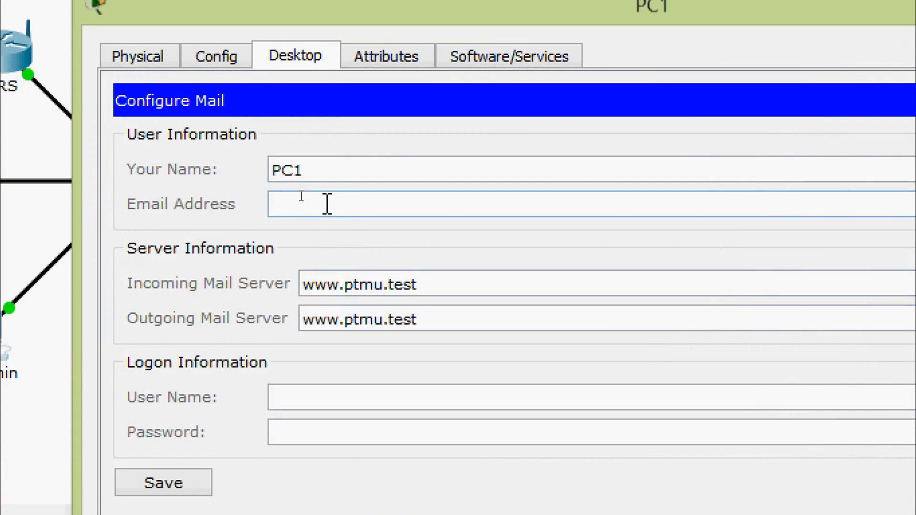
text(pc1user@ptmu.test)
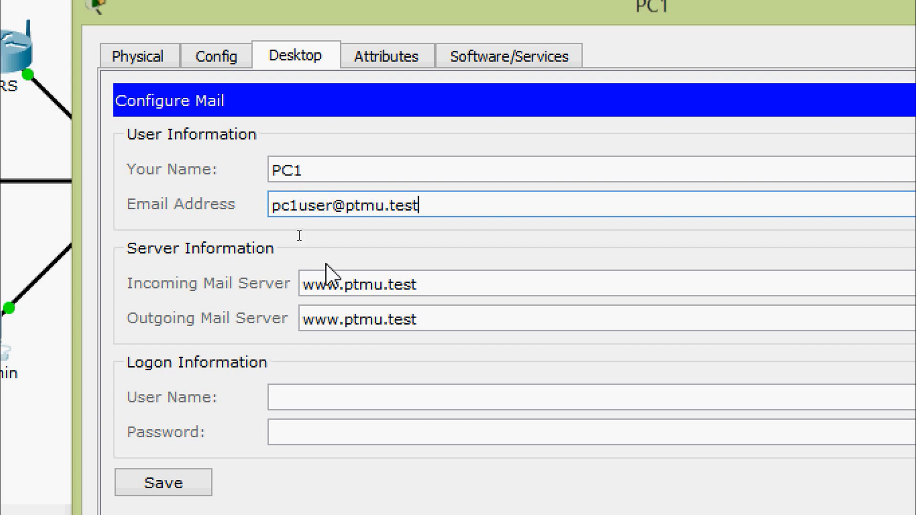
Enter pc1user as the logon user name and the account password in PC1's mail configuration, and save it
click(319, 396)
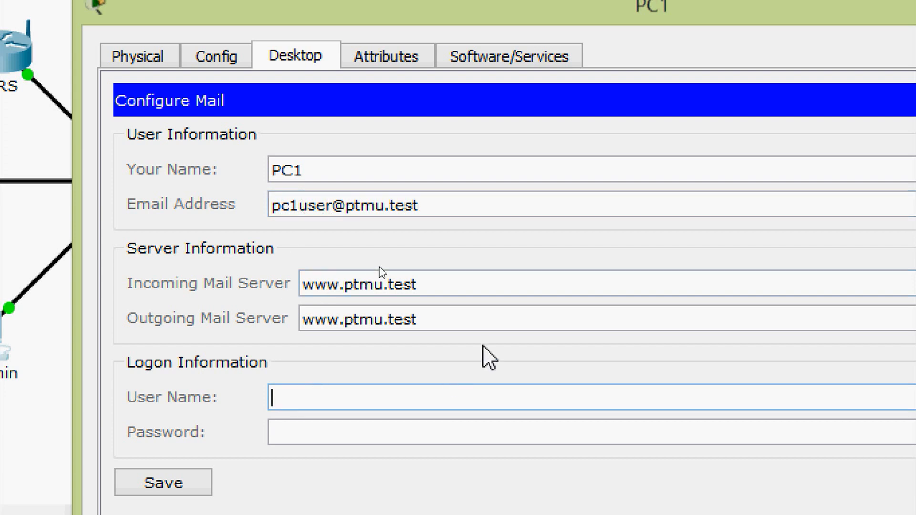
text(pc1user)
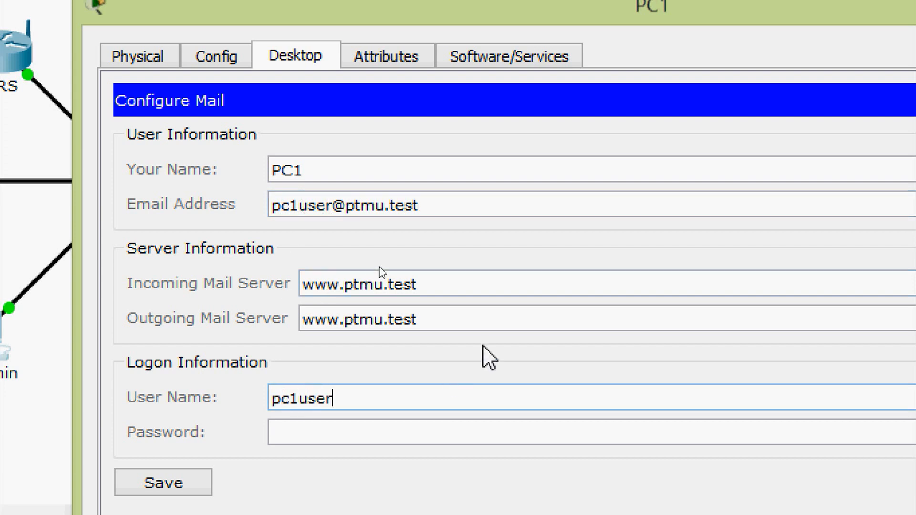
key(Tab)
text(1234)
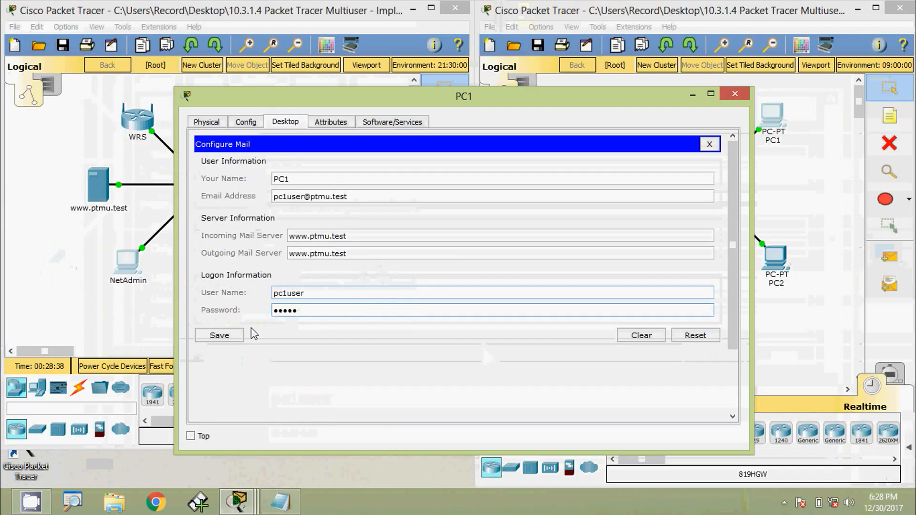
click(222, 336)
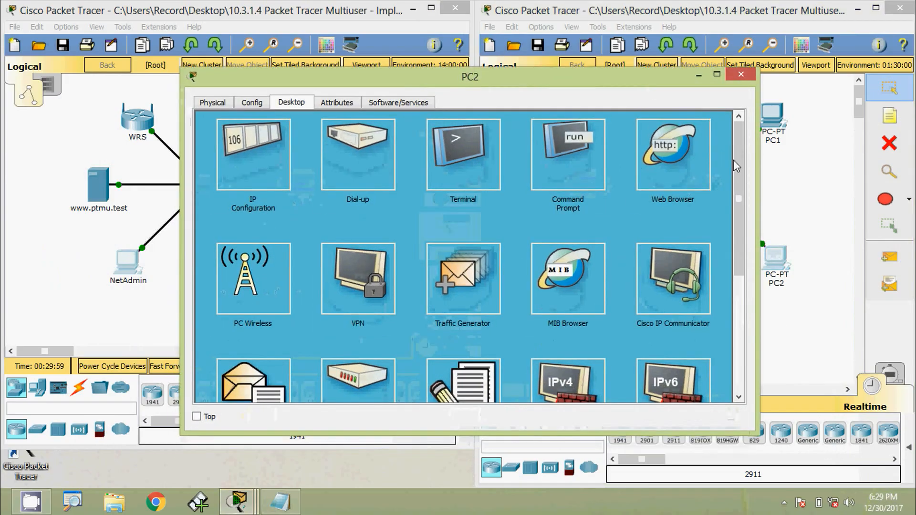
Open the mail configuration of PC2's email client and set the name to PC2
drag(734, 159, 736, 197)
click(228, 325)
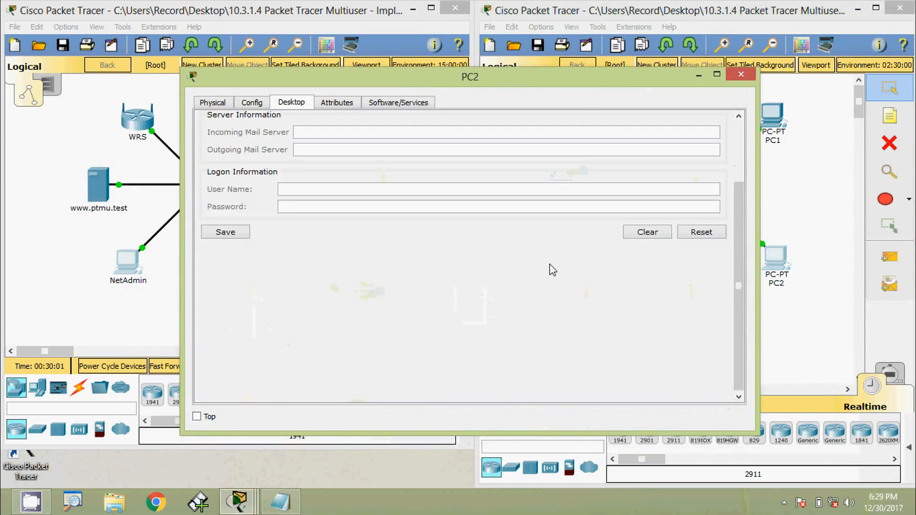
drag(736, 231, 736, 170)
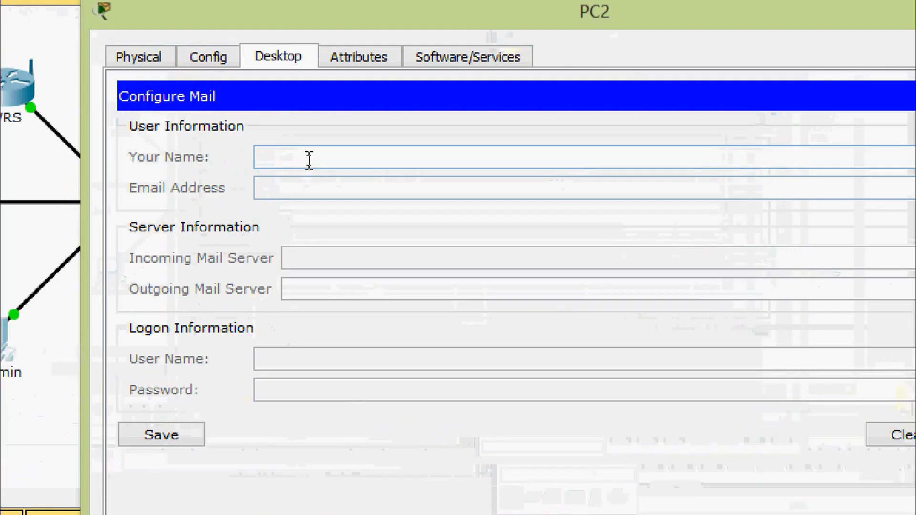
click(309, 160)
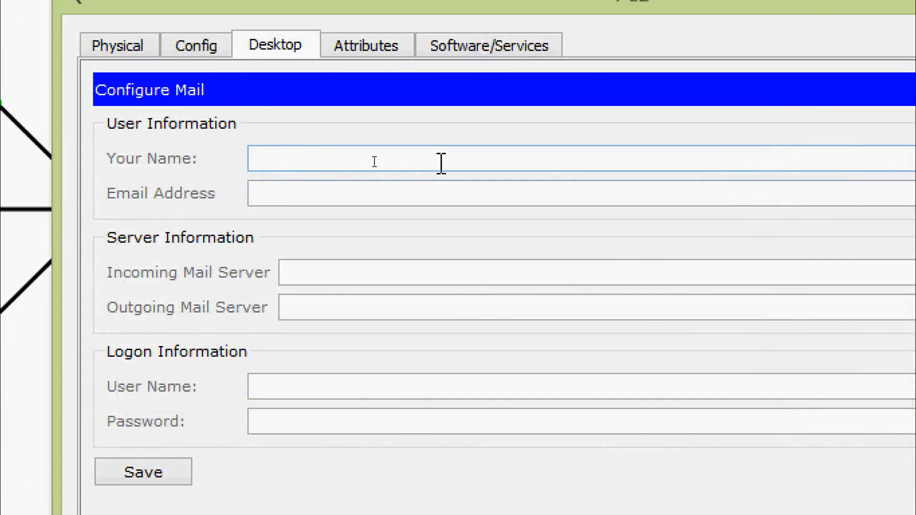
text(PC2)
key(Tab)
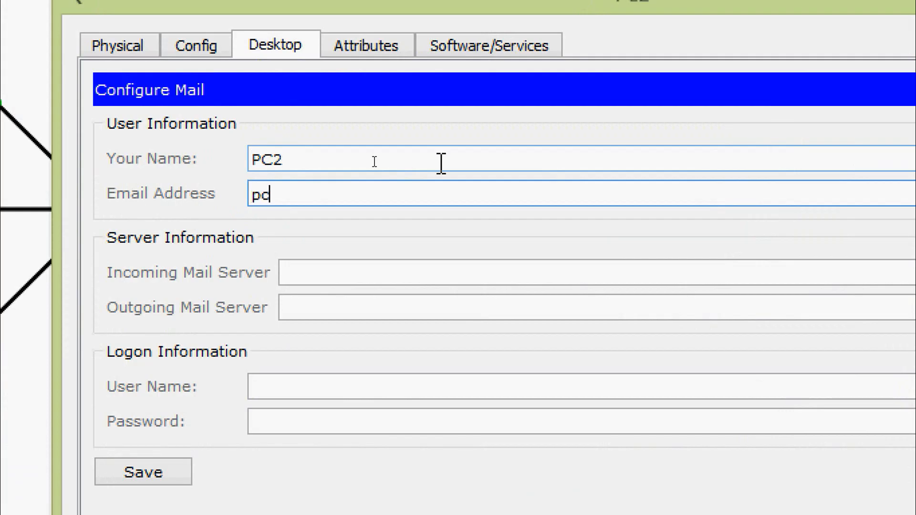
text(pc2user@)
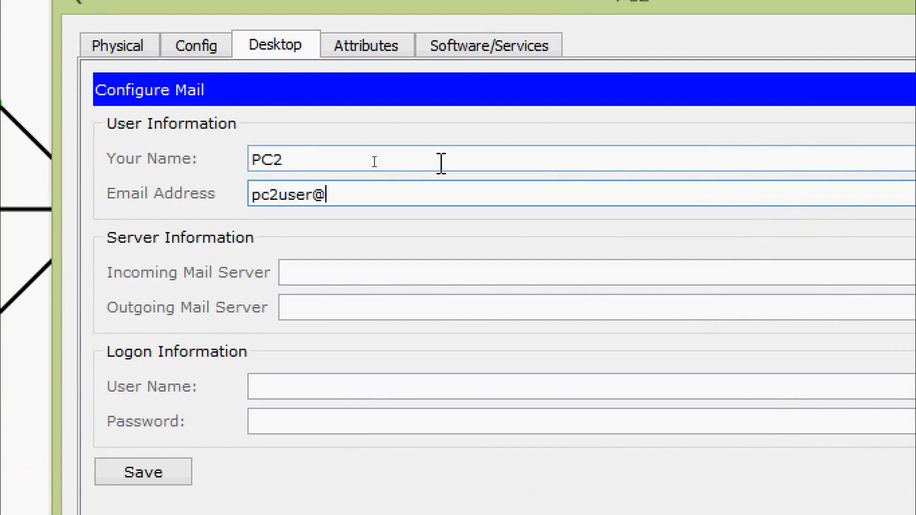
click(364, 272)
text(www.ptmu.test)
click(371, 194)
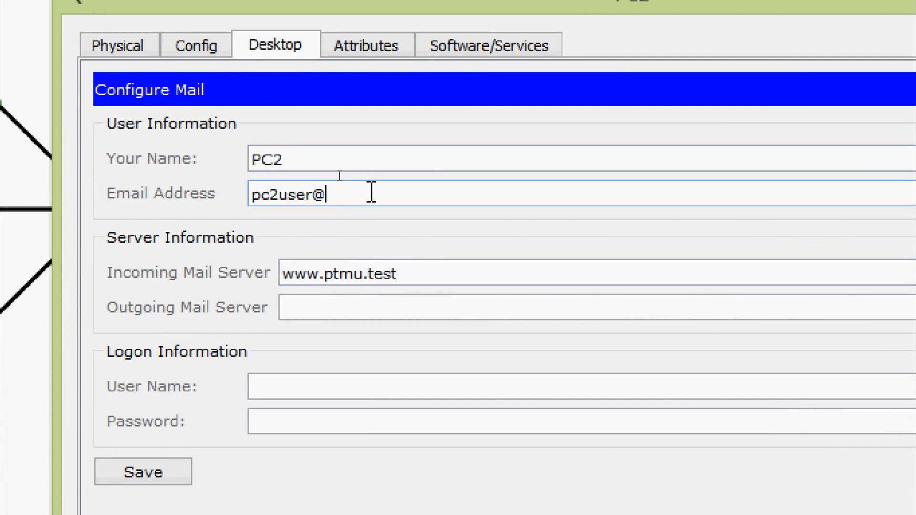
text(ptmu)
text(.test)
click(323, 307)
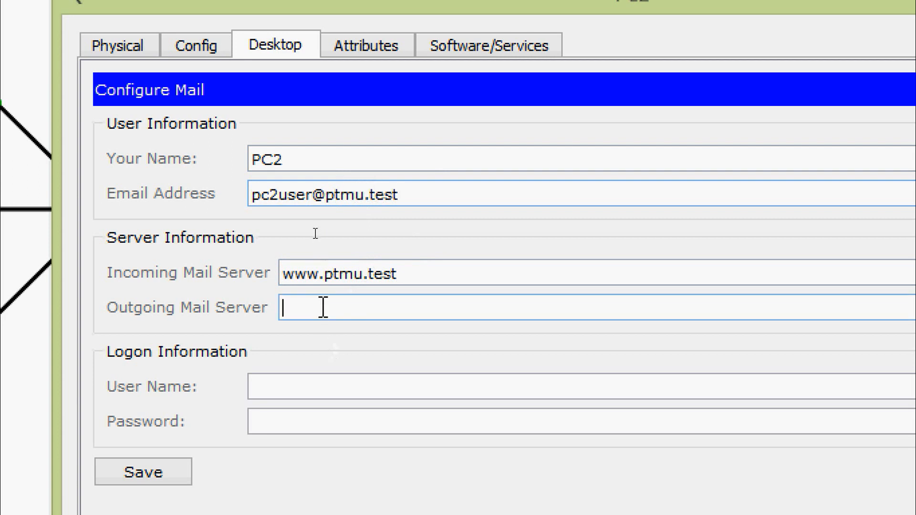
text(www.ptmu.test)
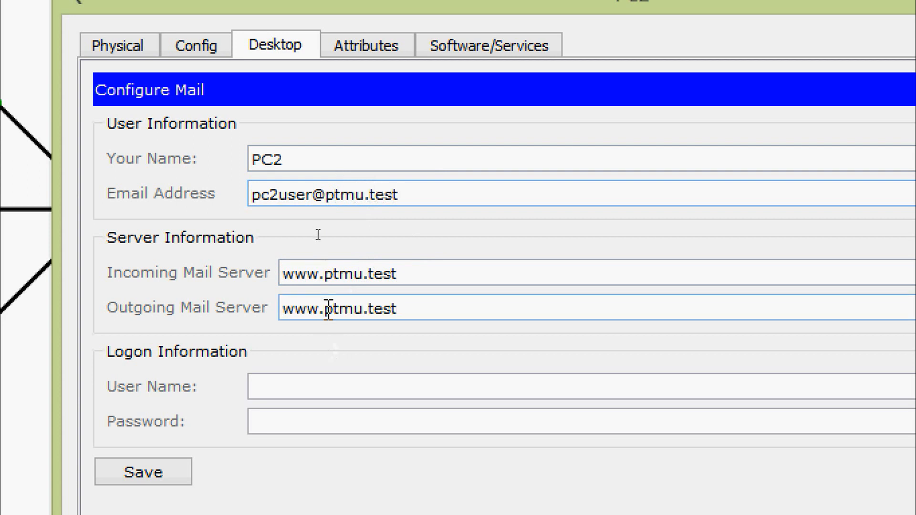
Enter pc2user as the logon user name and the account password in PC2's mail configuration, save it and close PC2
click(303, 388)
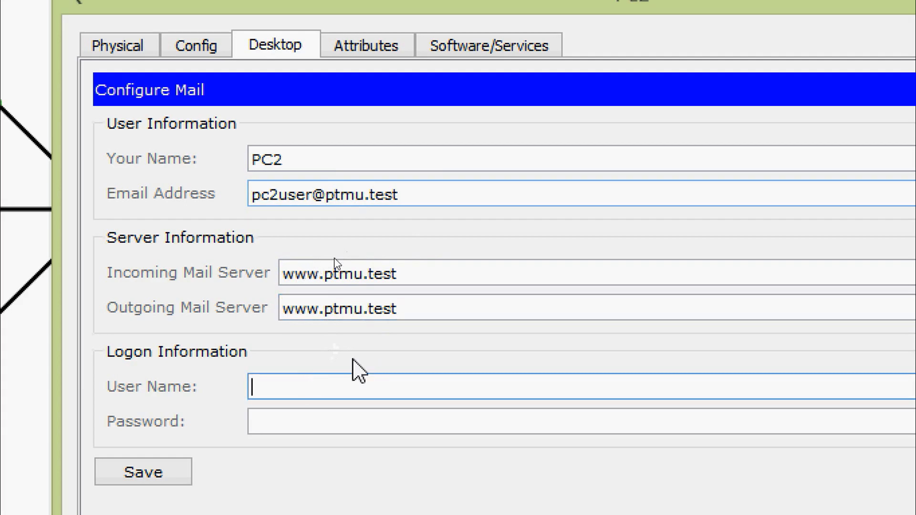
text(pc2user)
key(Tab)
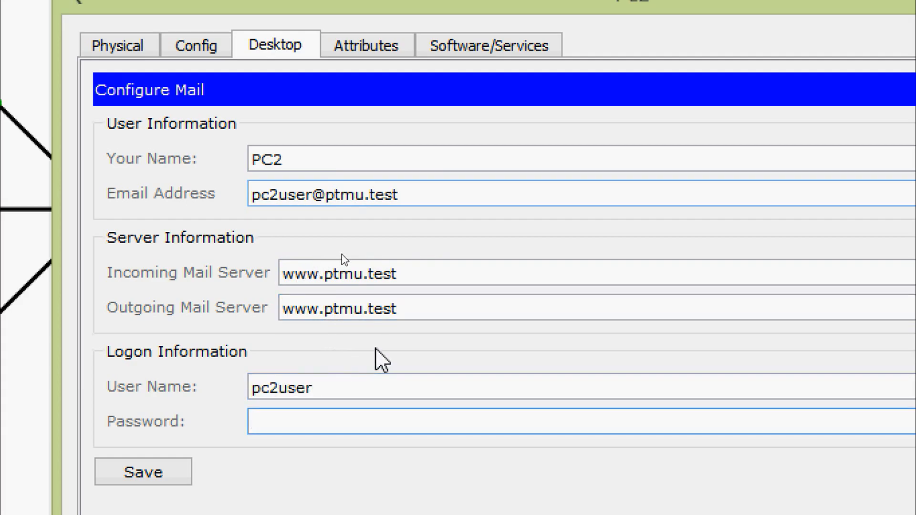
text(123)
key(BackSpace)
key(BackSpace)
key(BackSpace)
text(cisco)
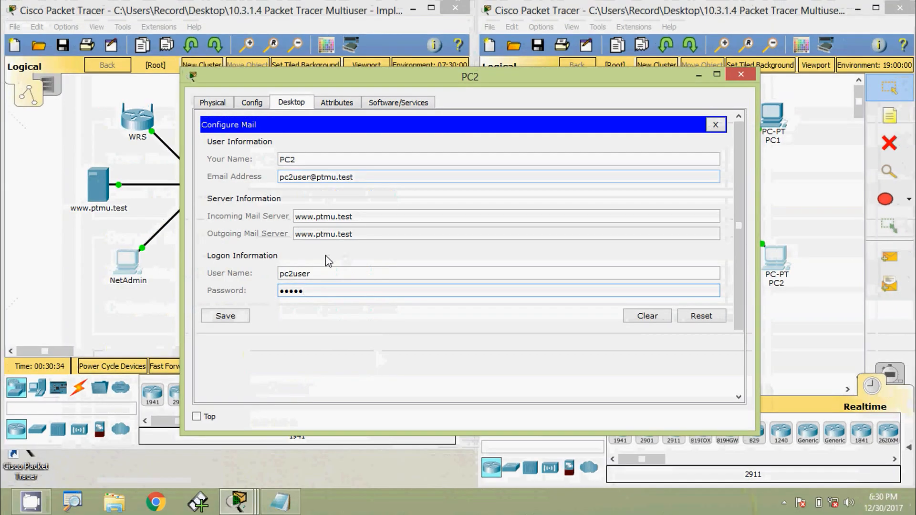
click(229, 316)
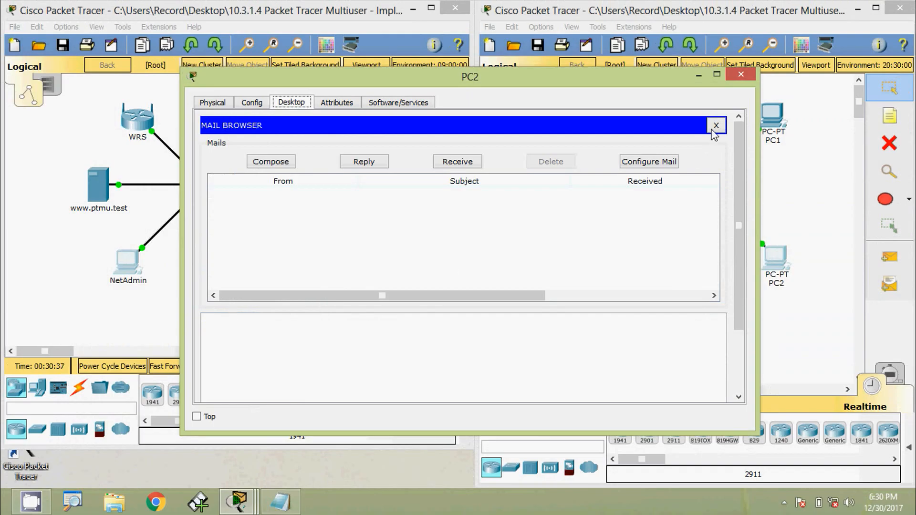
click(716, 126)
click(741, 76)
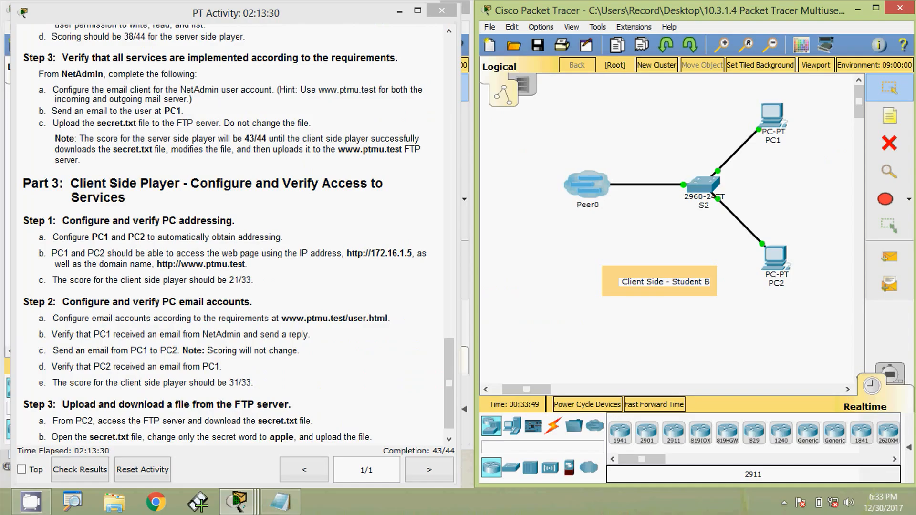
Receive the mail in PC1's email client and open the Welcome PC1 message from NetAdmin
click(770, 125)
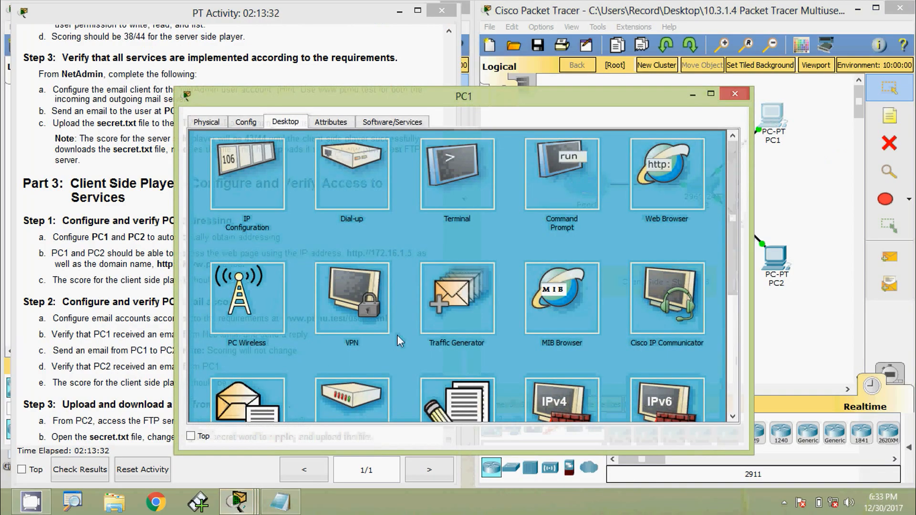
click(237, 410)
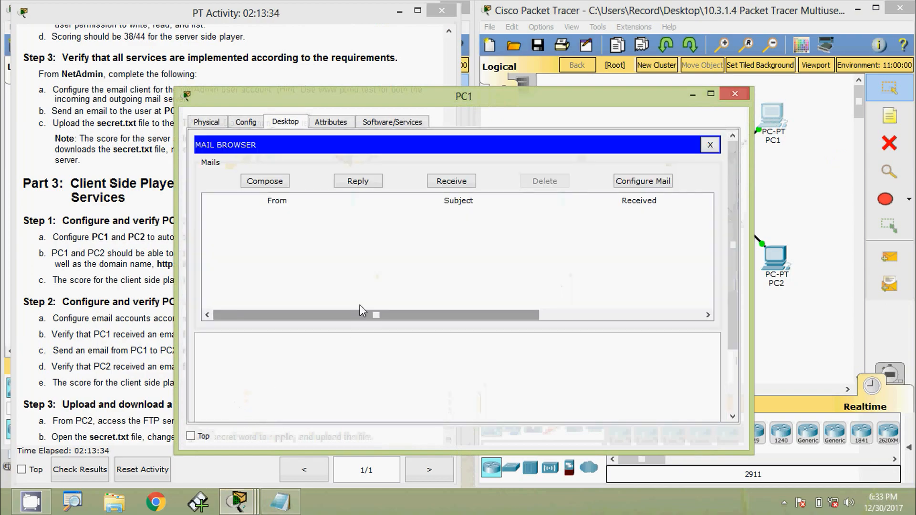
click(445, 186)
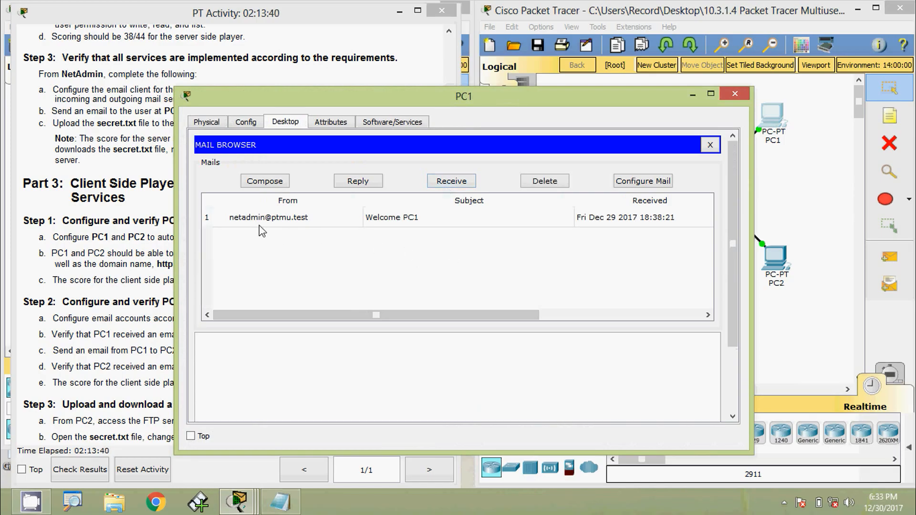
double_click(302, 221)
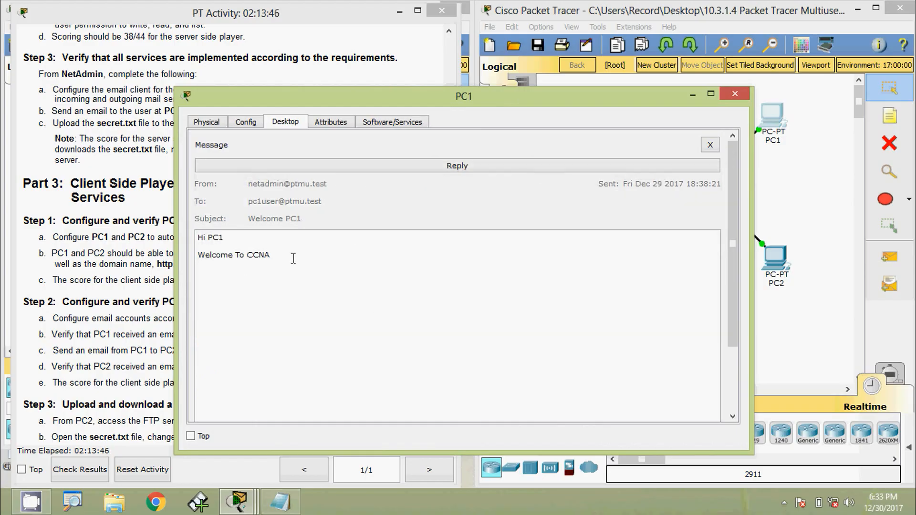
Reply to NetAdmin's message from PC1 with the text "Thank you NetAdmin" and send it
click(453, 173)
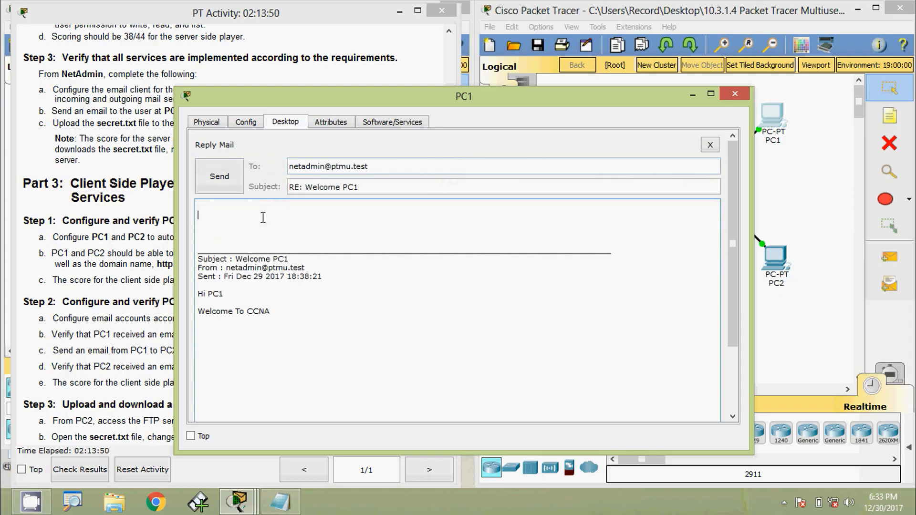
text(RT)
text(ank you NetAdmin)
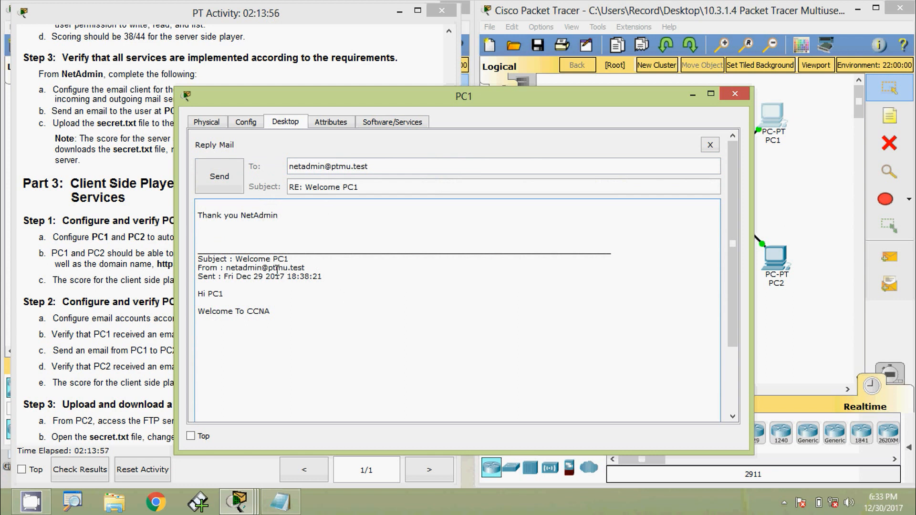
click(220, 186)
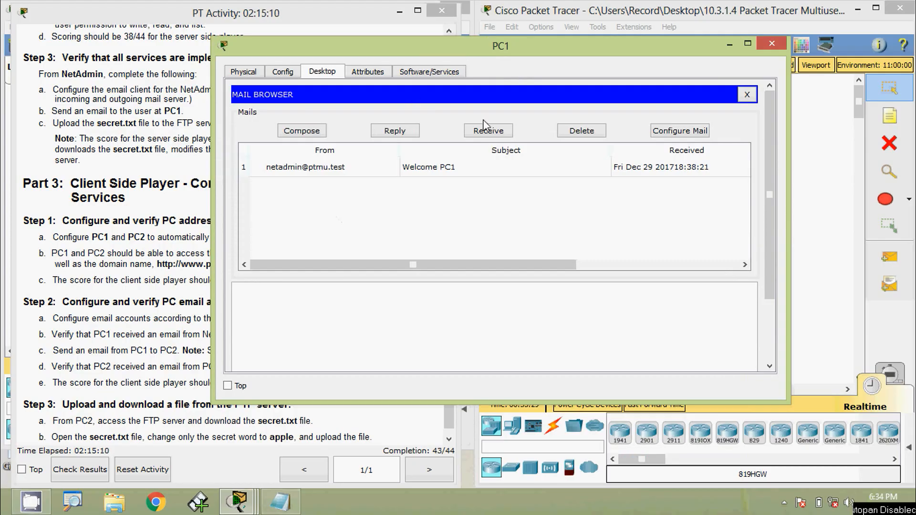
Send an email from PC1 to the PC2 user with subject "Welcome" and body "Hi PC2", "Welcome to CCNA", and close PC1
click(307, 135)
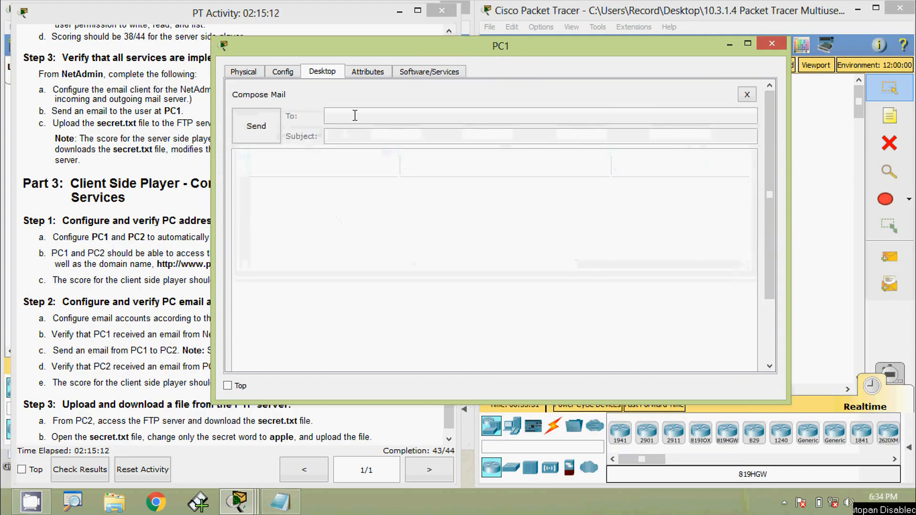
key(ctrl+v)
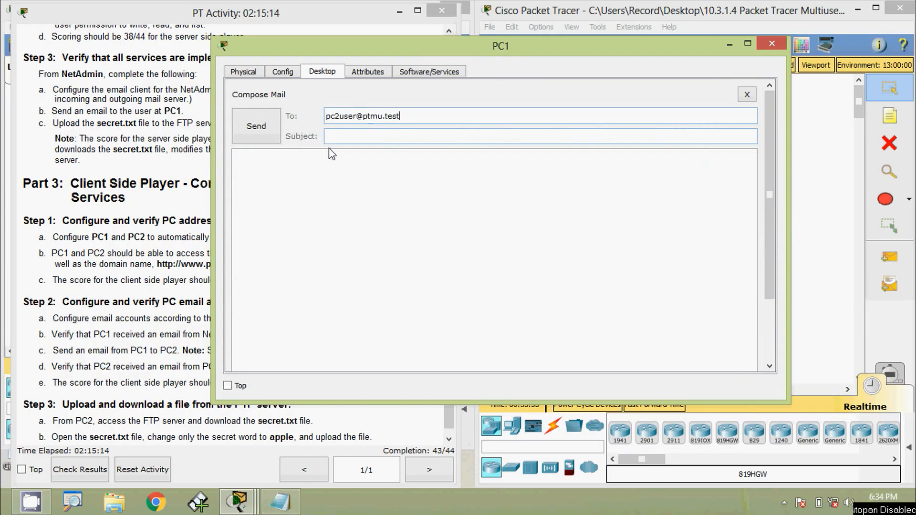
click(378, 135)
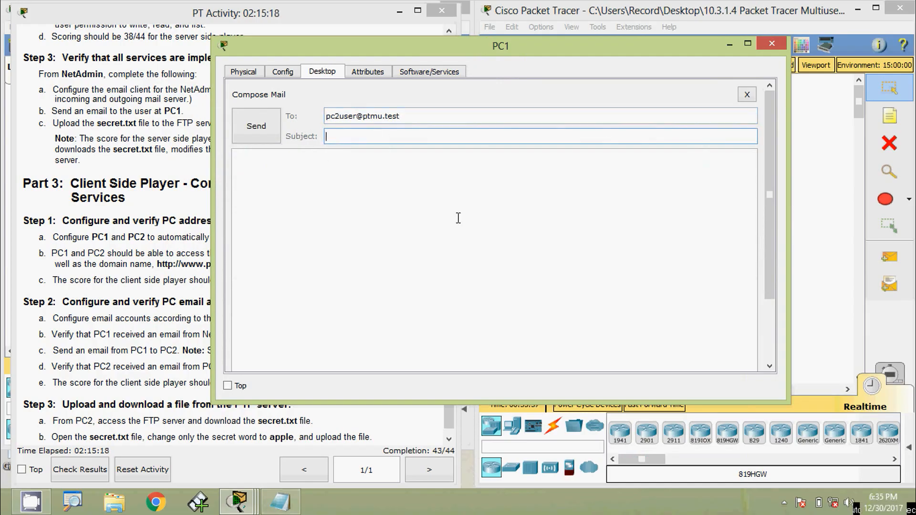
text(Welcome)
click(458, 219)
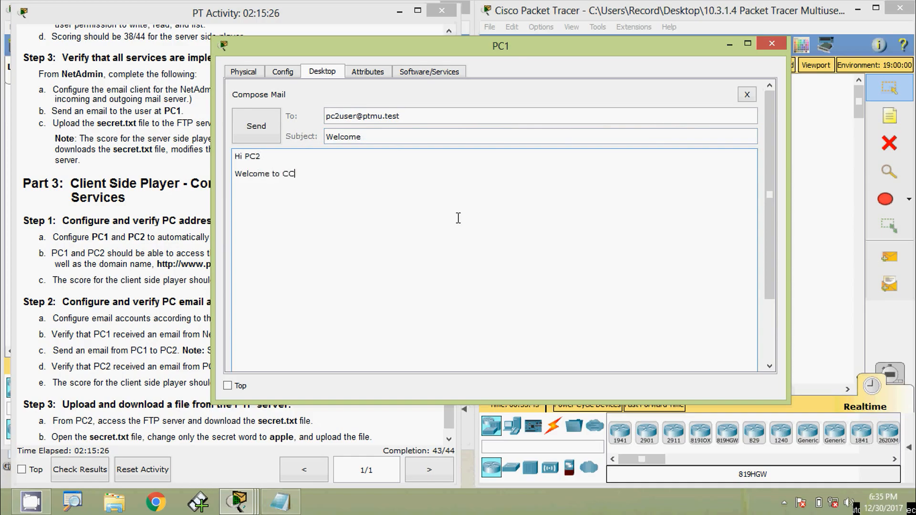
text(NA)
click(260, 125)
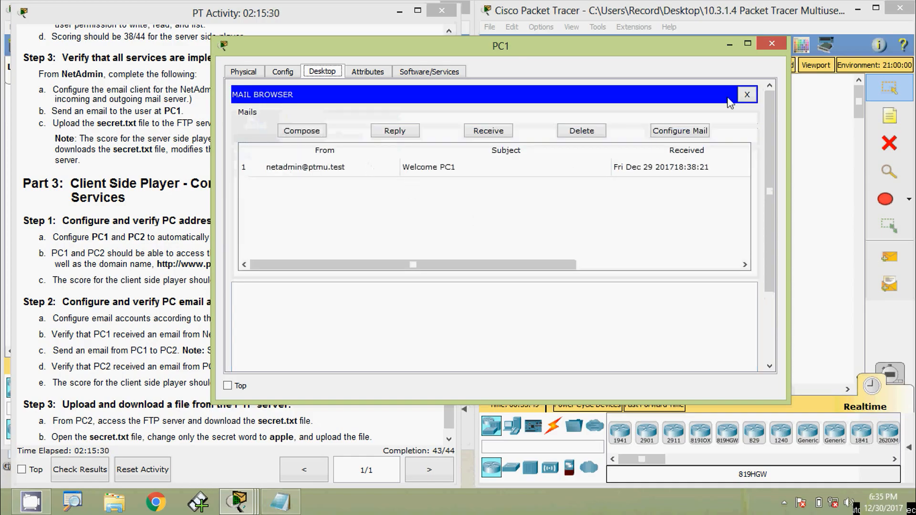
click(771, 44)
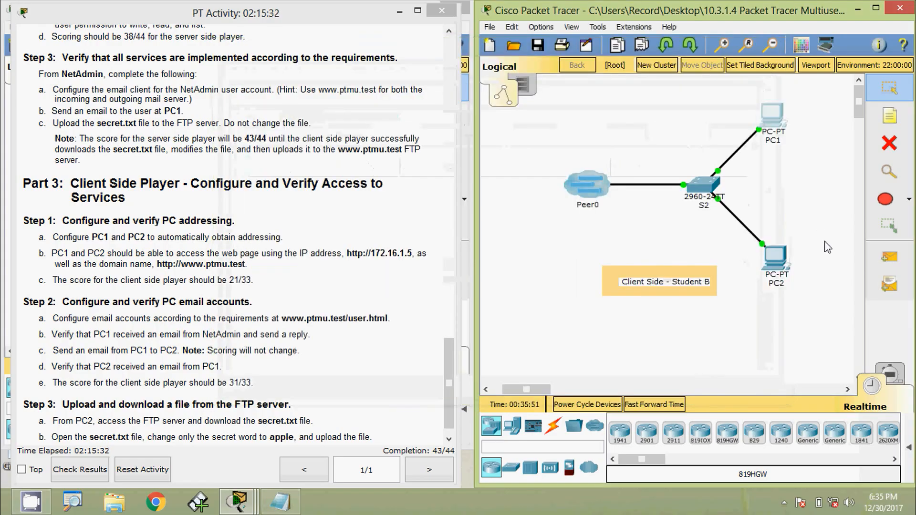
Open PC2's email client and receive its mail to check for the message from PC1
click(775, 260)
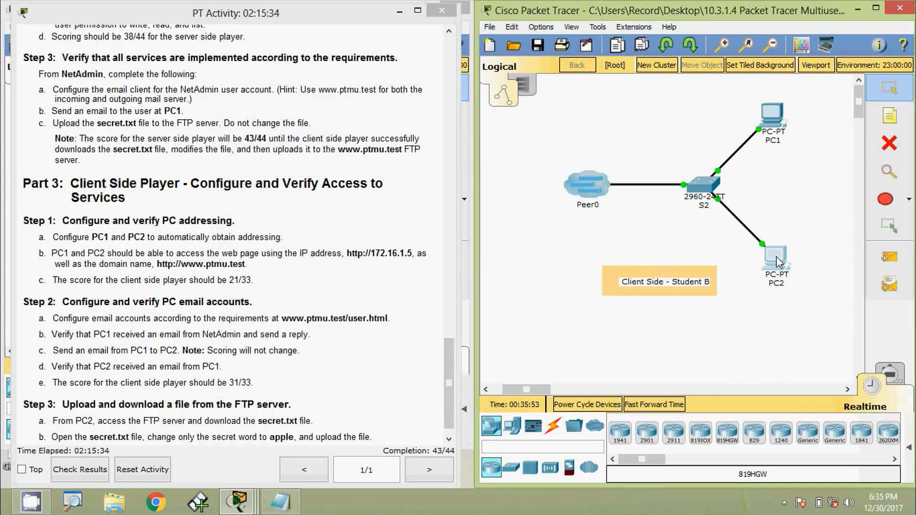
click(276, 404)
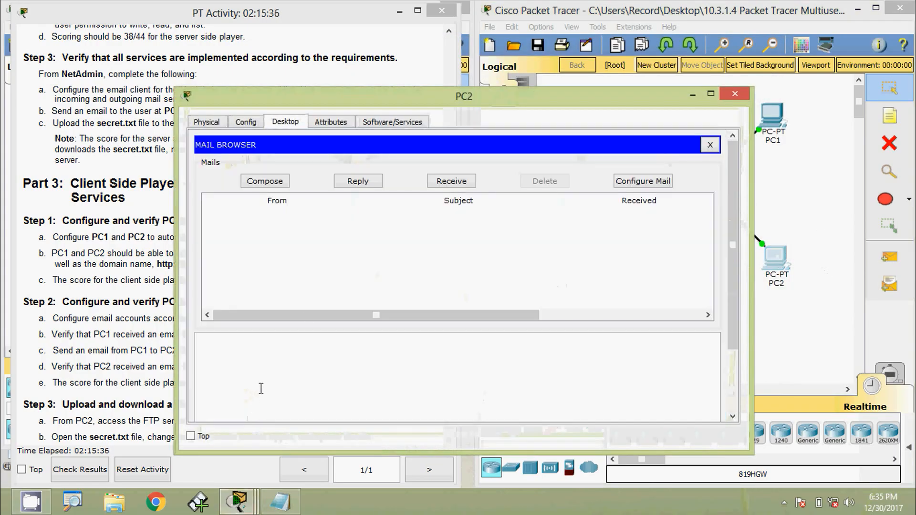
drag(463, 95, 496, 58)
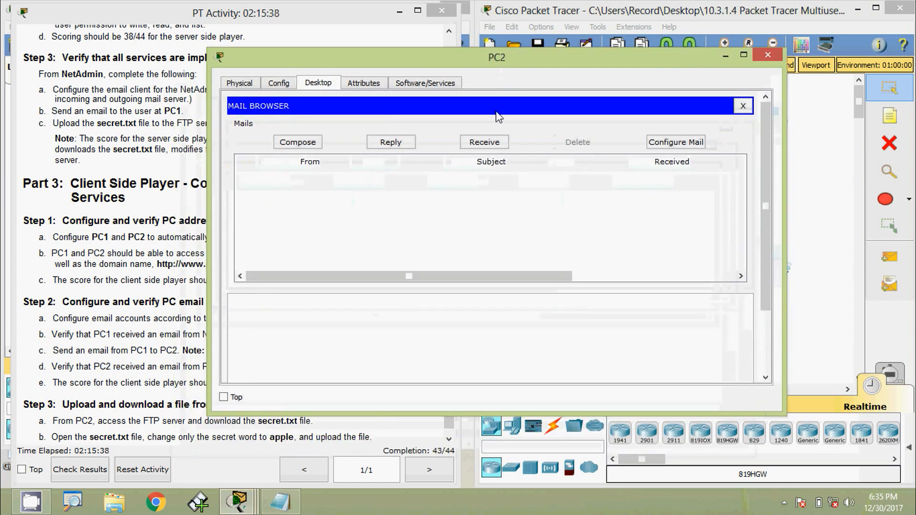
click(485, 142)
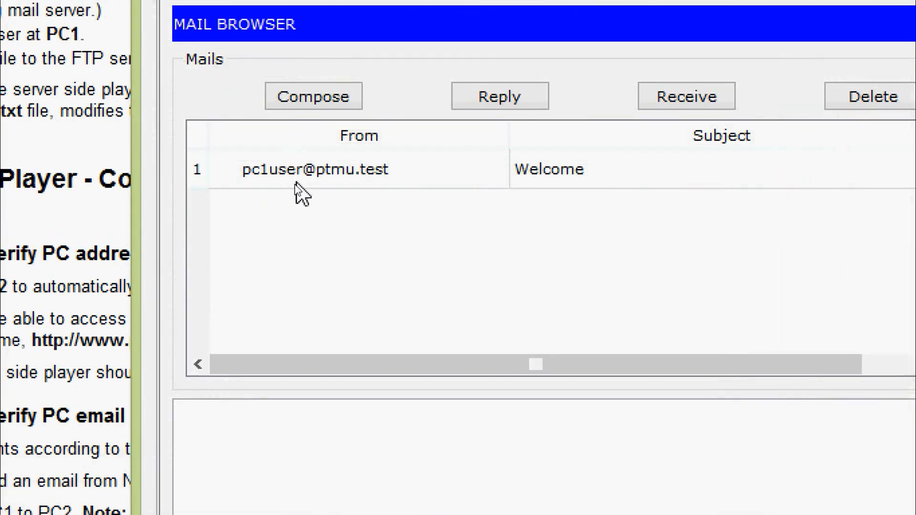
Open the Welcome message from the PC1 user in PC2's mail browser
double_click(364, 180)
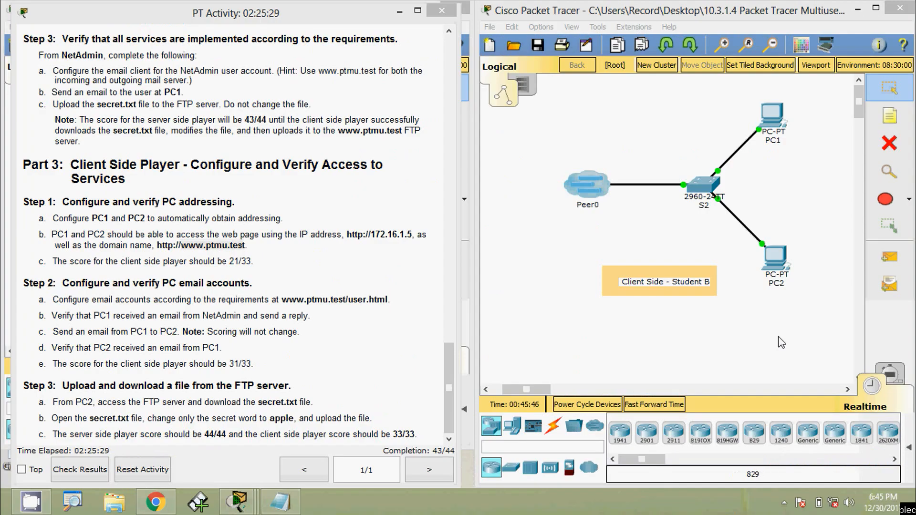
click(774, 261)
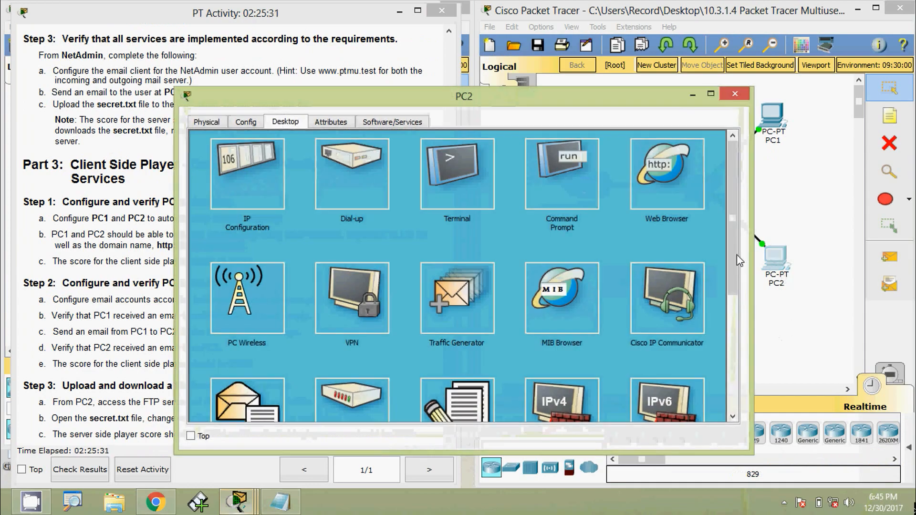
drag(609, 111, 665, 87)
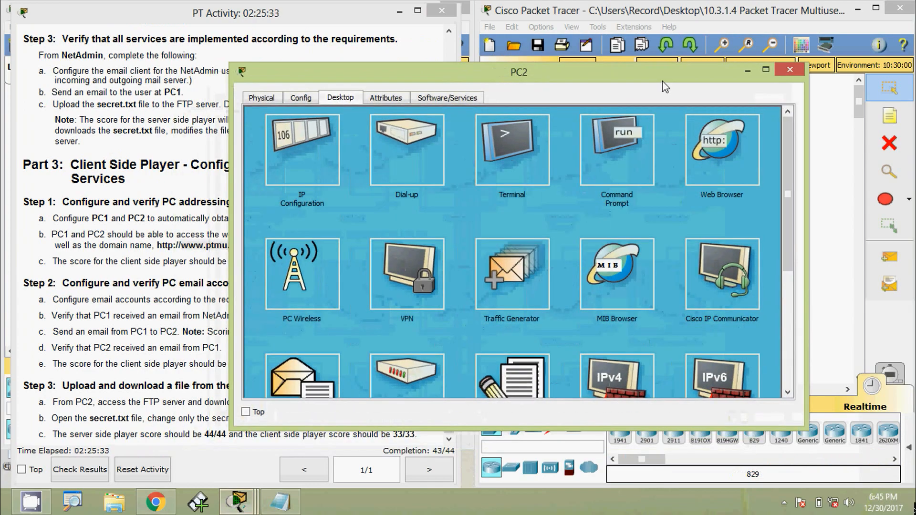
click(618, 163)
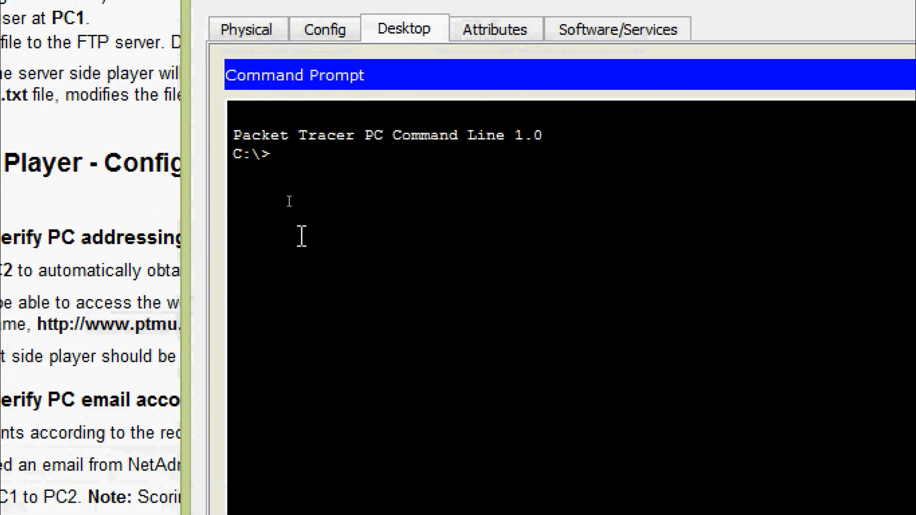
text(ftp)
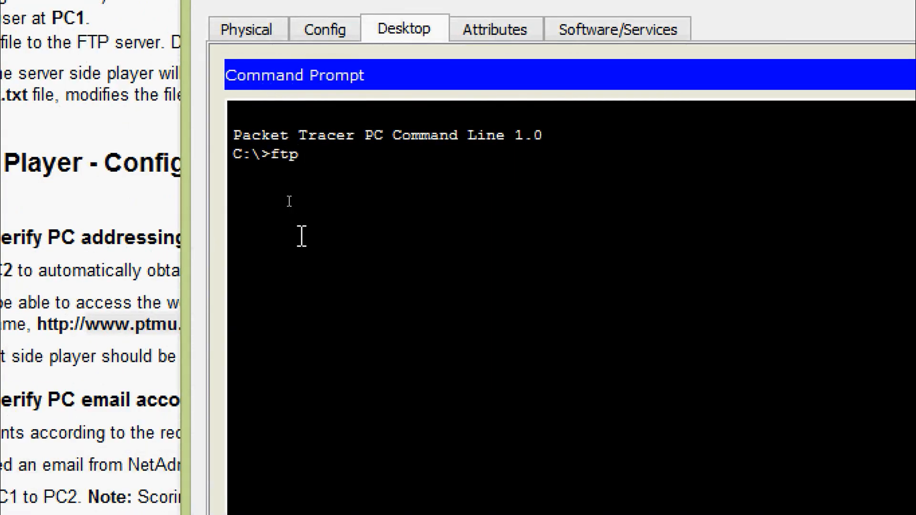
right_click(318, 159)
click(344, 206)
key(Return)
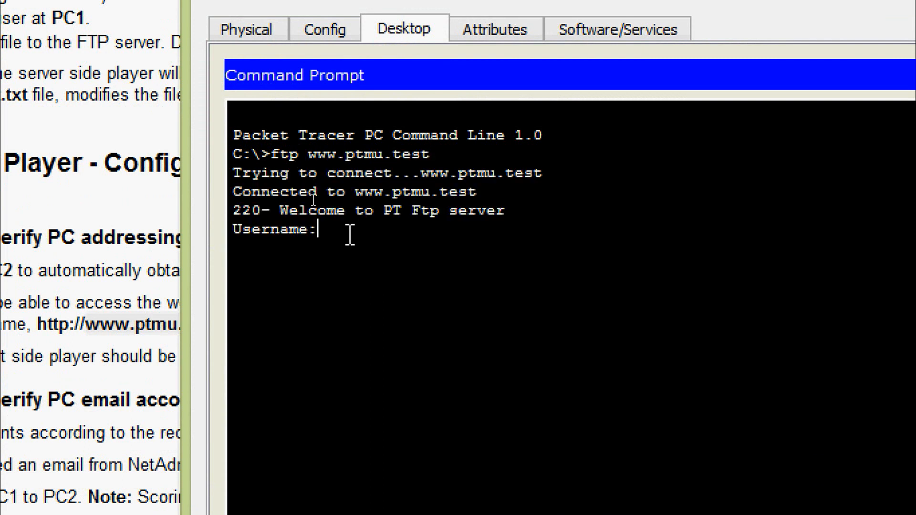
Log in to the FTP server with the username pc2user and the account password
text(pc2user)
key(Return)
key(Return)
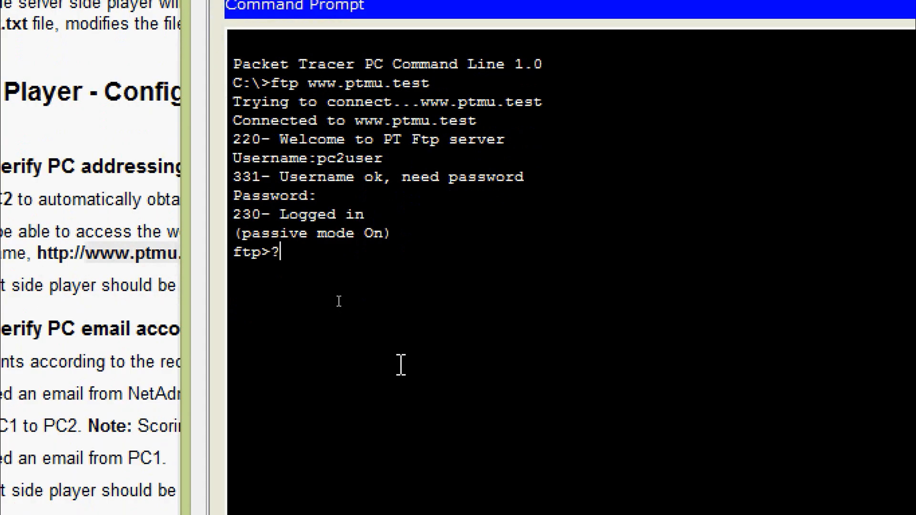
List the available FTP commands and the directory of files on the FTP server
key(Return)
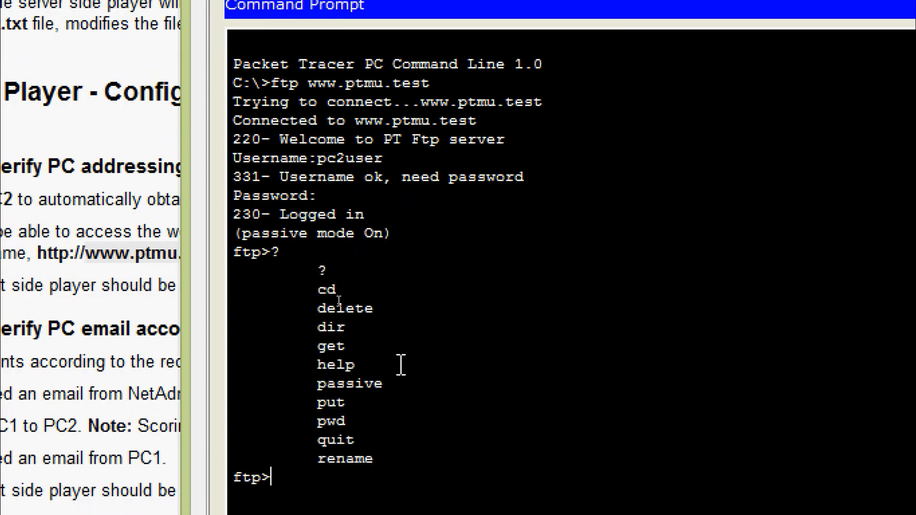
text(dir)
key(Return)
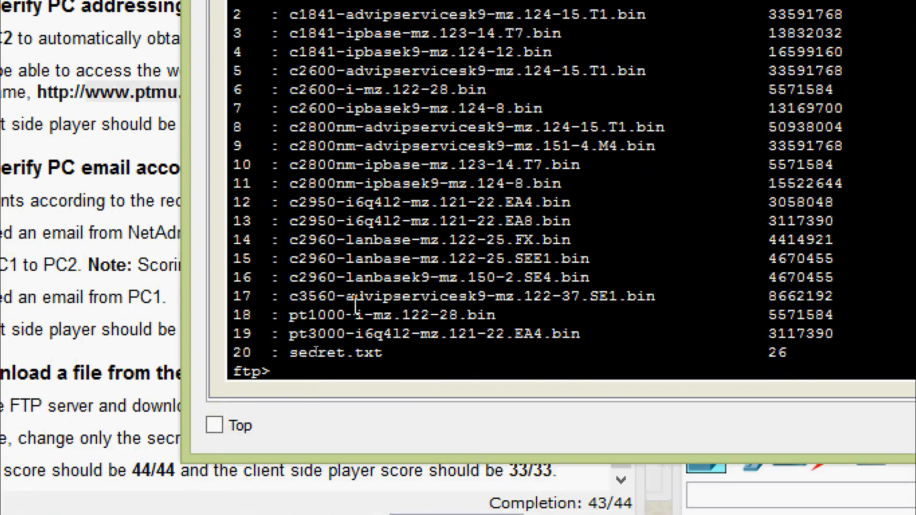
key(Return)
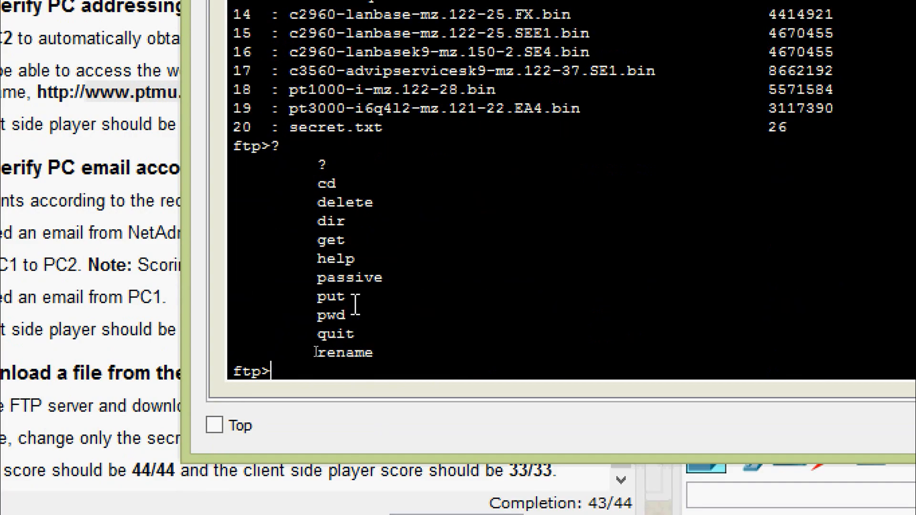
Download secret.txt from the FTP server to PC2 with the get command
text(get sec)
text(ret.txt)
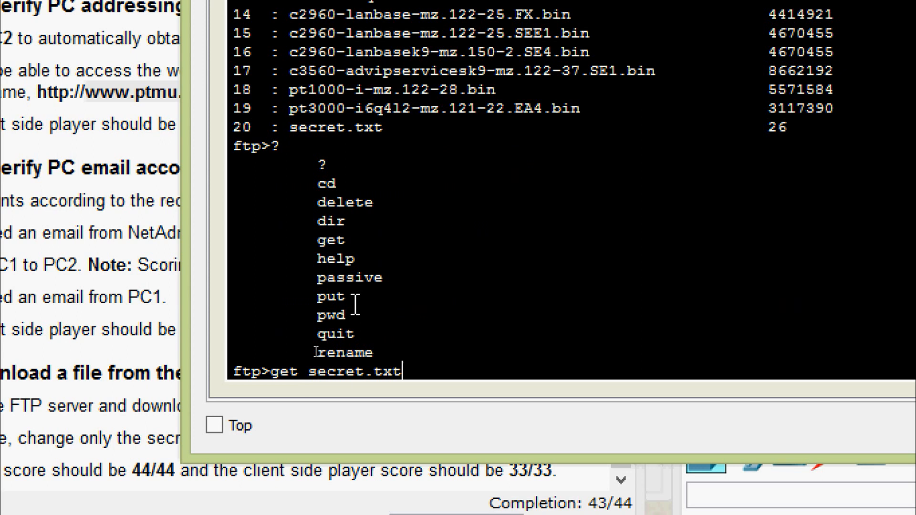
key(Return)
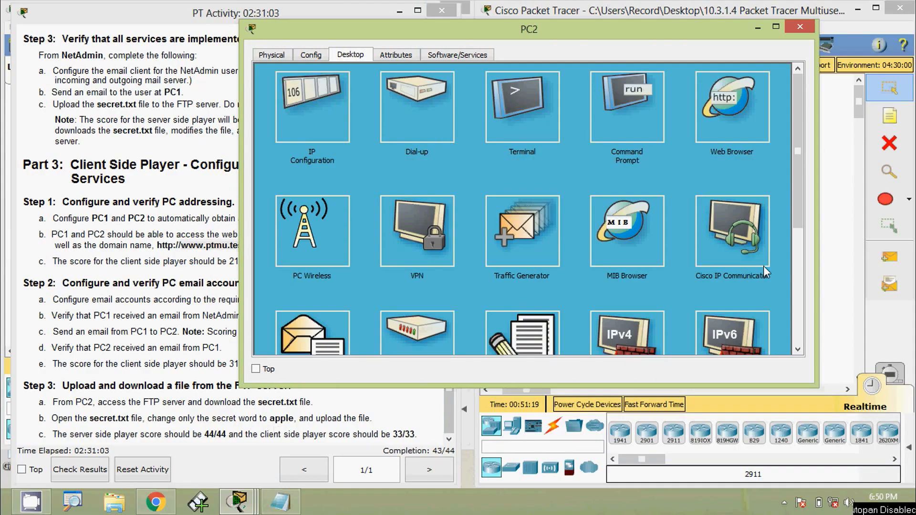
Open the downloaded secret.txt file in PC2's Text Editor
drag(795, 191, 794, 228)
click(553, 271)
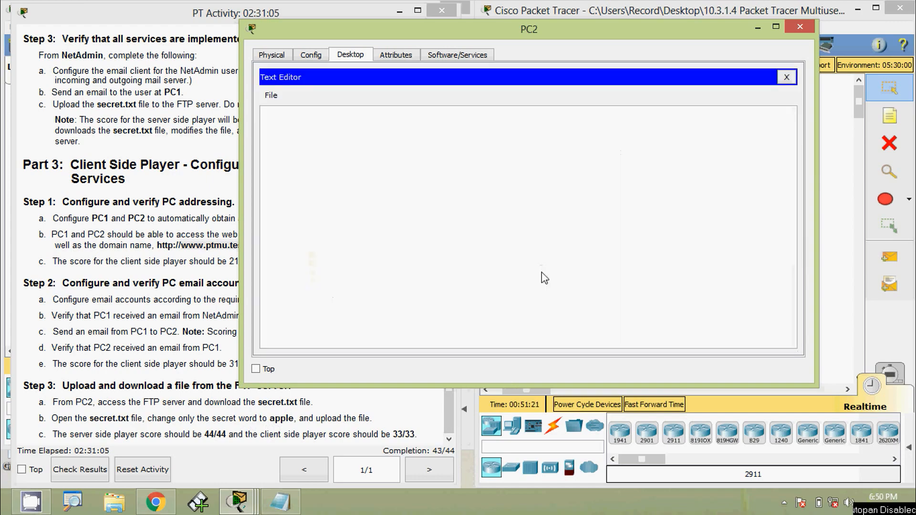
click(271, 95)
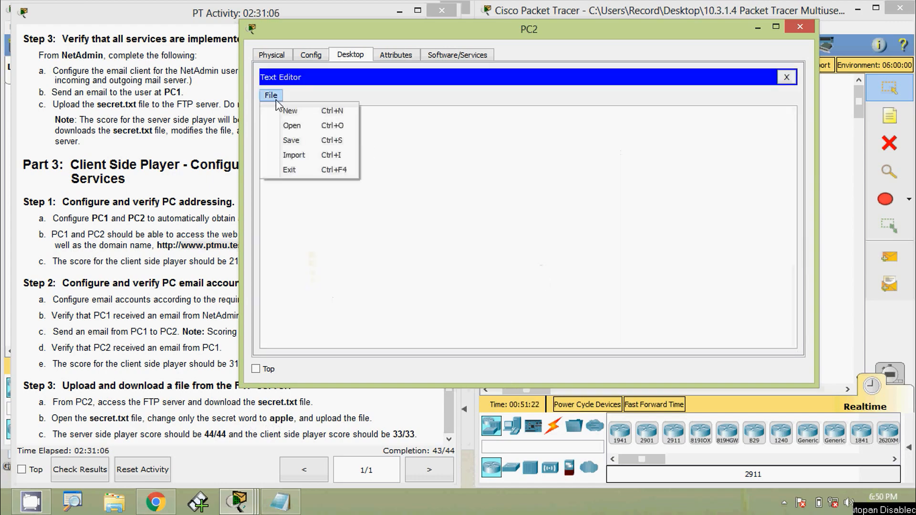
click(286, 125)
click(425, 178)
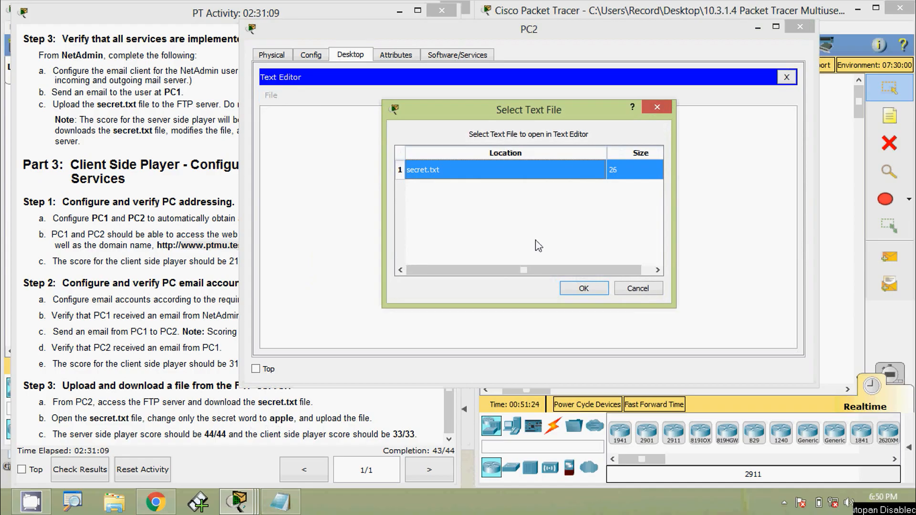
click(583, 289)
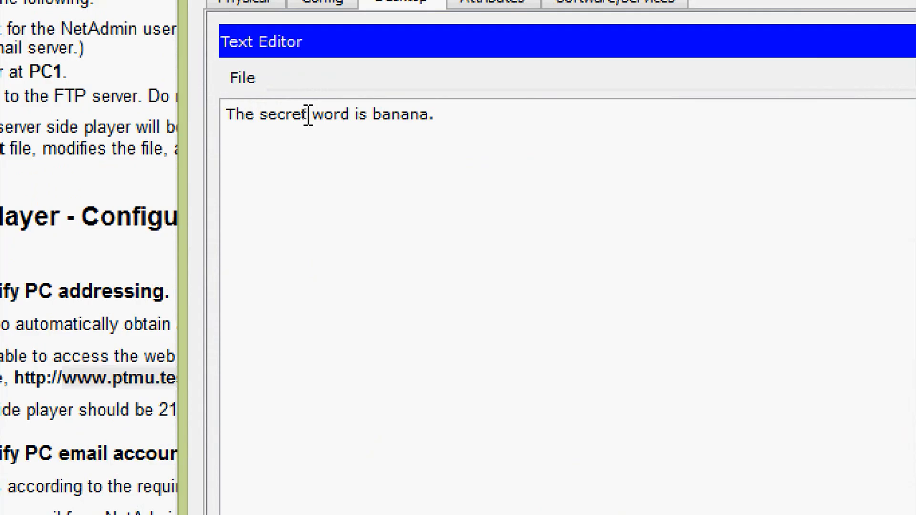
Change the secret word in secret.txt from banana to apple, save the file and close the Text Editor
drag(308, 114, 262, 116)
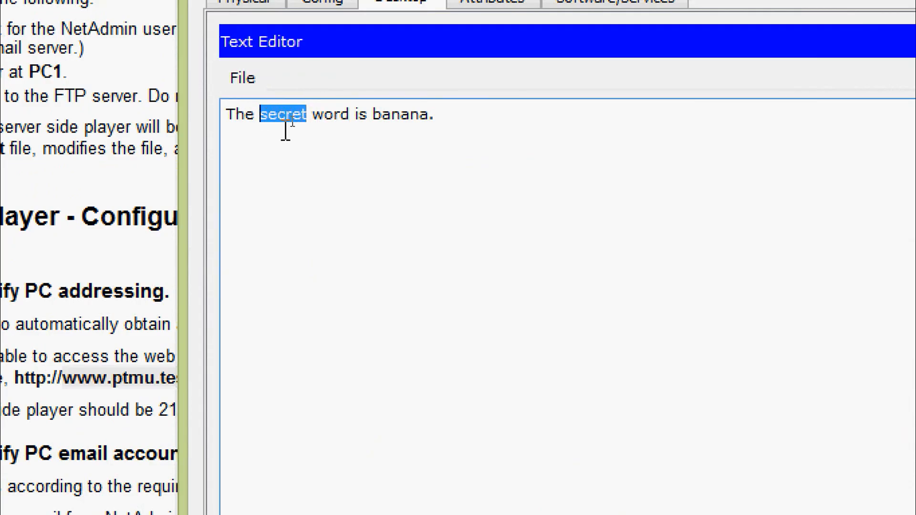
drag(372, 121, 432, 123)
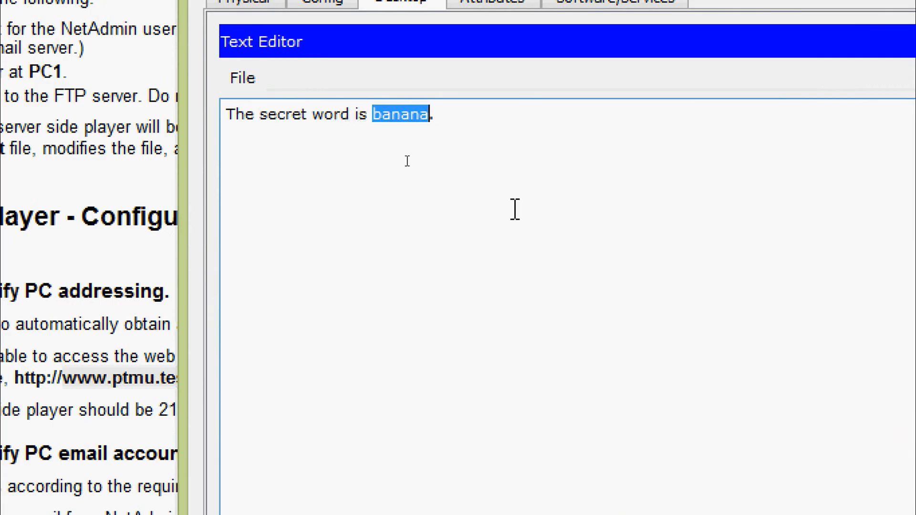
text(apple)
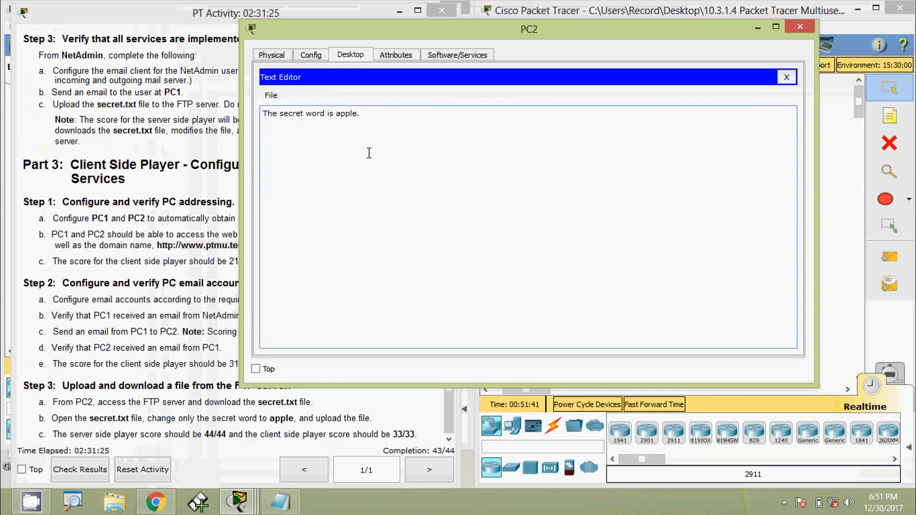
click(272, 95)
click(298, 137)
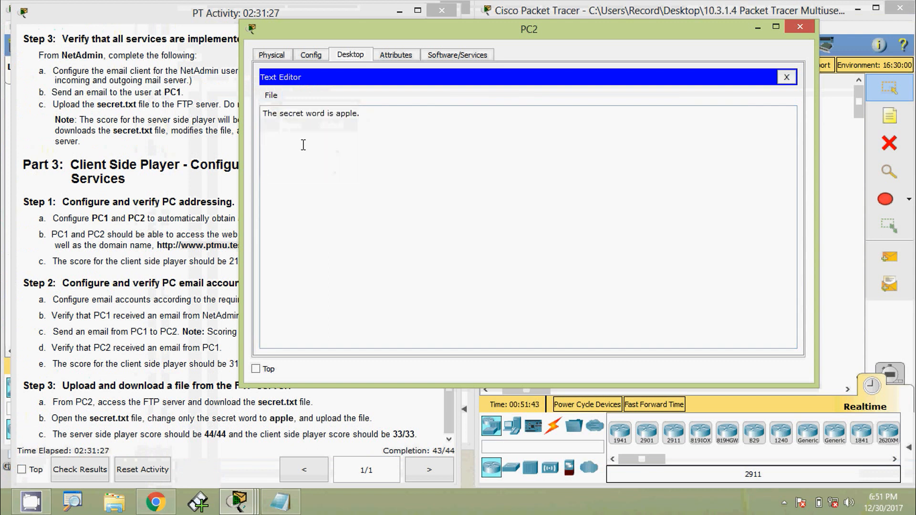
click(787, 77)
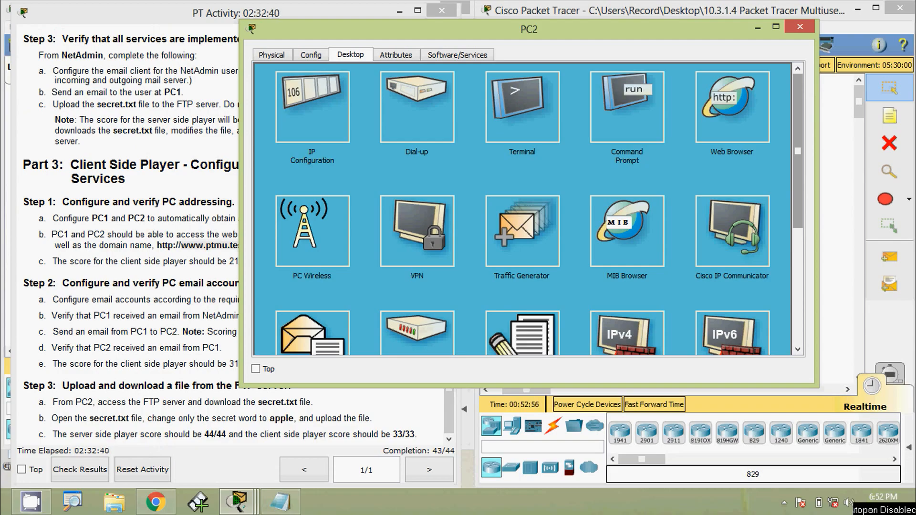
click(628, 119)
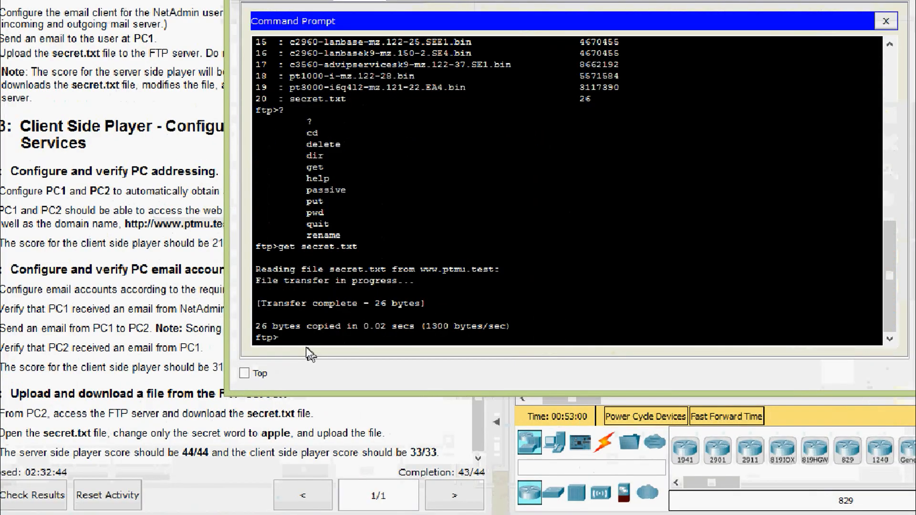
text(?)
key(Return)
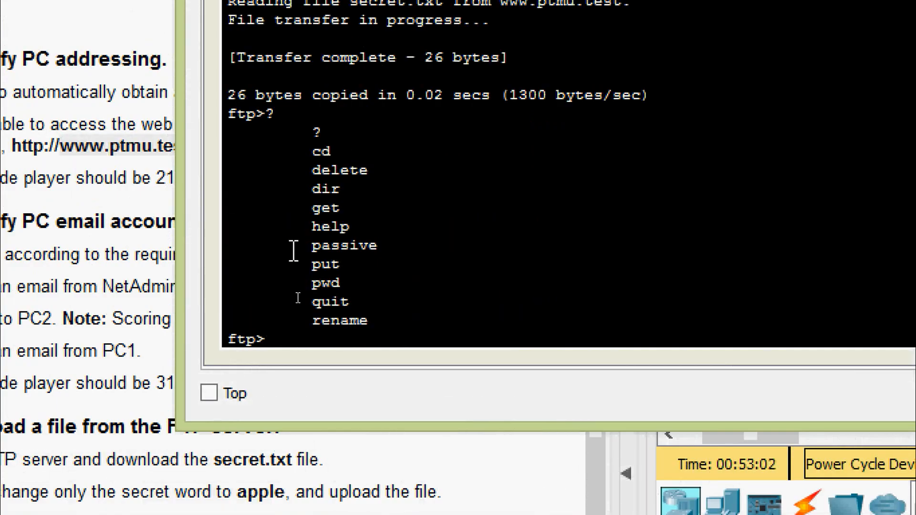
text(put secret.)
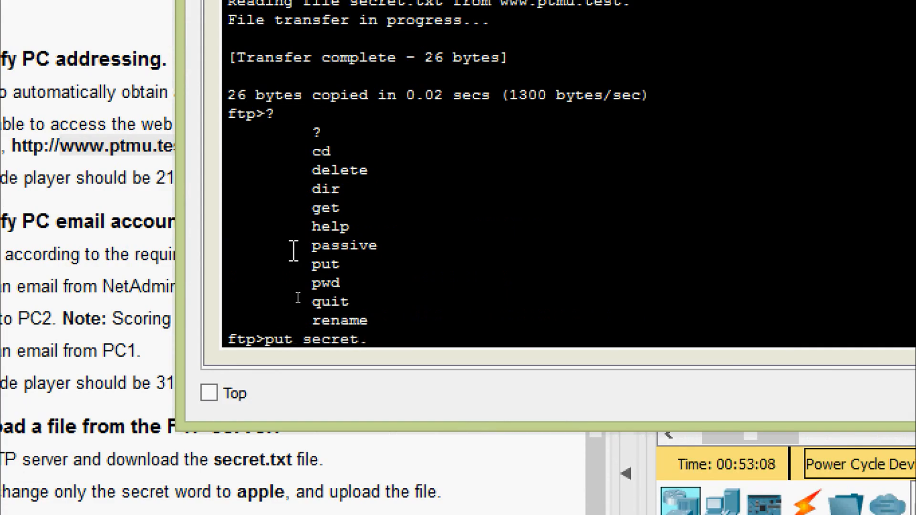
text(txt)
key(Return)
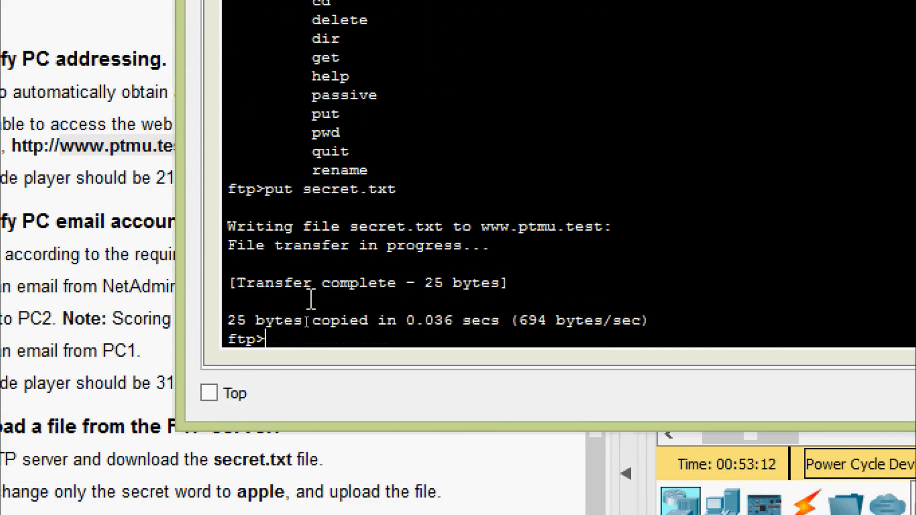
click(515, 282)
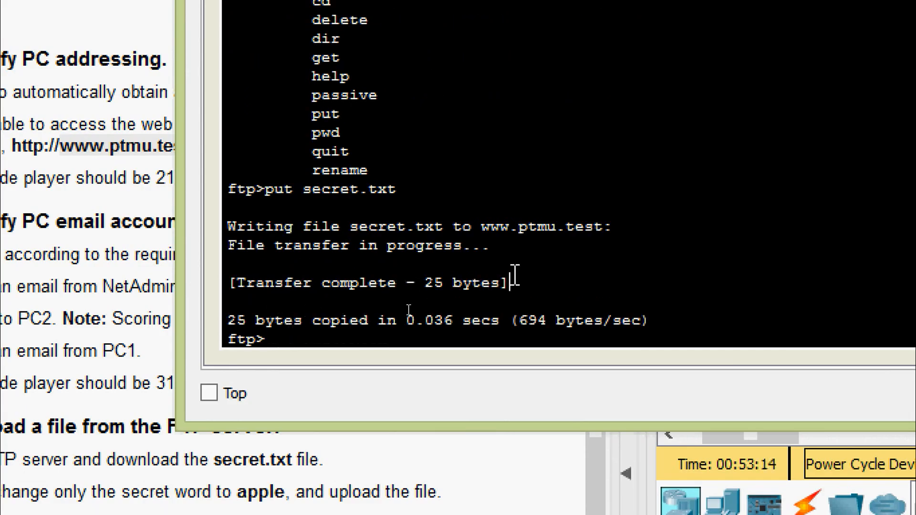